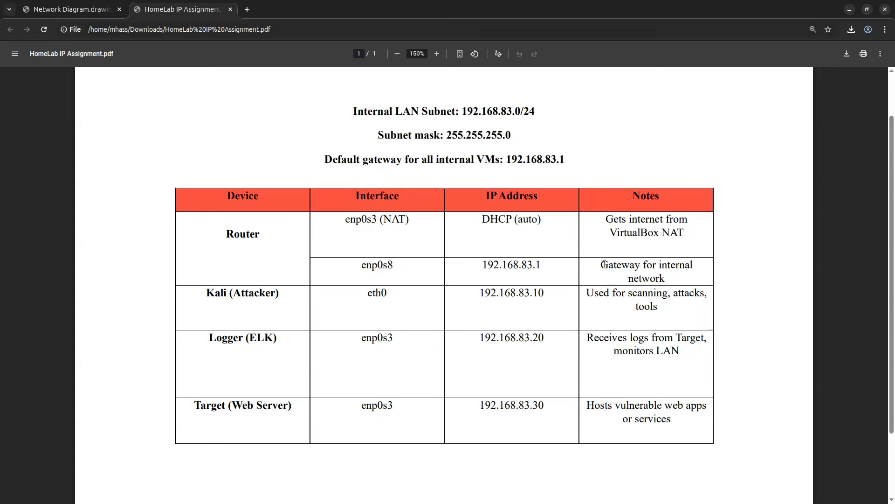
Step: Review the gateway note and Kali-to-Target addresses in the HomeLab IP table, then minimize Chrome
drag(603, 264, 658, 279)
click(663, 279)
drag(479, 295, 533, 413)
click(535, 398)
click(851, 10)
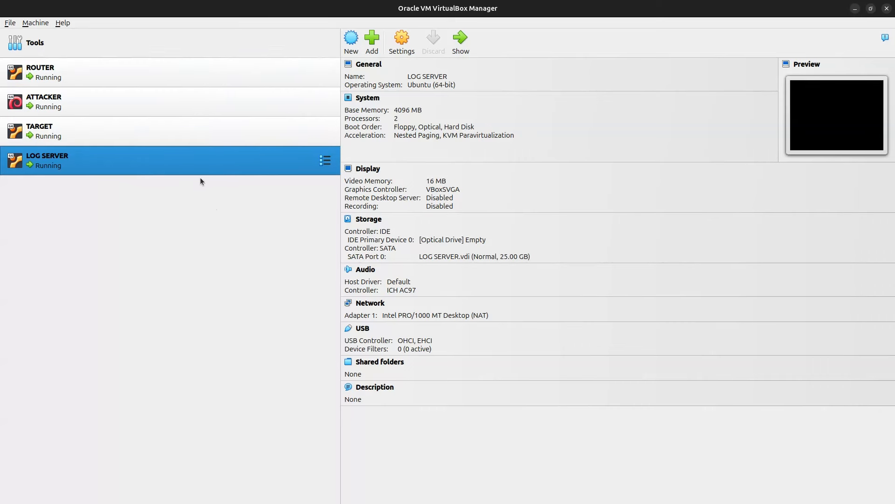
Step: Check the ROUTER, ATTACKER, TARGET and LOG SERVER details, then show ROUTER's running console
click(177, 78)
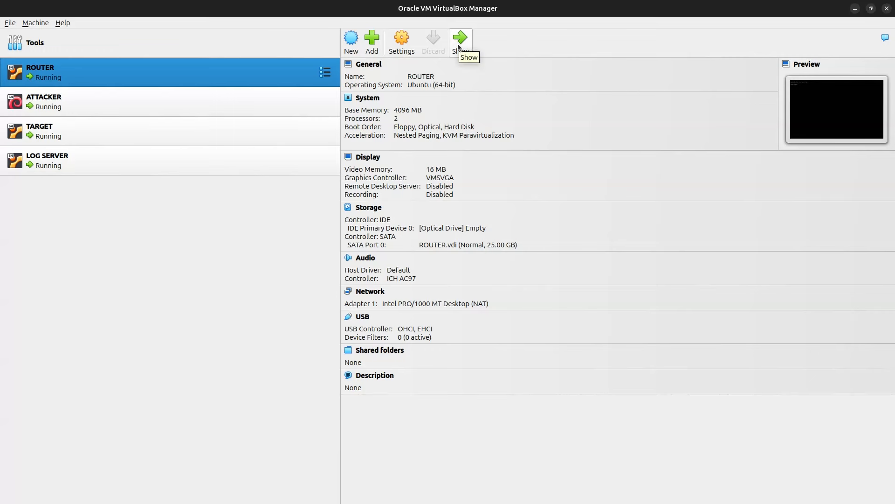
click(228, 105)
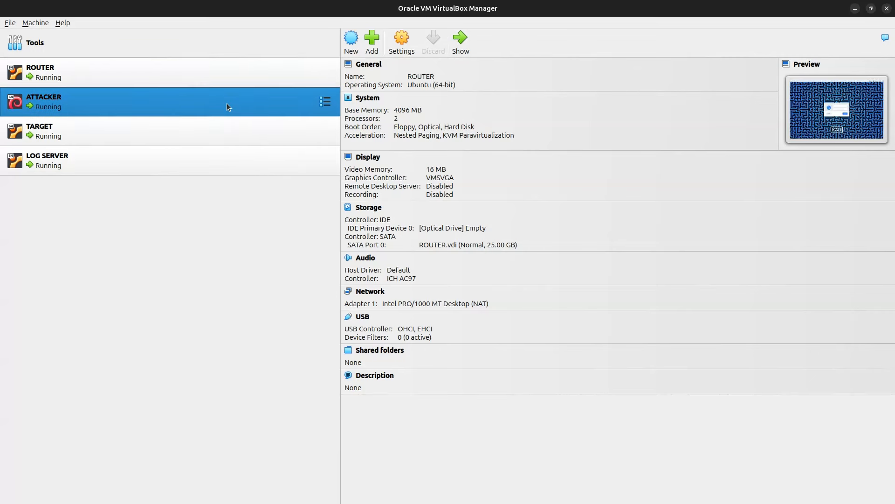
click(228, 129)
click(216, 167)
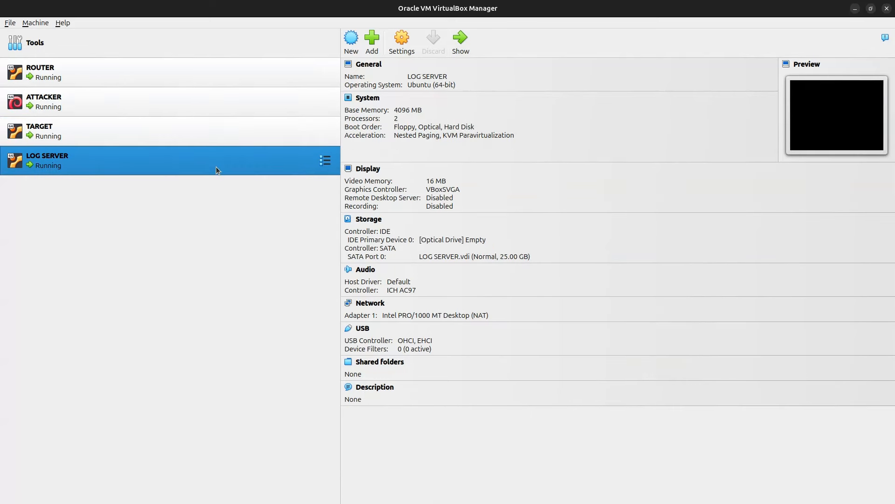
click(216, 71)
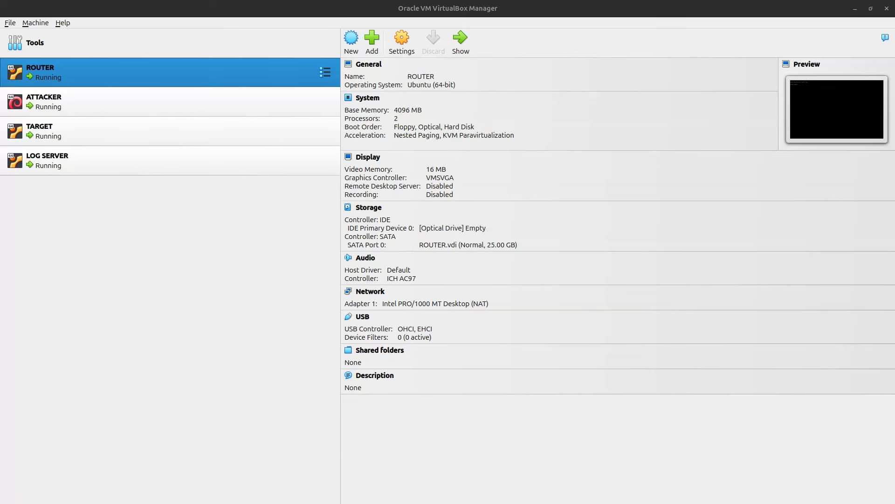
click(460, 42)
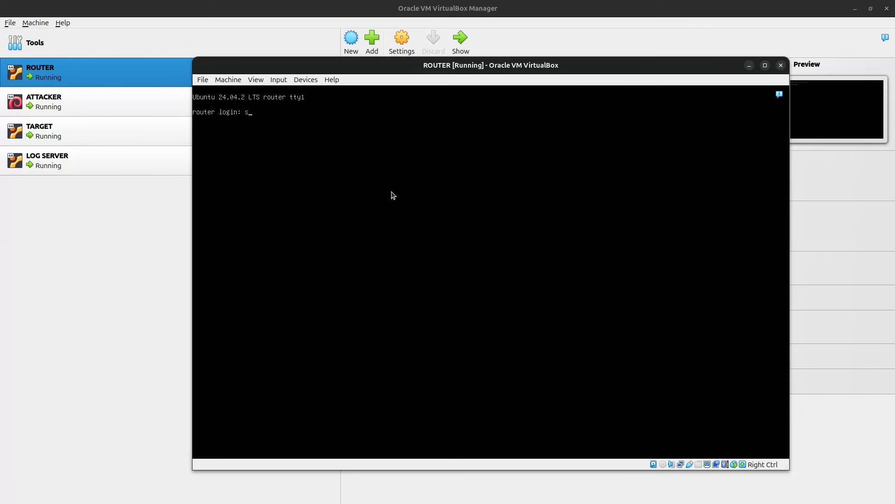
Step: Log into ROUTER, list its interfaces with 'ip -br a', and run 'poweroff'
text(s8f3)
key(Return)
key(Return)
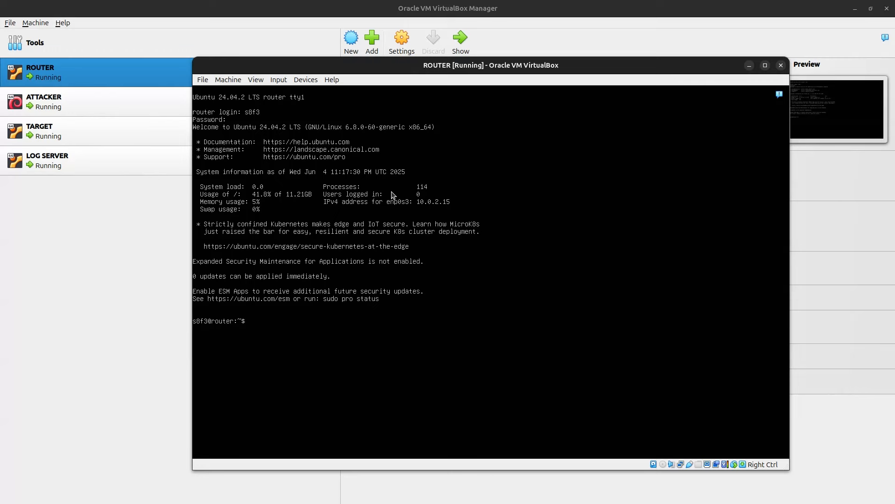
text(ip -br a)
key(Return)
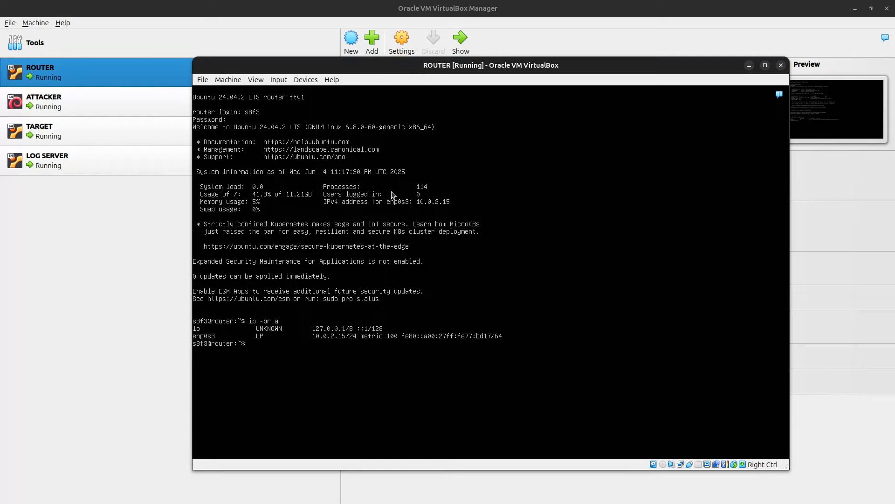
text(poweroff)
key(Return)
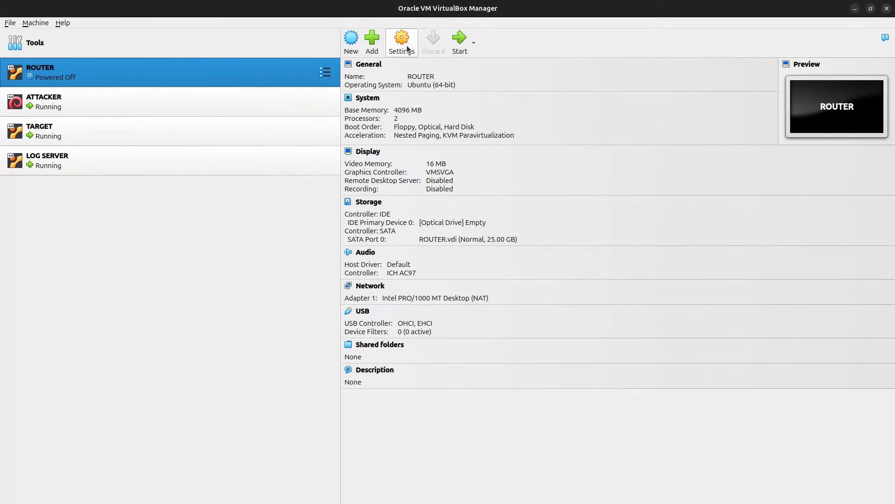
Step: Enable ROUTER's Adapter 2 on Internal Network 'Home Lab' instead of intnet, save, and boot ROUTER
click(407, 46)
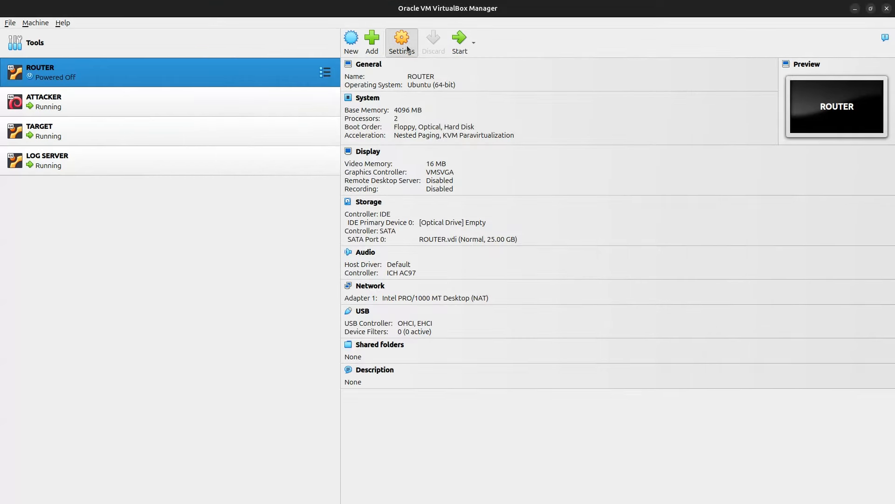
click(305, 212)
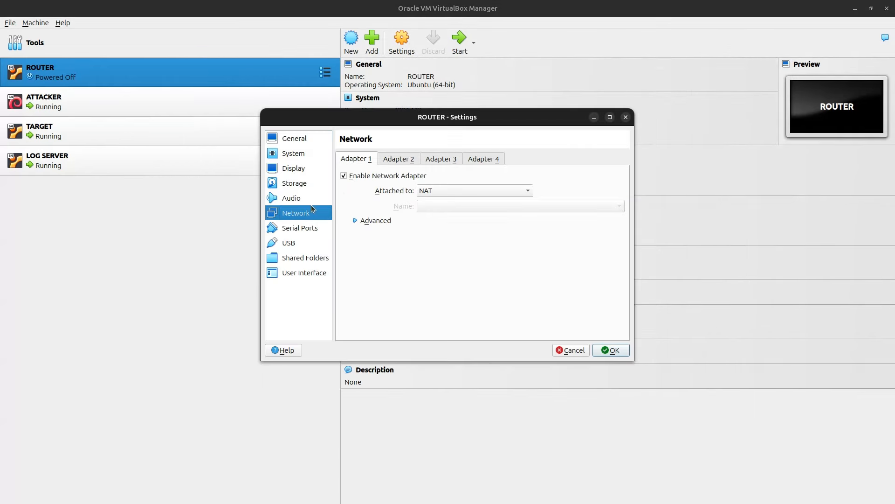
click(397, 158)
click(346, 177)
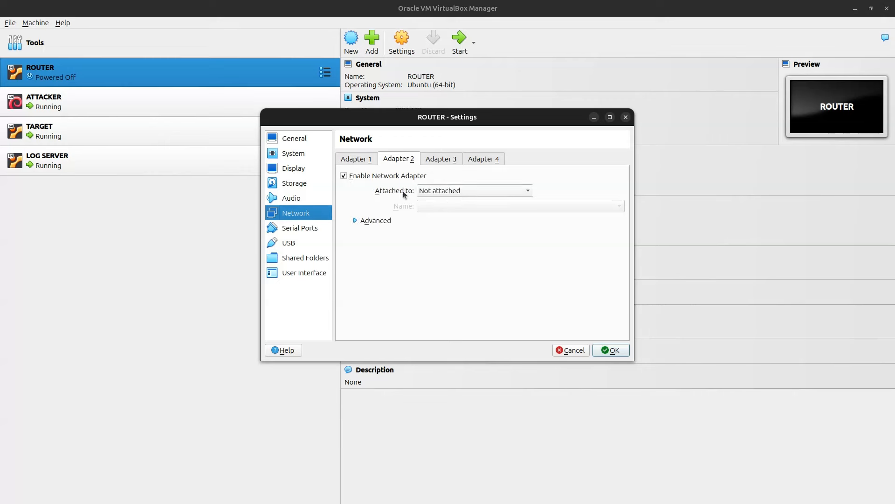
click(449, 188)
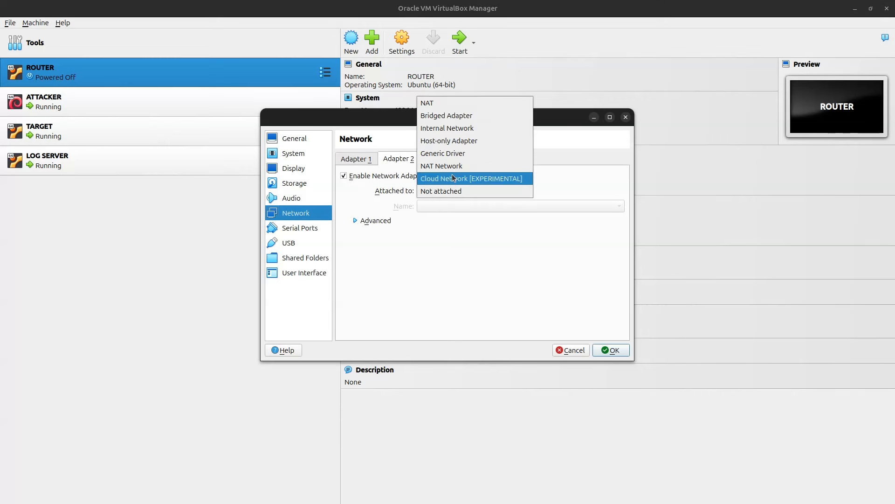
click(456, 133)
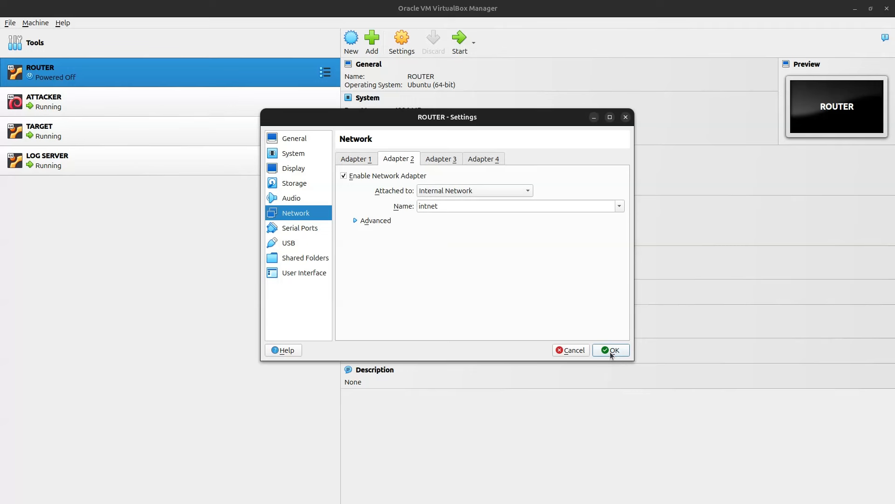
click(459, 208)
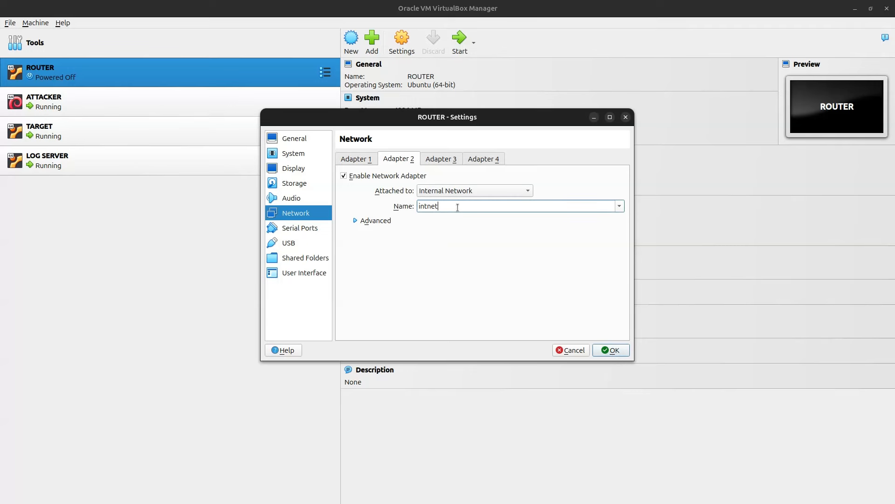
double_click(430, 209)
click(607, 351)
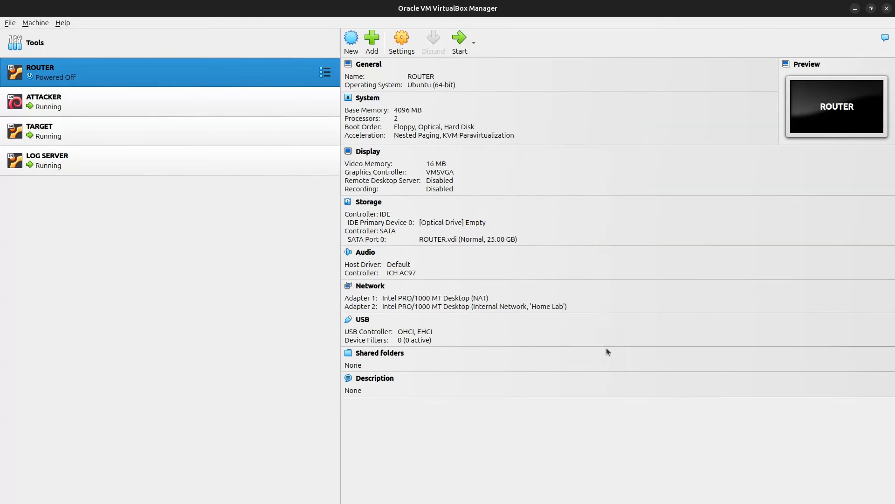
click(457, 43)
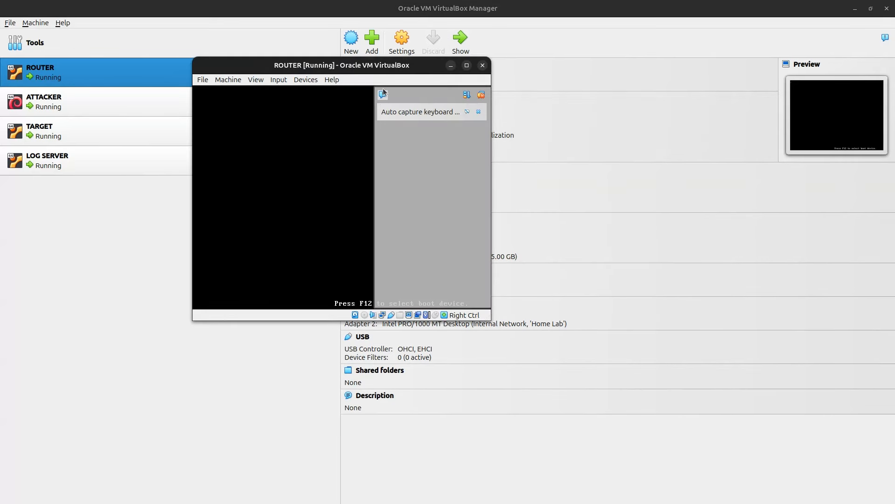
click(383, 94)
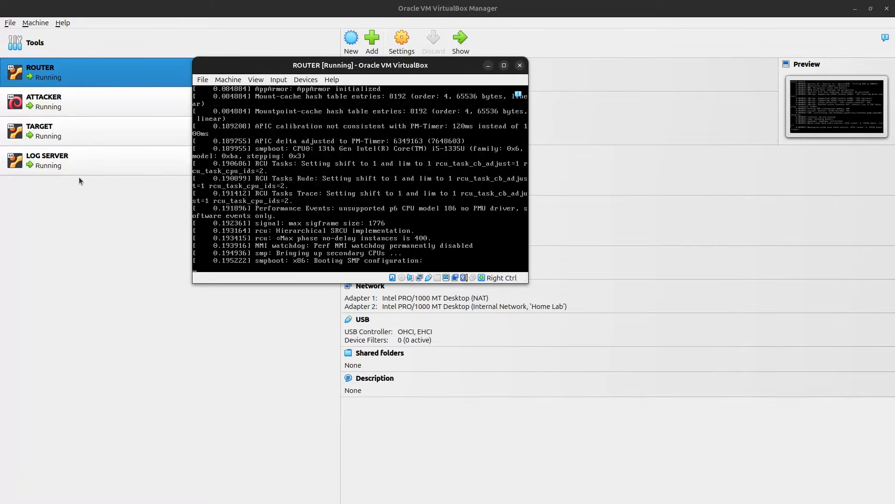
Step: Power off the TARGET virtual machine
click(84, 135)
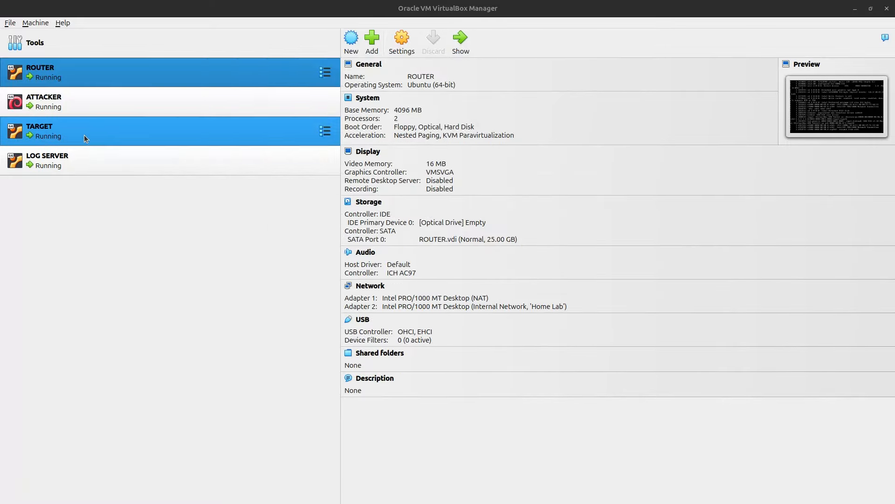
right_click(203, 131)
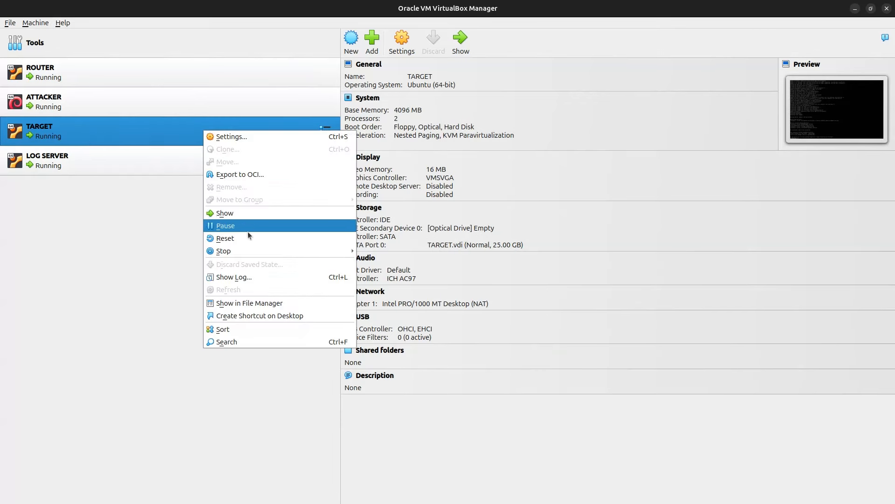
mouse_move(264, 250)
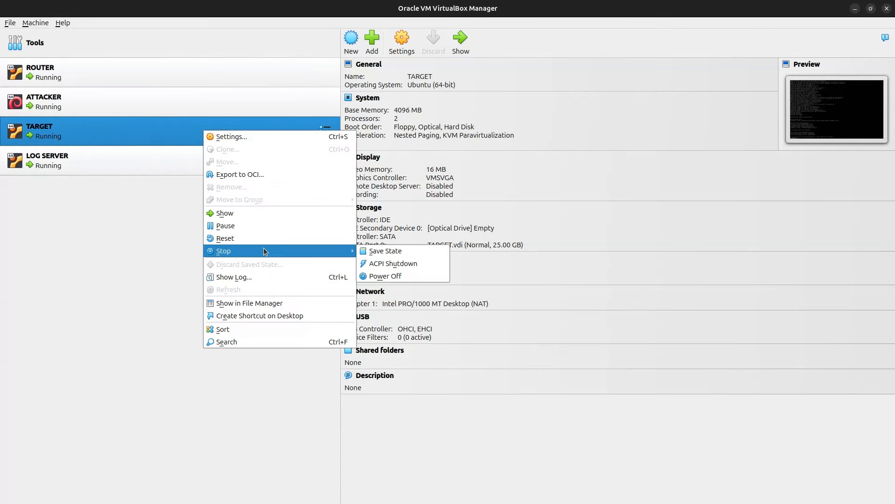
click(387, 277)
click(461, 293)
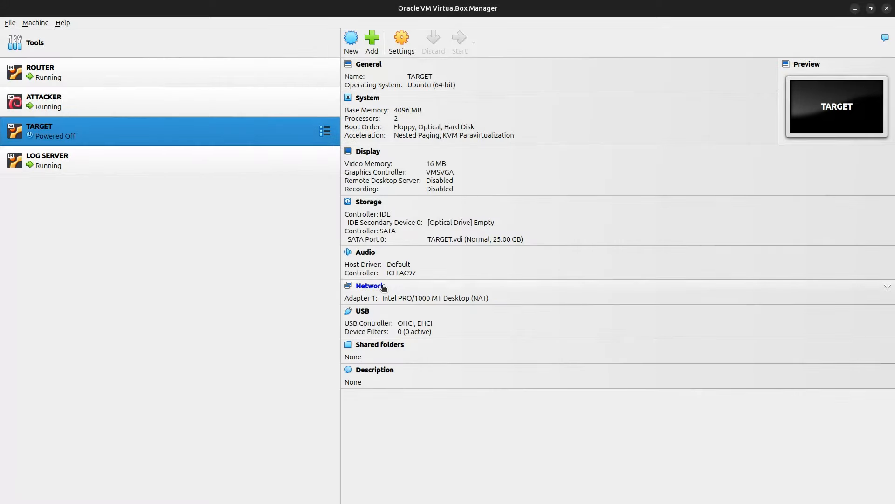
Step: Attach TARGET's network adapter to Internal Network 'Home Lab' and save the settings
click(380, 286)
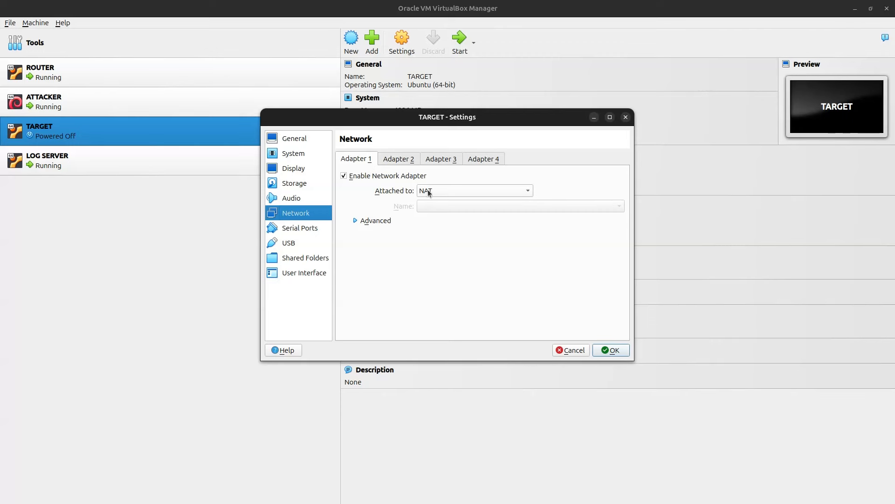
click(427, 190)
click(445, 216)
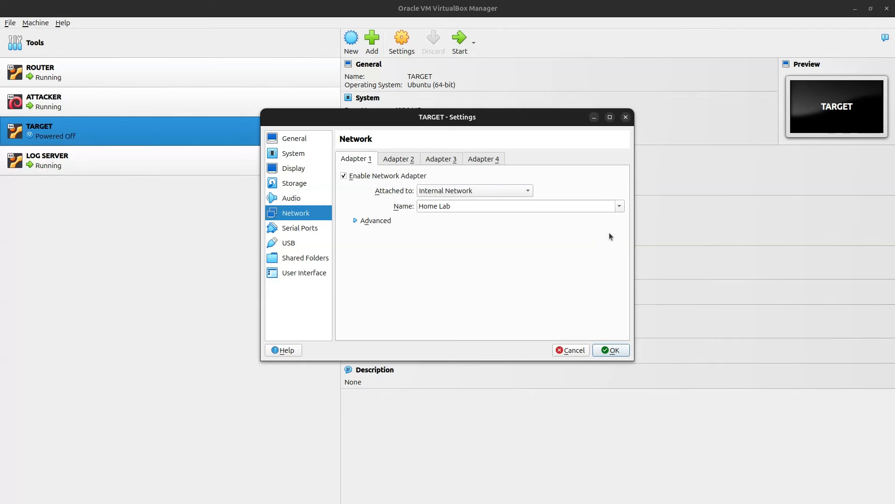
click(620, 206)
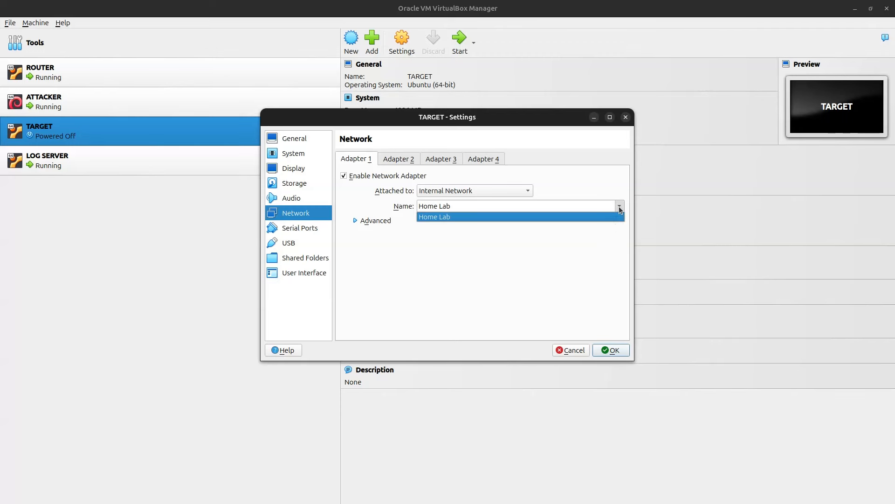
click(569, 249)
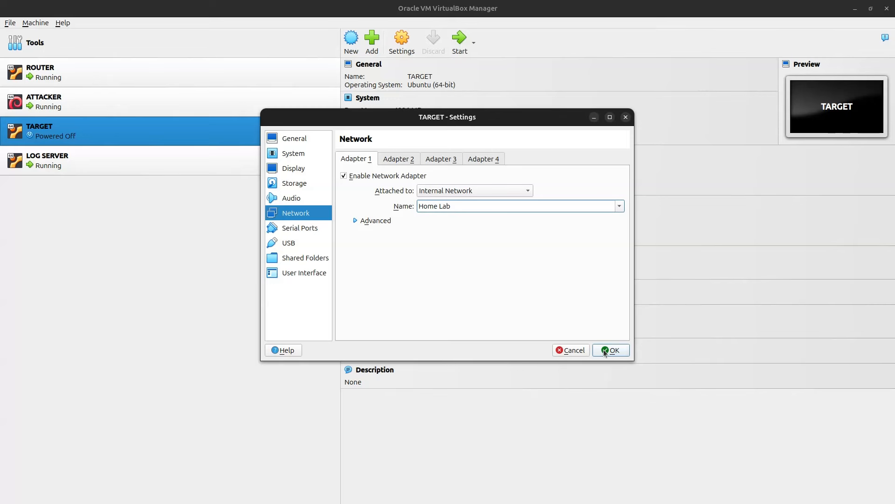
click(604, 351)
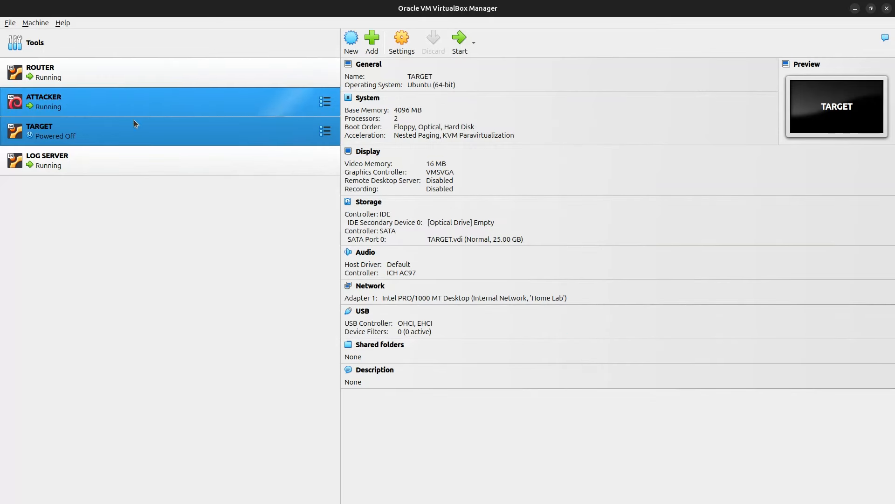
click(136, 82)
Step: Show ROUTER's console and start the TARGET VM normally
click(461, 44)
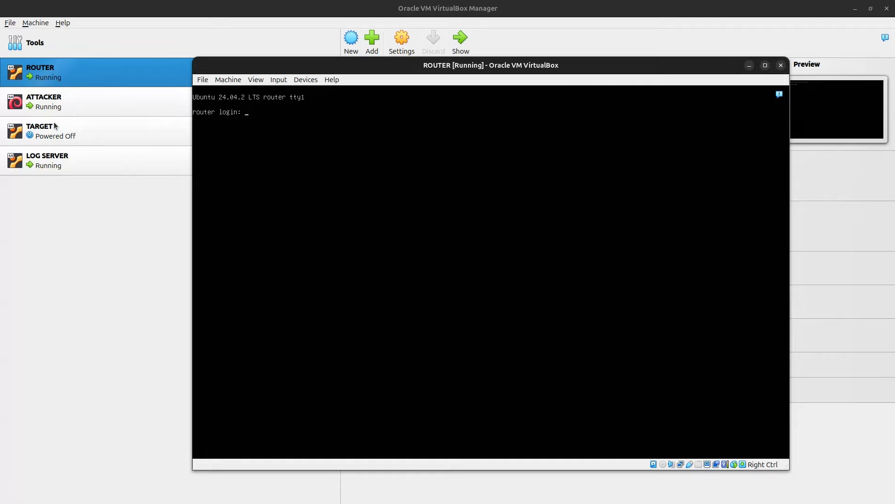
click(68, 136)
right_click(74, 137)
mouse_move(135, 220)
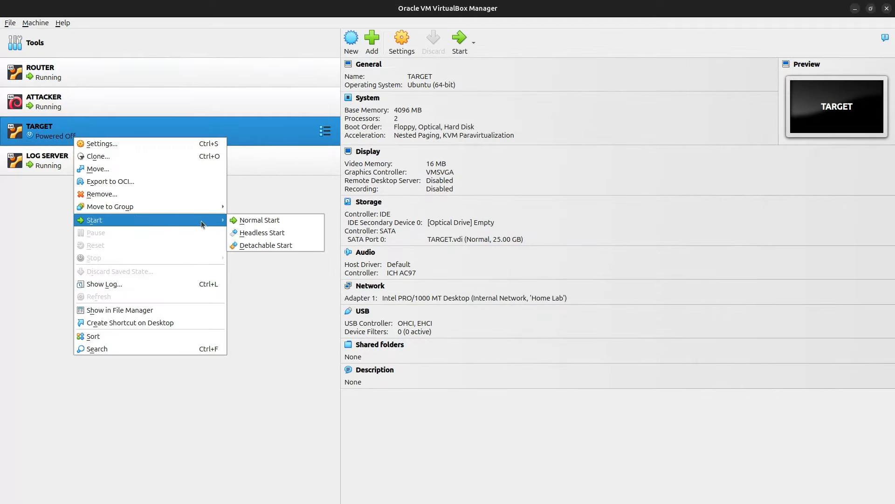
click(248, 220)
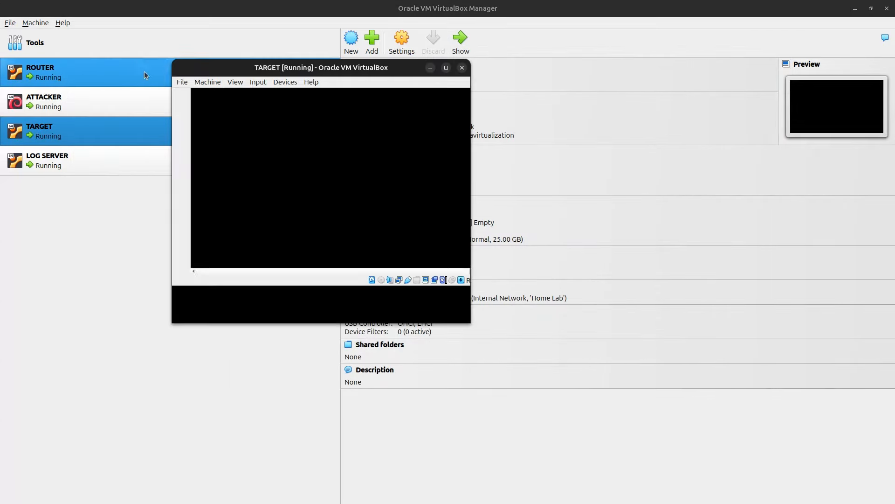
Step: Log into ROUTER's console and run 'ip -br a'
double_click(72, 83)
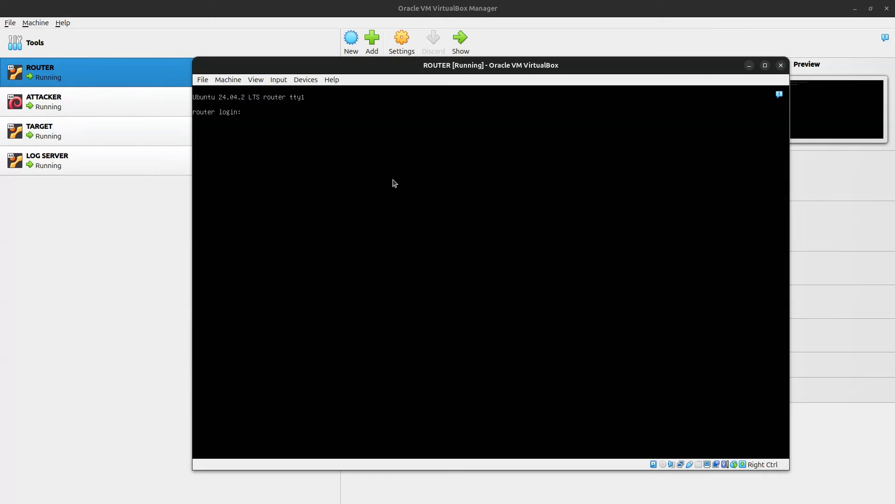
text(s8f3)
key(Return)
key(Return)
text(ip -br a)
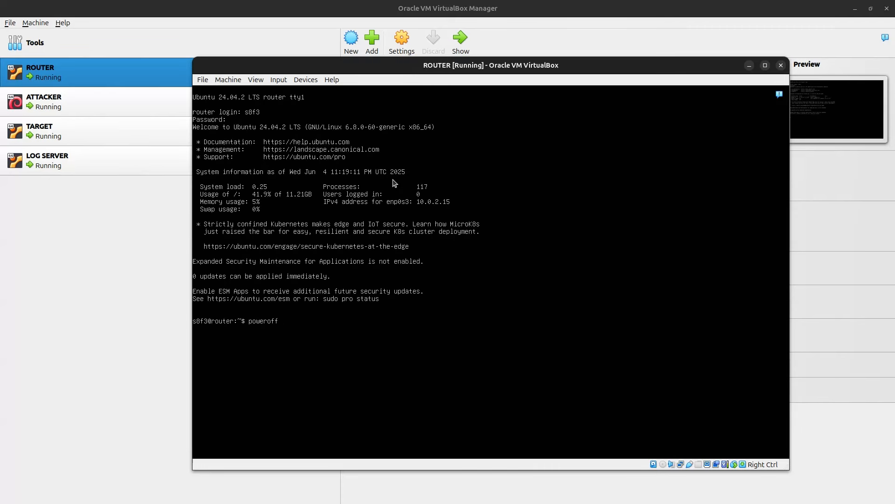
key(Return)
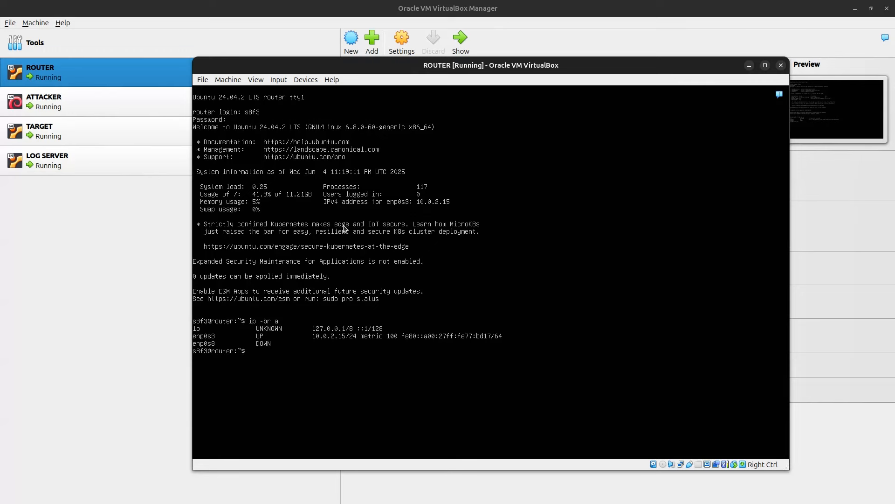
Step: Discard the mistyped edit command, change into /etc/netplan, and list its files
text(udo vi)
text(netplan)
text(/50-cloudinit)
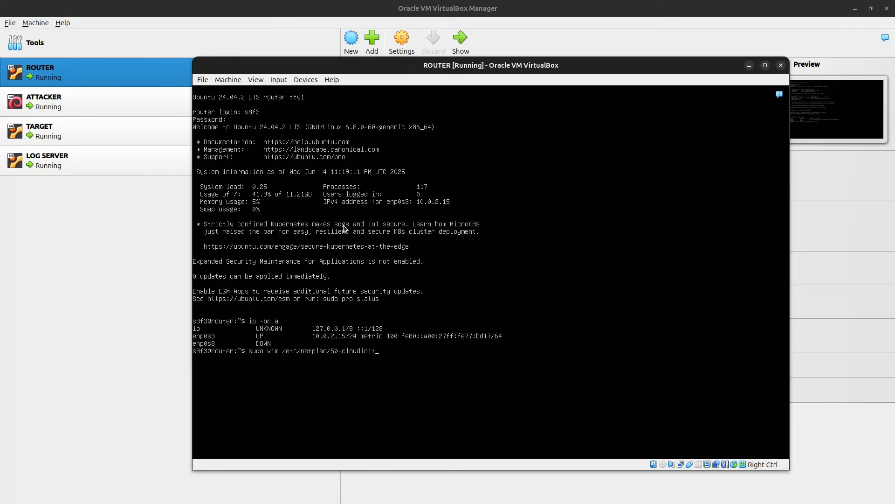
key(BackSpace)
key(BackSpace)
key(BackSpace)
text(-init)
key(BackSpace)
key(BackSpace)
key(BackSpace)
key(BackSpace)
key(BackSpace)
key(BackSpace)
key(BackSpace)
key(BackSpace)
key(BackSpace)
key(BackSpace)
key(BackSpace)
key(BackSpace)
key(BackSpace)
key(BackSpace)
key(BackSpace)
key(BackSpace)
key(BackSpace)
key(BackSpace)
key(BackSpace)
key(BackSpace)
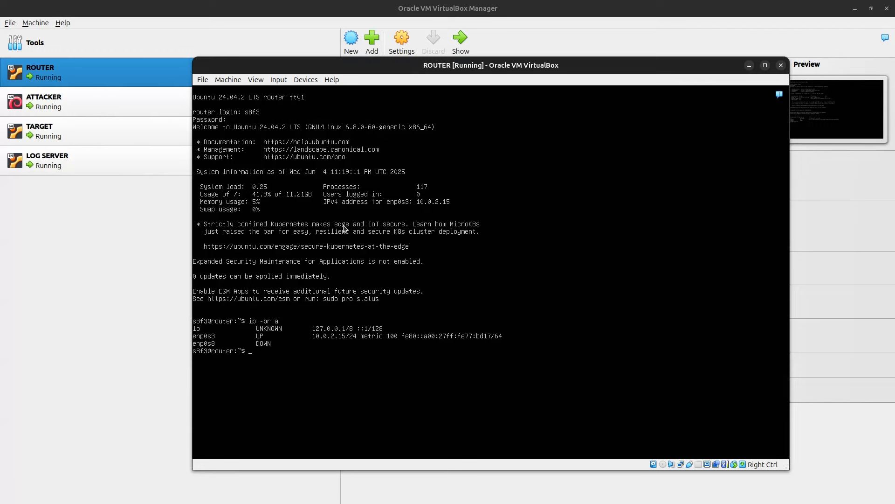
text(cd /etc/netplan)
key(Return)
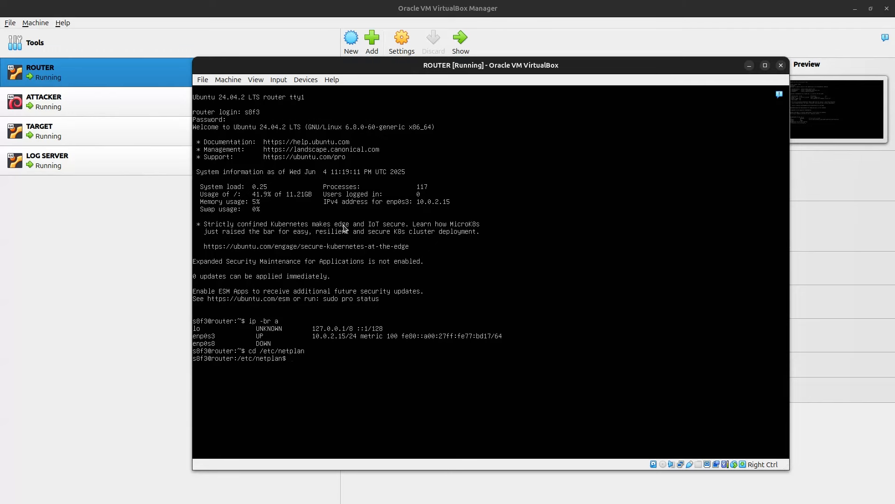
text(ls)
key(Return)
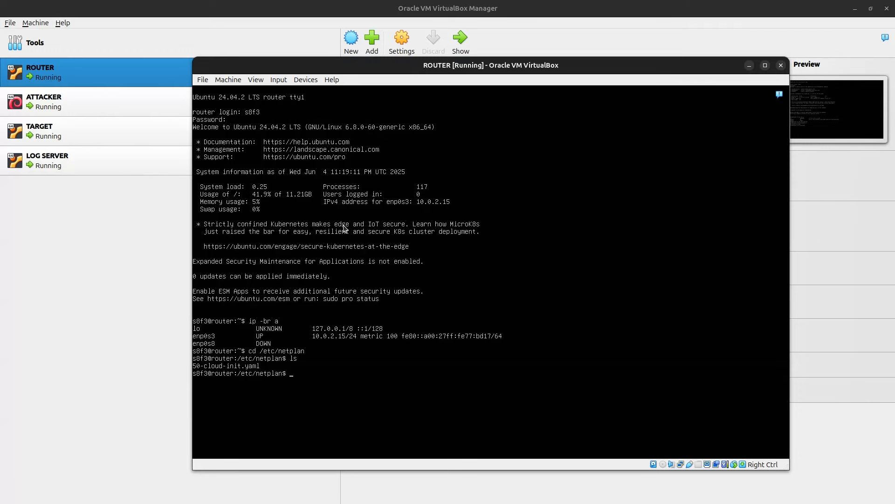
Step: Open 50-cloud-init.yaml with sudo vim and insert 'renderer: networkd' under network:
text(sudo)
text( vim)
text( 50)
text(-clous)
text(-init)
text(.yaml)
key(Return)
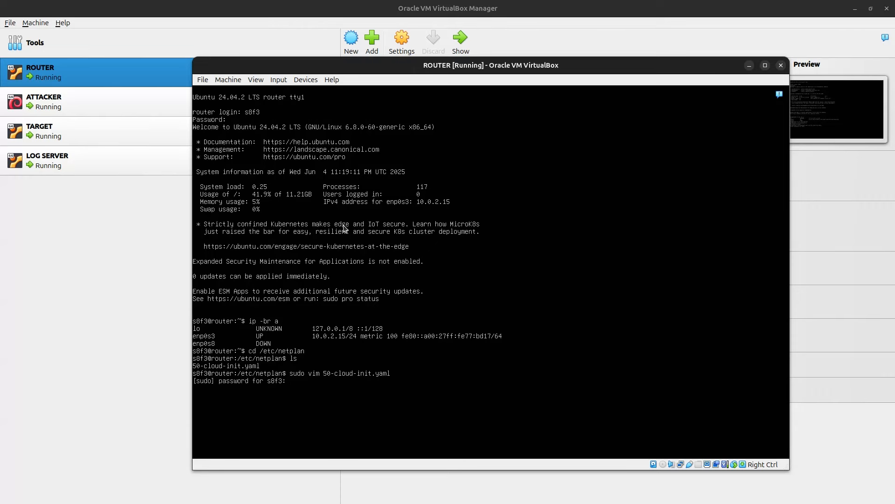
key(Return)
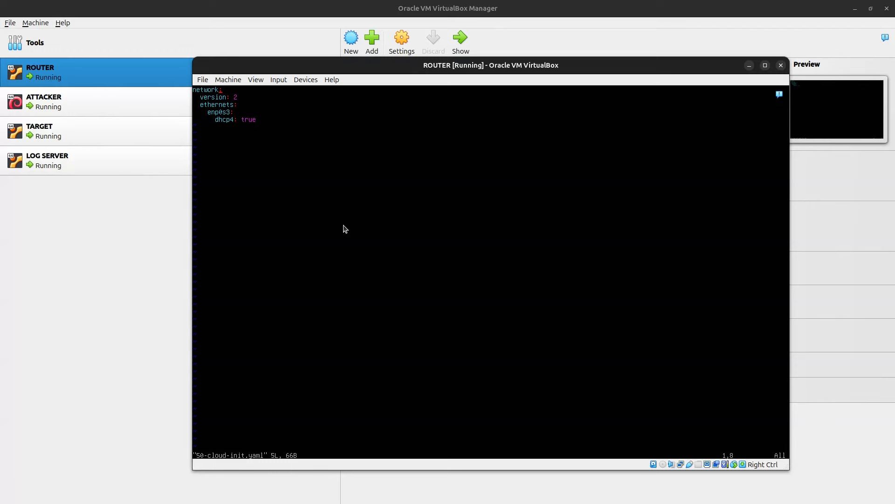
key(i)
key(Return)
text(renderer)
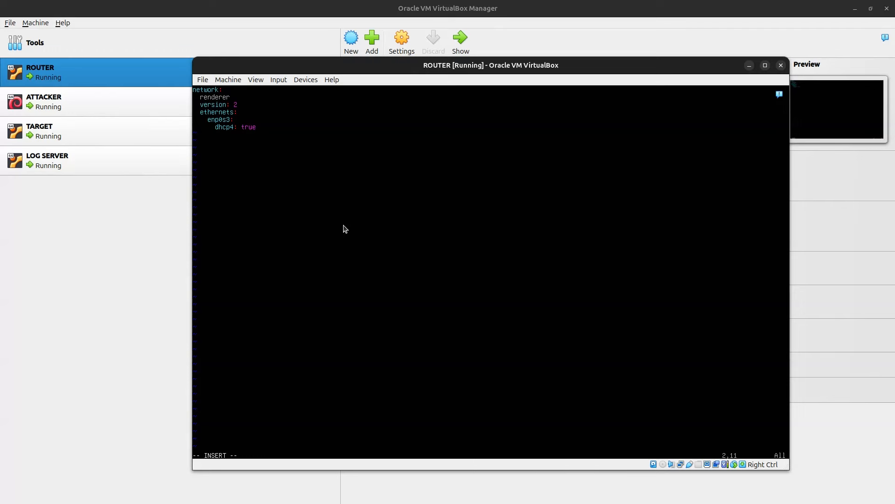
text(: networkd)
key(Down)
key(Return)
click(116, 223)
click(145, 129)
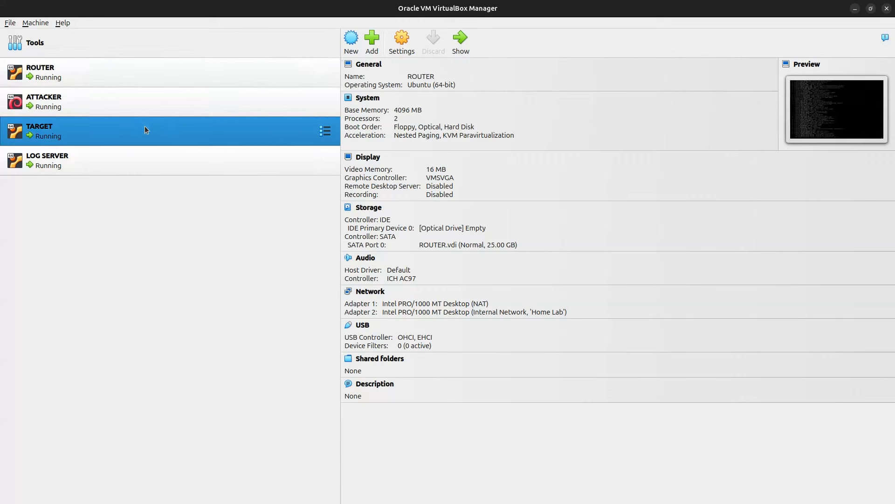
click(401, 43)
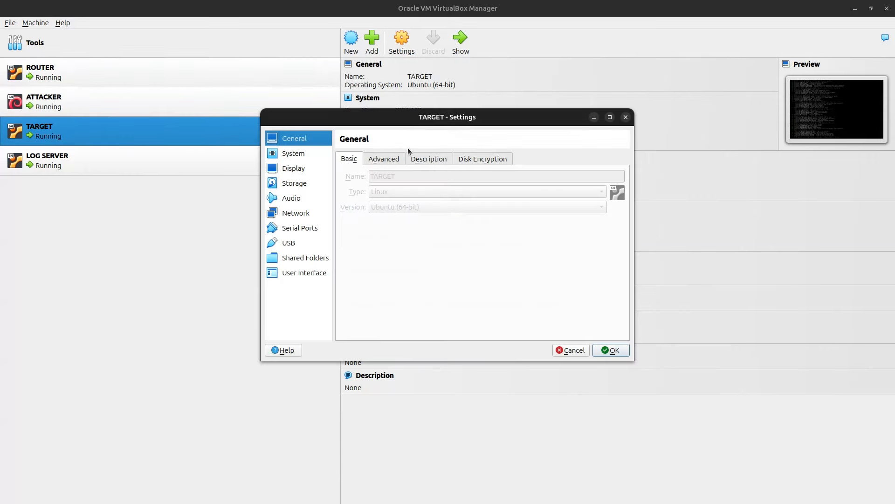
click(313, 214)
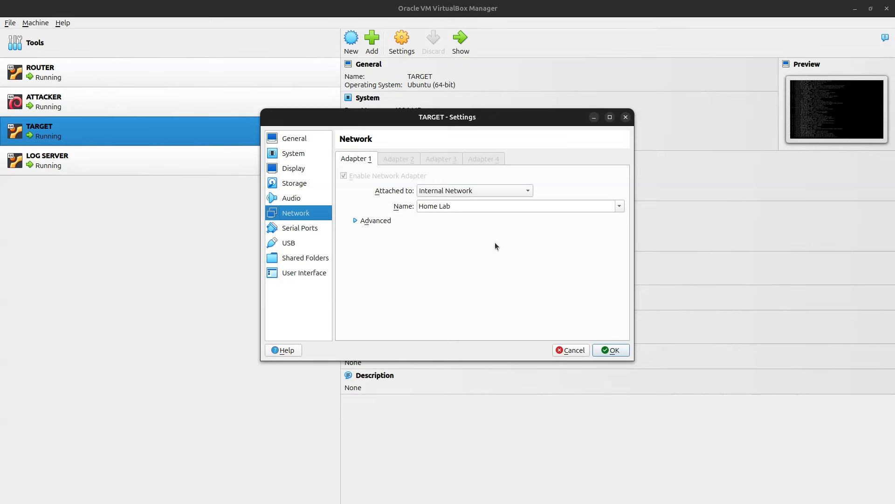
click(571, 351)
double_click(272, 82)
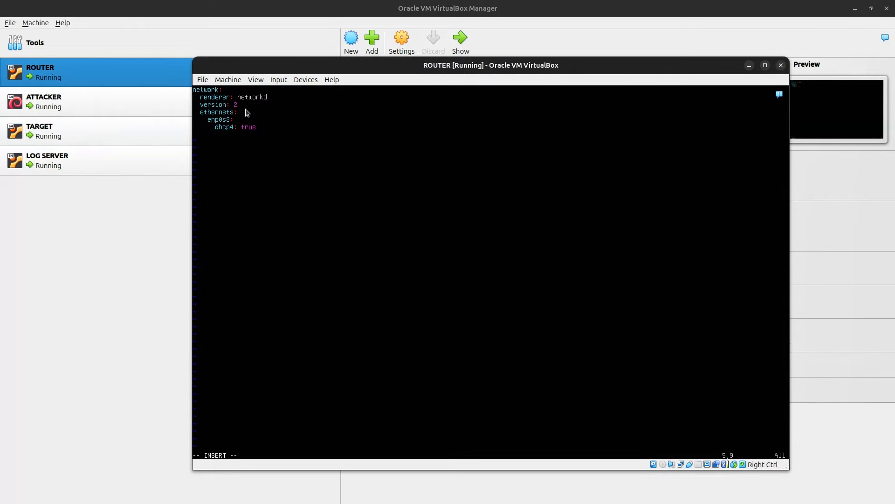
Step: Add a correctly indented 'enp0s8:' entry below the dhcp4: true line
key(Right)
key(Return)
text(enp0s8:)
key(Left)
key(Left)
key(Left)
key(BackSpace)
key(Right)
key(Right)
key(Right)
key(Return)
Step: Under enp0s8, add 'dhcp4: no' and addresses '- 192.168.83.1/24', then leave insert mode
text(dhcp4)
key(Return)
text(addresses:)
key(Return)
text(-)
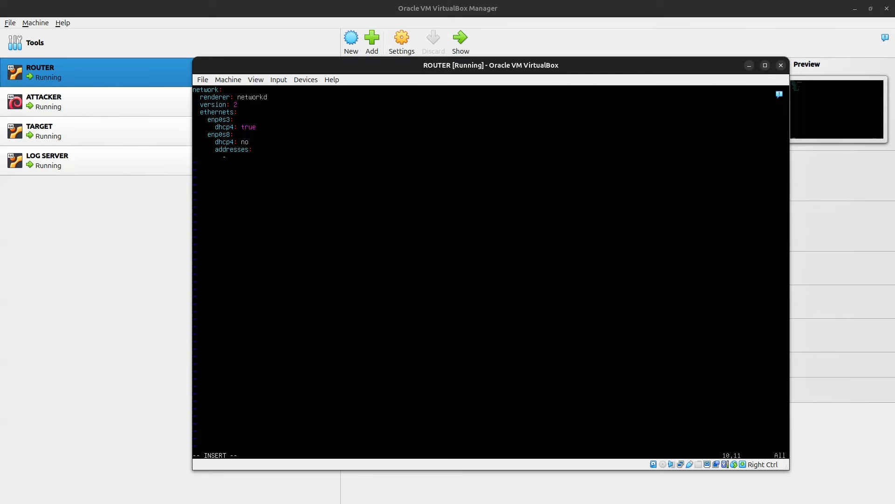
key(alt+Tab)
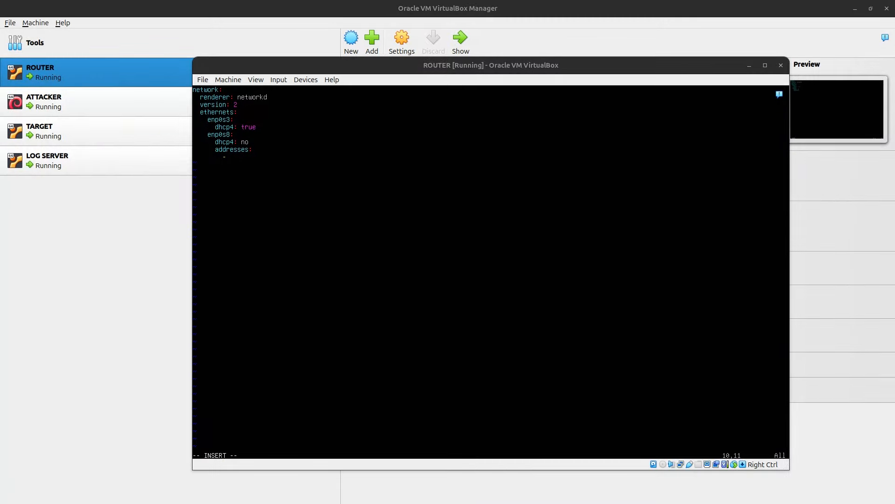
key(alt+Tab)
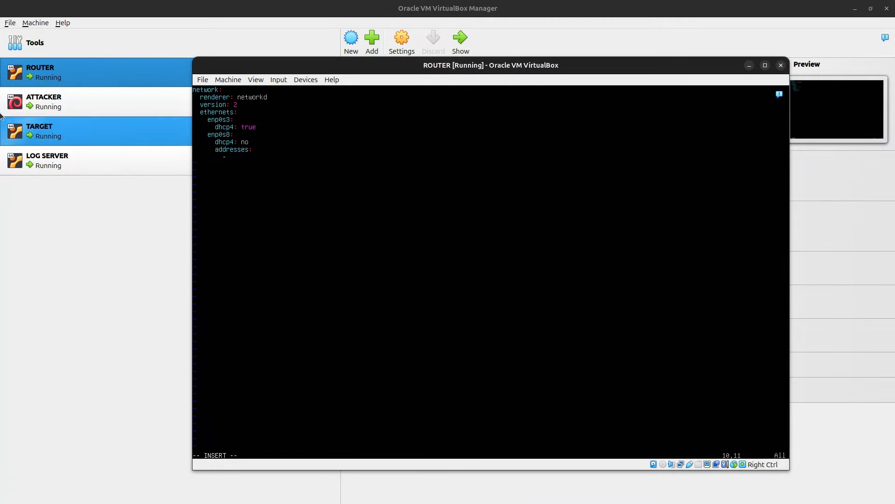
text(92.168.5)
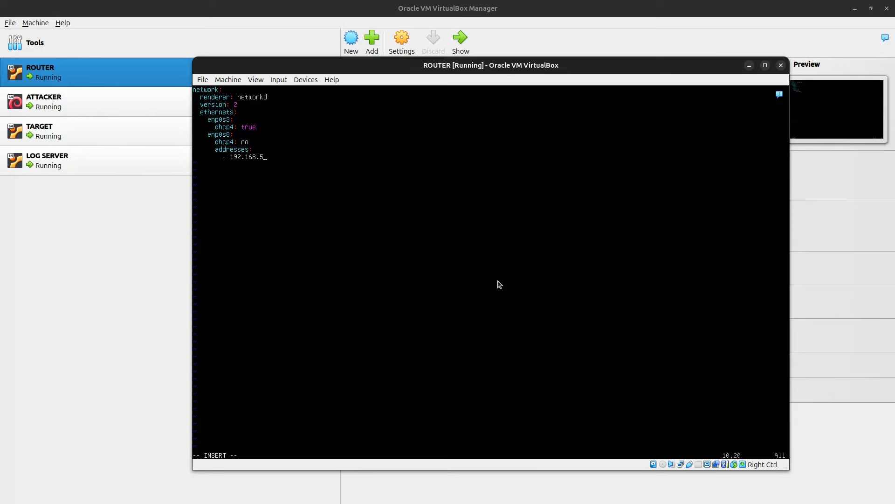
key(BackSpace)
text(83.1/24)
key(Escape)
Step: Save the netplan file, run 'sudo netplan apply', and verify interfaces with 'ip -br a'
text(:wq)
key(Return)
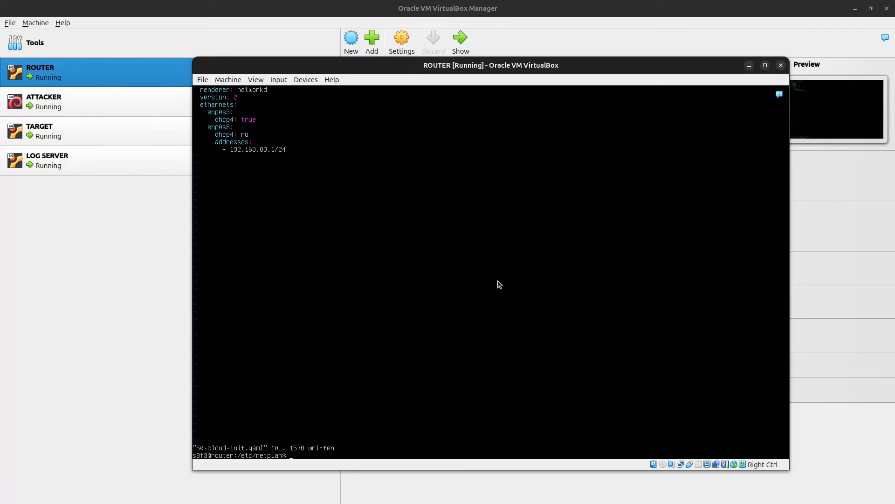
text(sudo netplan apply)
key(Return)
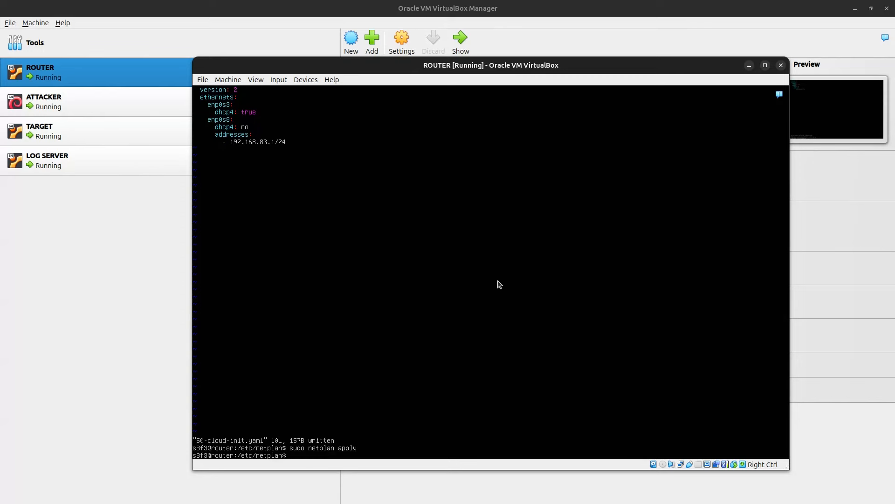
key(Up)
key(Up)
key(Up)
key(Up)
key(Up)
key(Up)
key(Down)
key(Return)
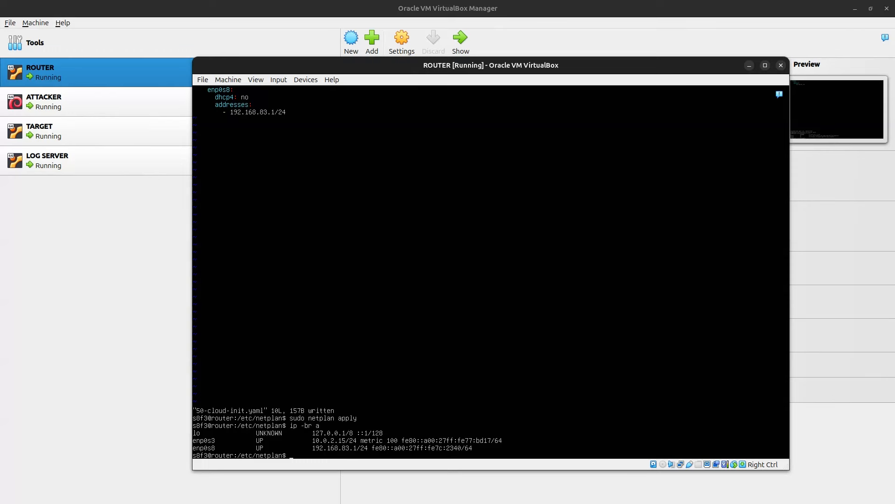
Step: Return to the home folder and enter 'sudo vim /etc/sysctl.conf'
text(cd ~)
key(Return)
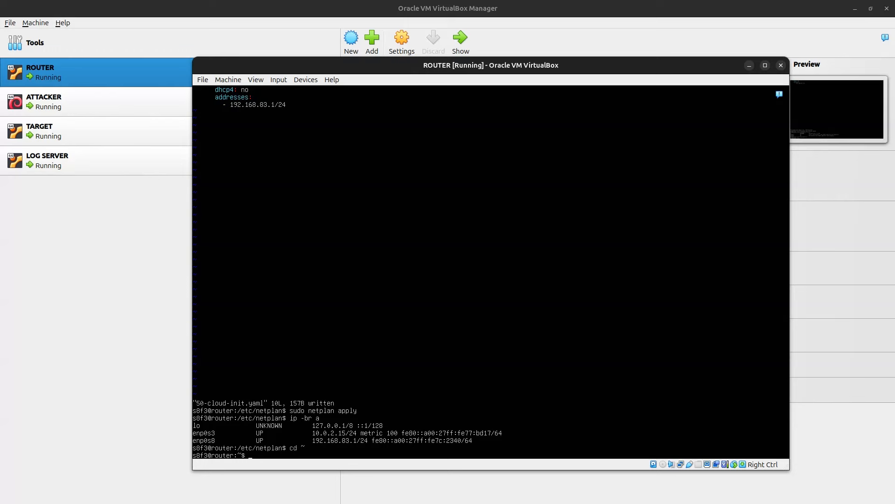
text(sudo vim /etc/sysctl.conf)
Step: Uncomment net.ipv4.ip_forward=1 in /etc/sysctl.conf and save the file
key(Return)
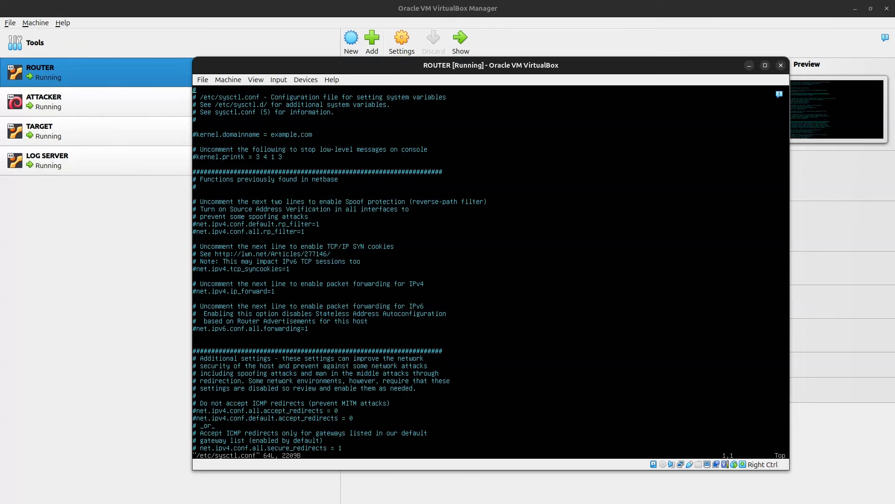
key(Down)
key(Down)
key(Down)
key(Down)
key(Down)
key(Down)
key(Down)
key(Down)
key(Down)
key(Down)
key(Down)
key(Down)
key(Down)
key(Down)
key(Down)
key(Down)
key(Down)
key(Down)
key(Down)
key(Down)
key(Up)
key(Up)
key(i)
key(BackSpace)
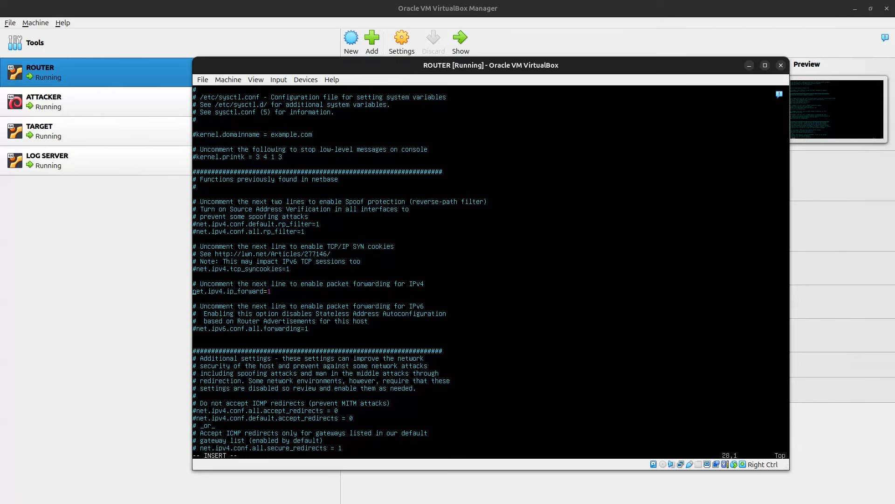
key(Escape)
text(:wq)
key(Return)
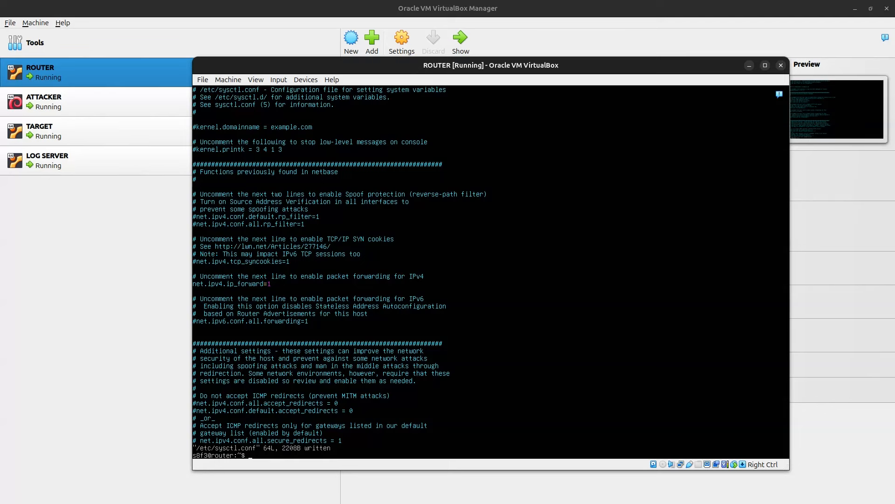
Step: Reload the kernel settings with 'sudo sysctl -p'
text(sysctl -p)
key(Return)
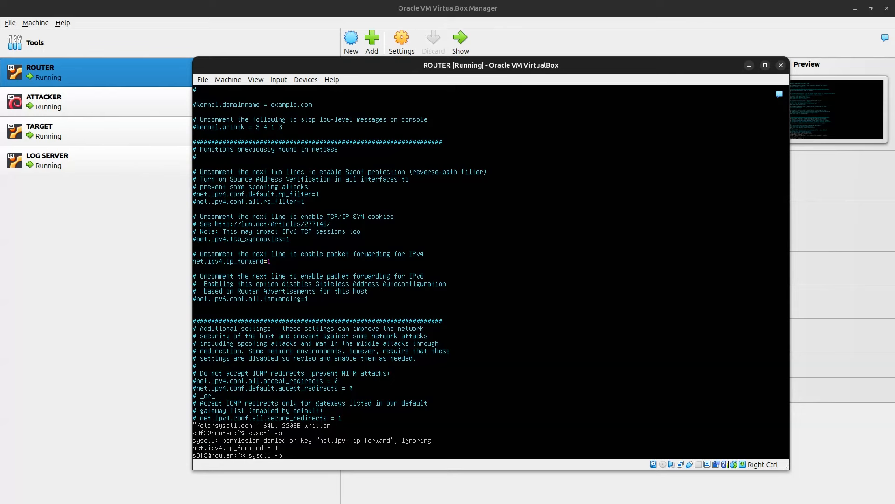
key(Home)
text(sudo)
key(Return)
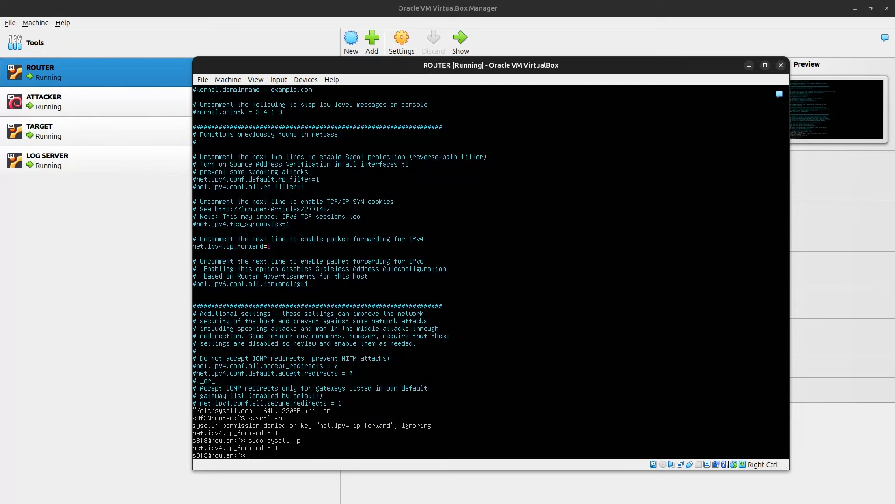
Step: Add an iptables NAT POSTROUTING rule masquerading traffic out of enp0s3
text(sudo iptables -t nat -A POSTROUTING)
key(BackSpace)
text(enp0s3)
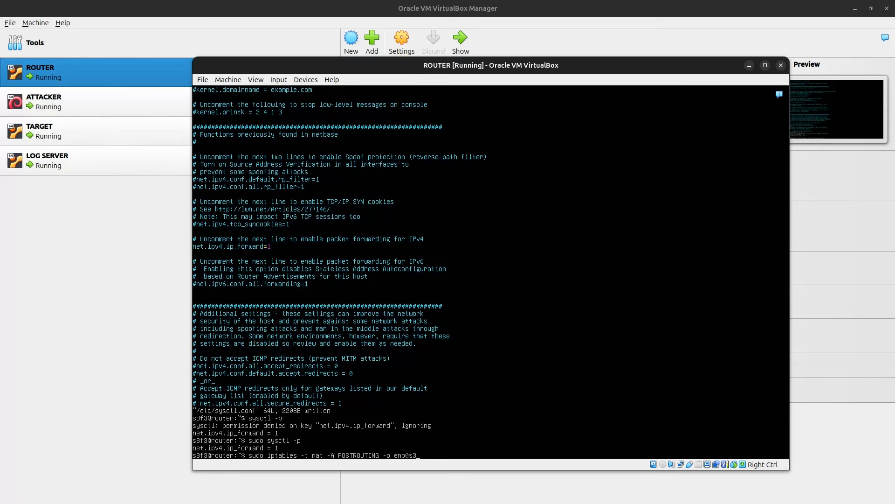
text( -j MASQUERADE)
key(Return)
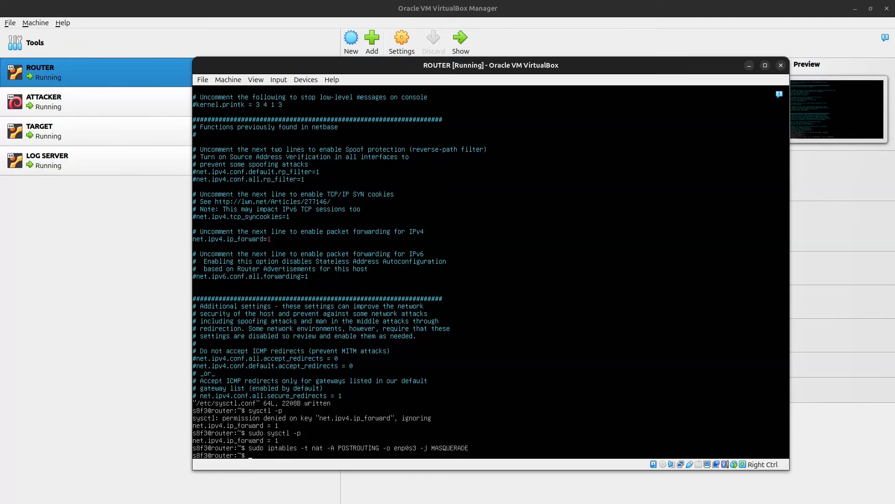
Step: Add an iptables FORWARD rule accepting traffic arriving on enp0s3
text(sudo iptables -A FORWARD -i enp0s3 -j A)
text(CCEPT)
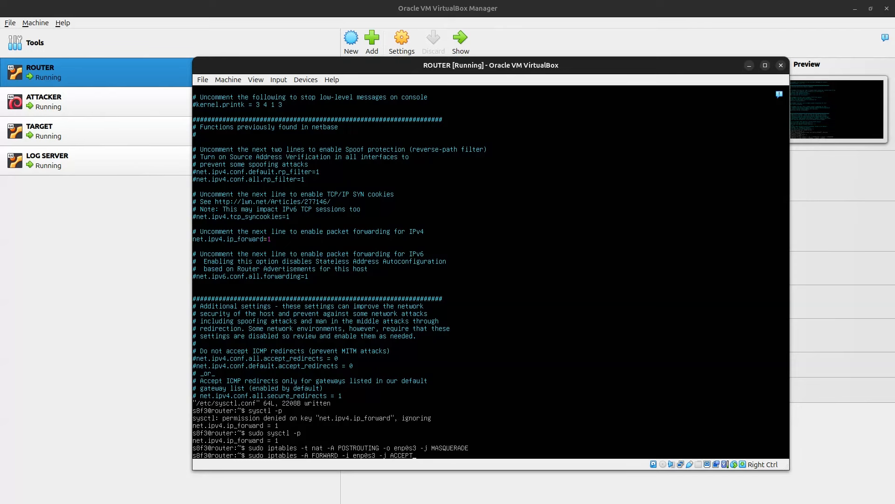
key(Return)
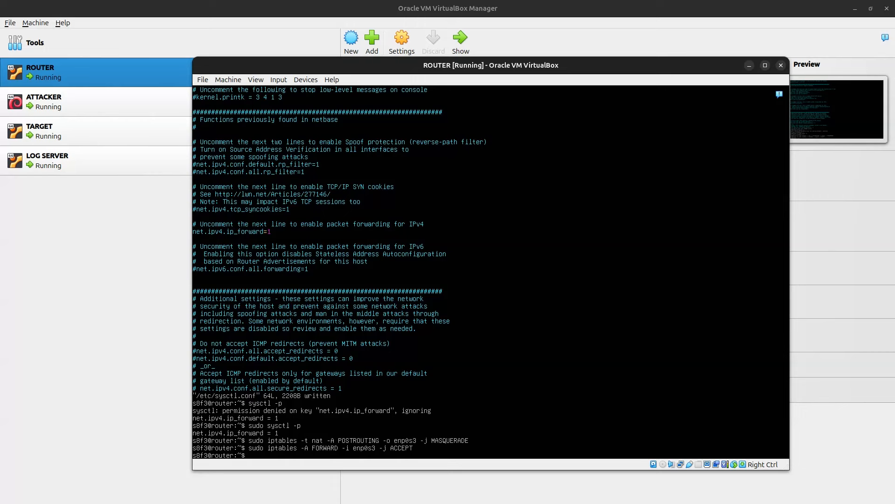
text(sudo apt install ipt)
Step: Install iptables-persistent, answering yes to save the current IPv4 and IPv6 rules
text(ables-perissistent)
key(Return)
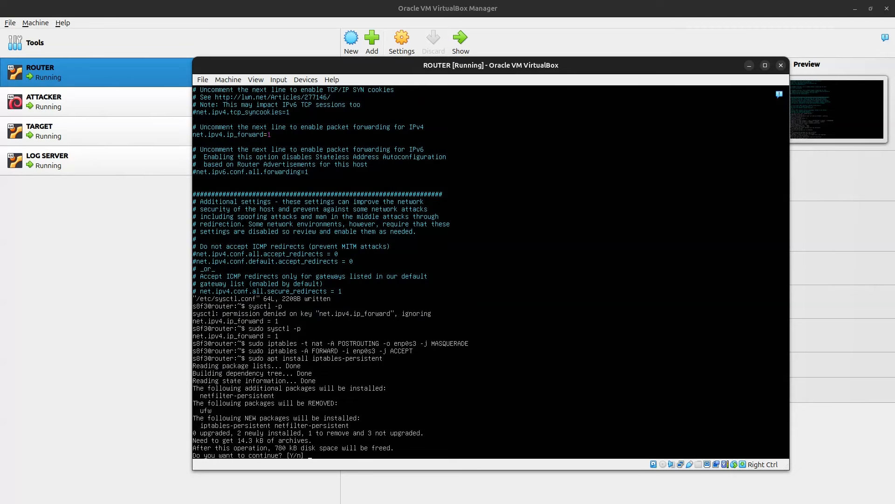
text(y)
key(Return)
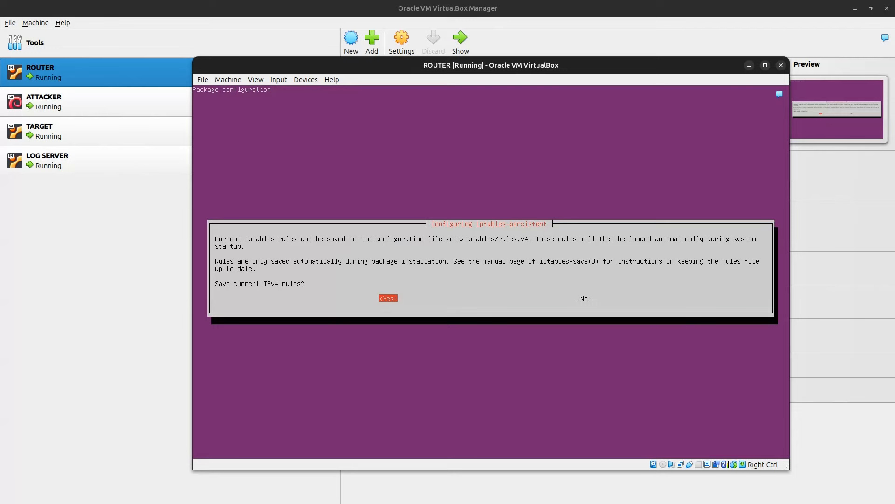
key(Return)
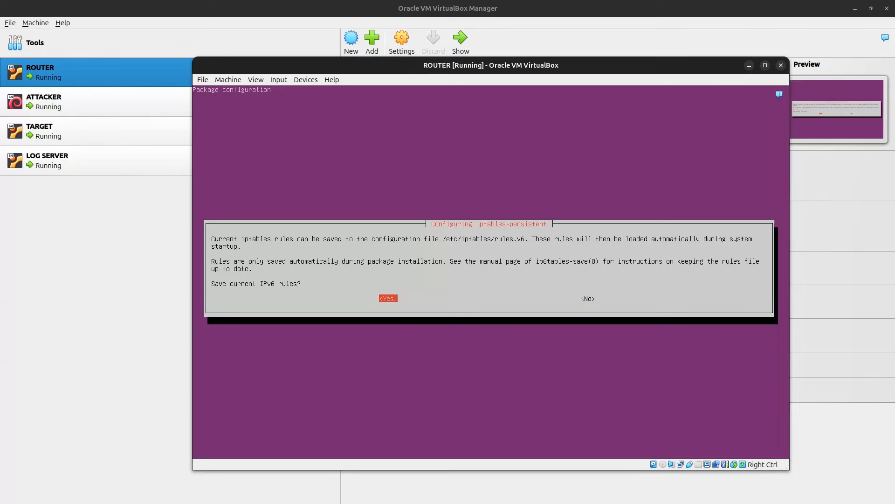
key(Return)
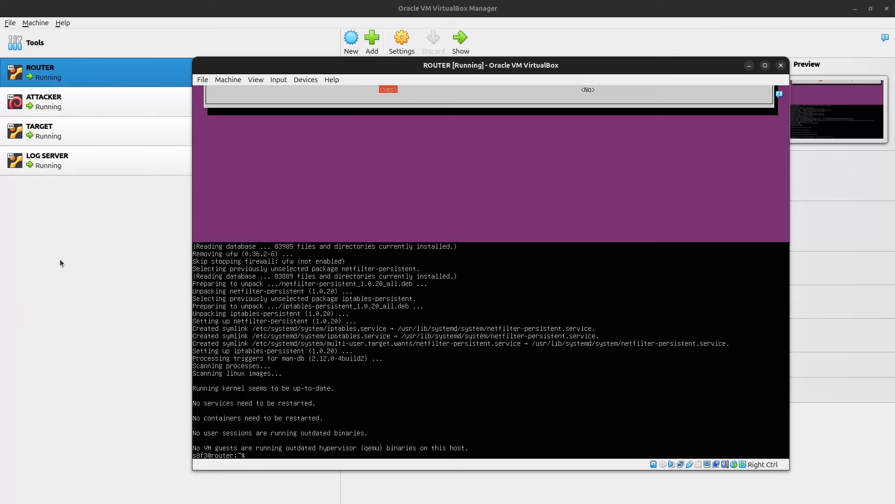
Step: Select the ATTACKER VM and bring up its display window, dismissing the notification panel
click(102, 251)
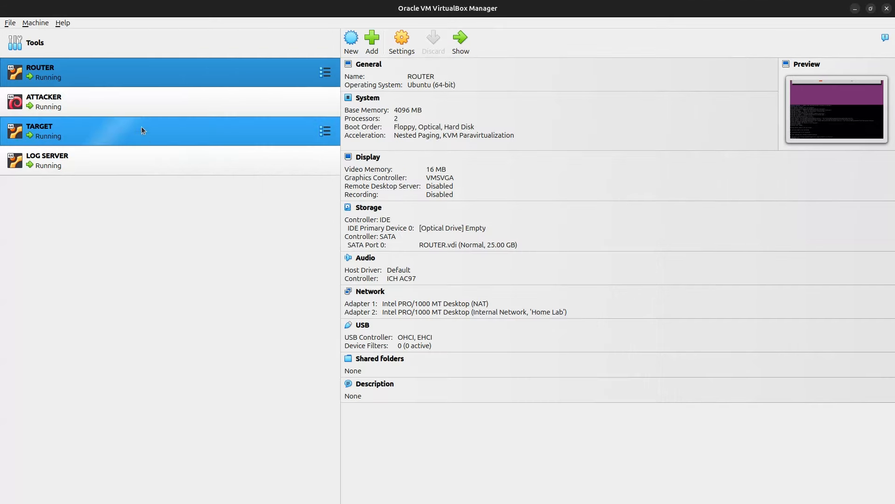
click(148, 104)
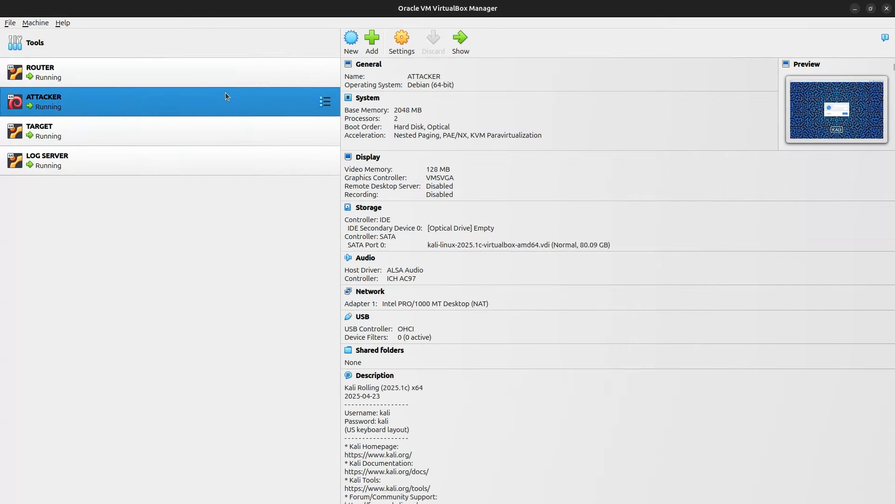
click(470, 40)
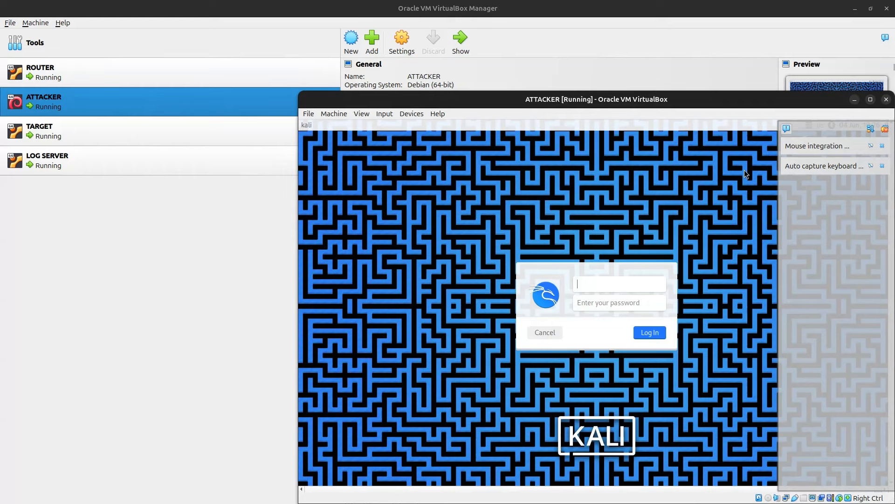
click(790, 133)
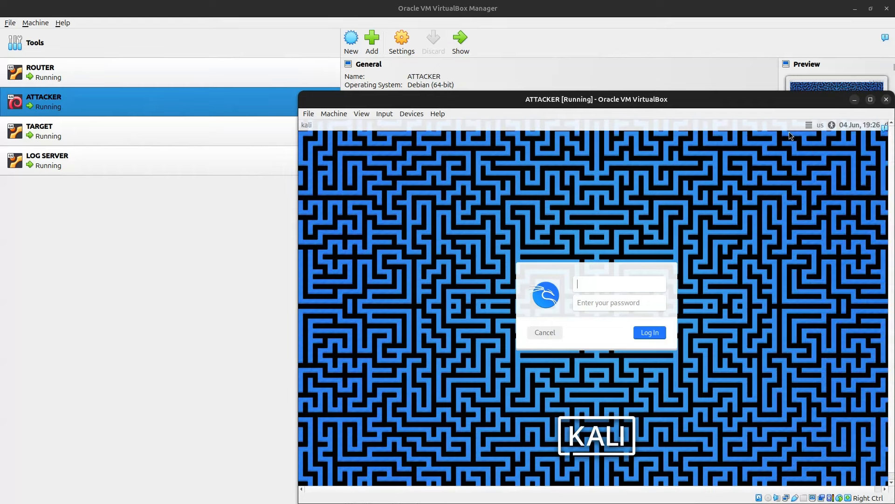
Step: Sign in to the Kali desktop with its username and password
text(kali)
key(Tab)
text(kali)
key(Return)
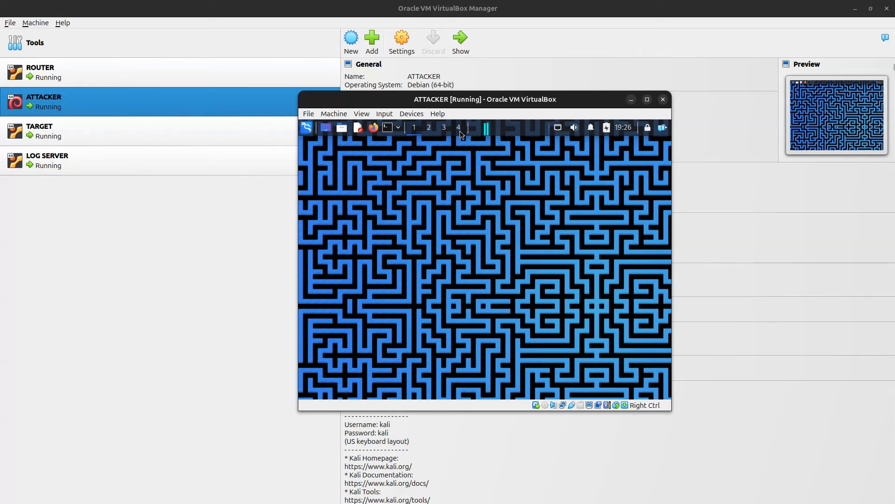
click(389, 128)
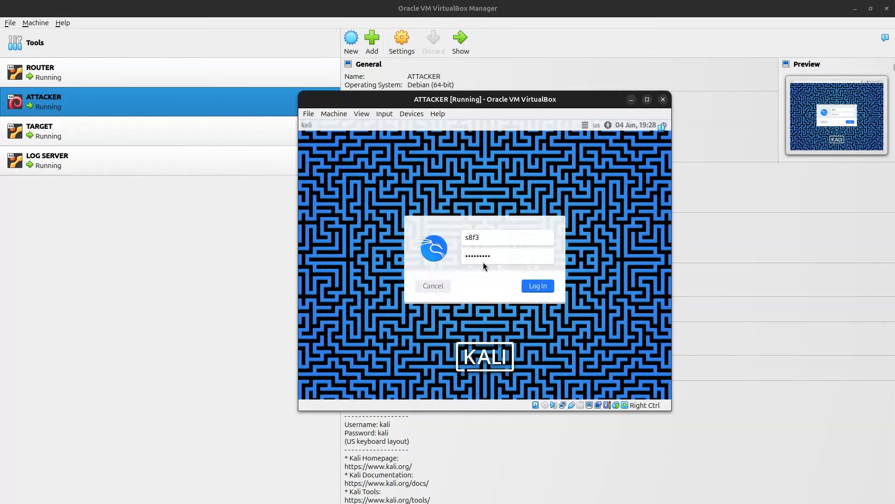
key(Return)
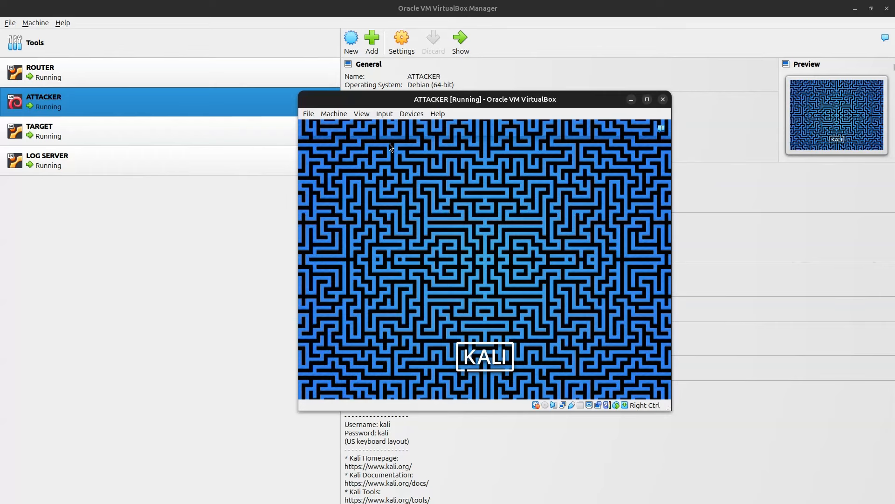
Step: In a Kali terminal, get a root shell with sudo -i, exit it, and clear the screen
click(387, 133)
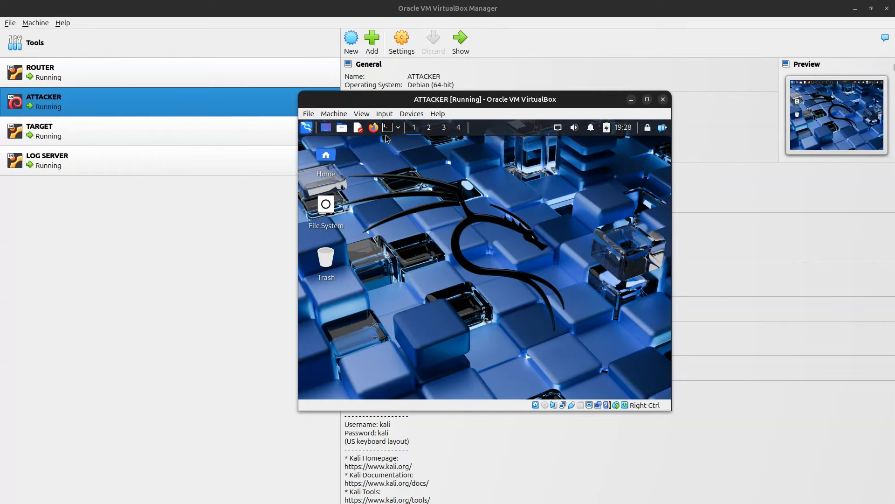
text(sudo )
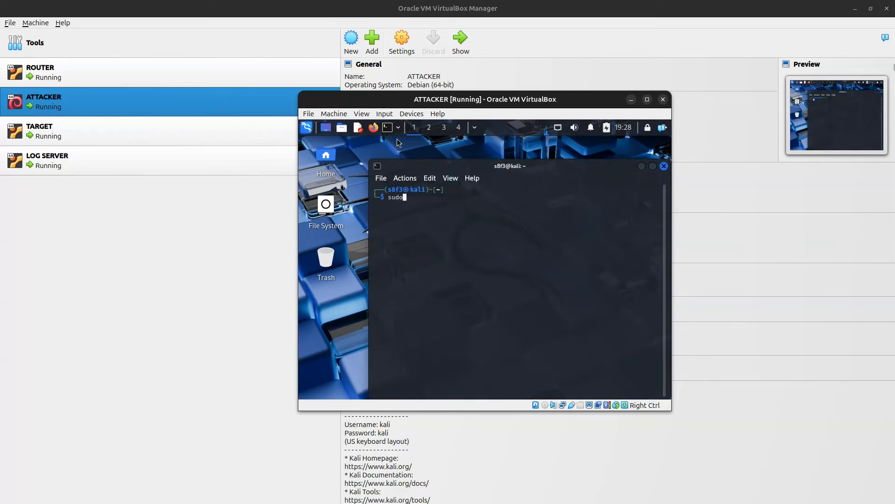
text(-i)
key(Return)
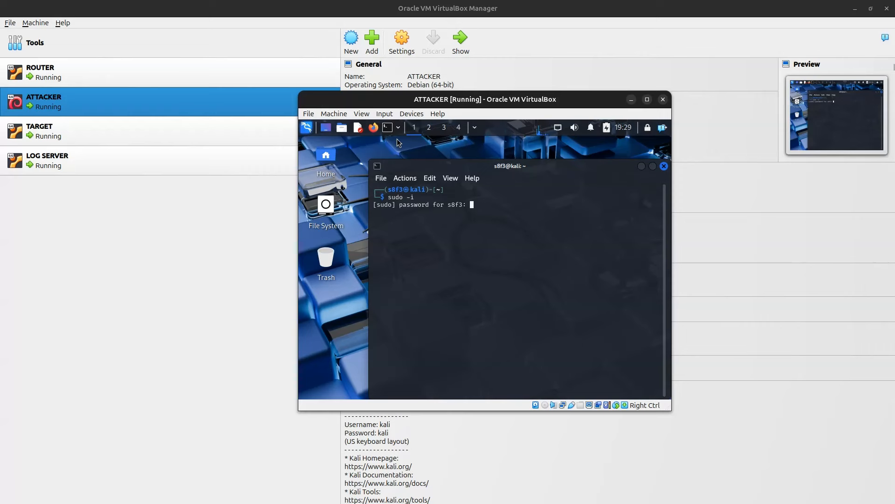
key(Return)
key(ctrl+d)
text(cle)
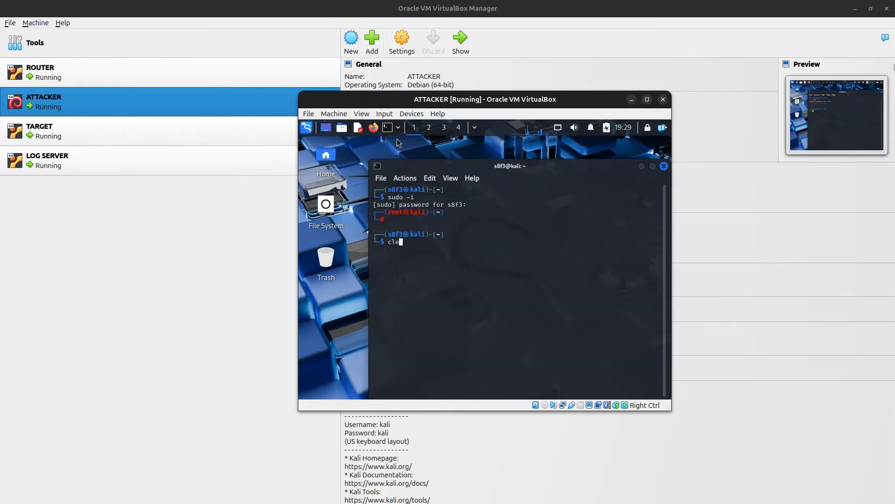
text(ar)
key(Return)
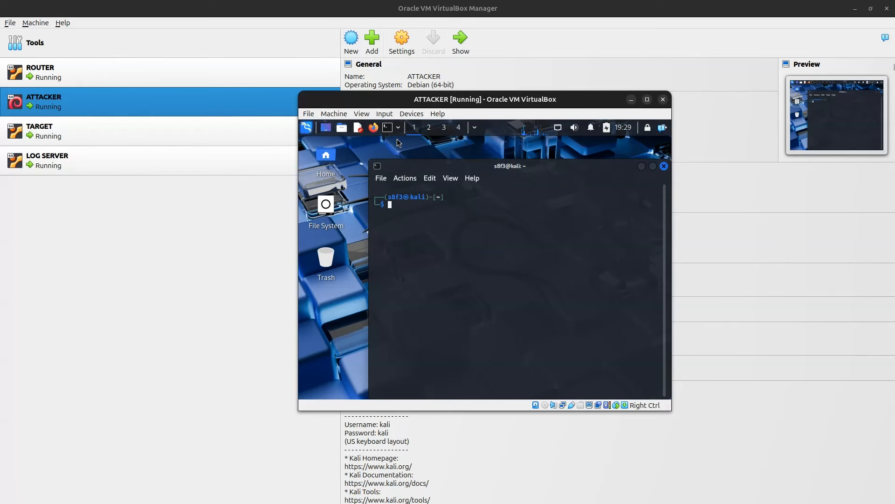
click(181, 110)
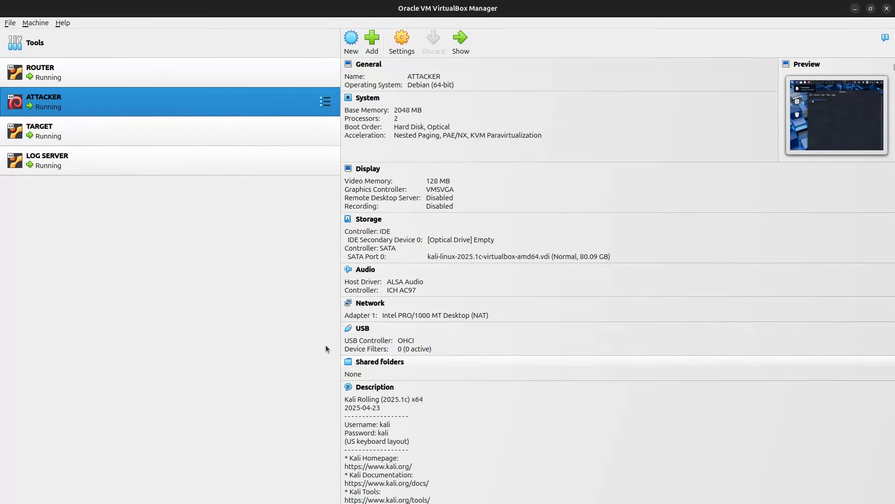
Step: Begin powering off ATTACKER, then cancel the request
right_click(185, 107)
mouse_move(237, 224)
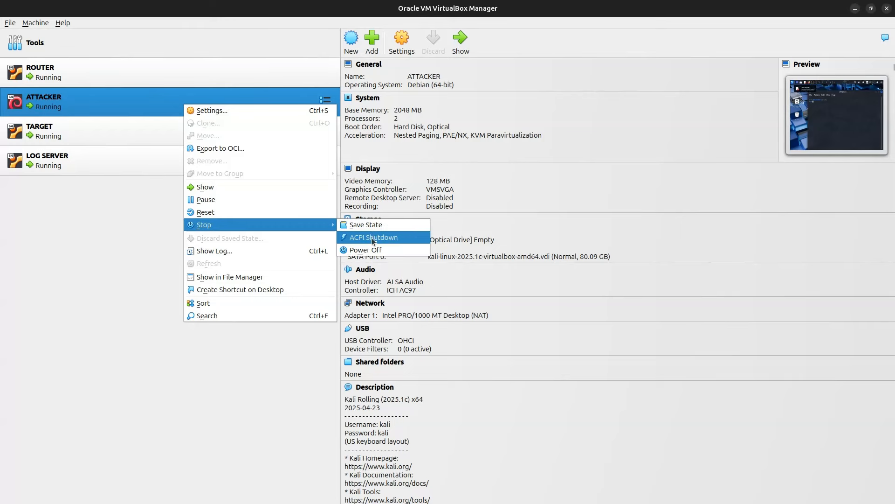
click(375, 250)
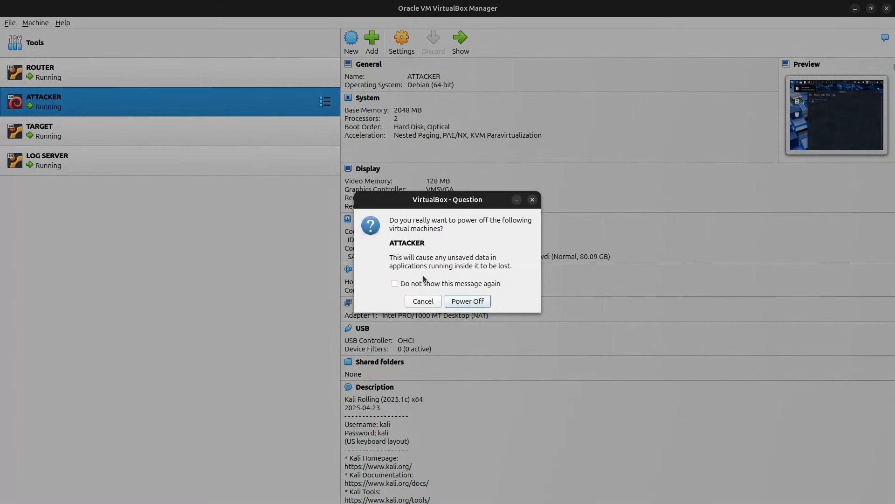
click(424, 304)
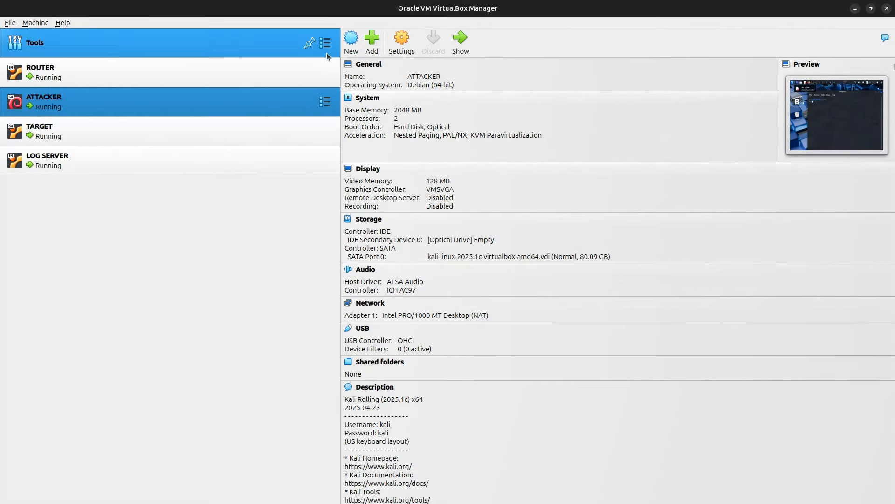
Step: Launch vi in the ATTACKER terminal and quit it with :q
click(459, 46)
text(vi)
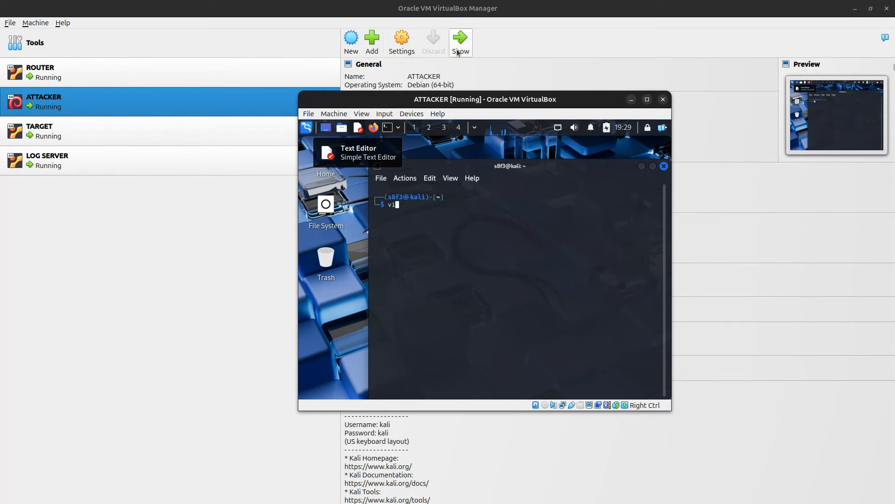
key(Return)
text(:q)
key(Return)
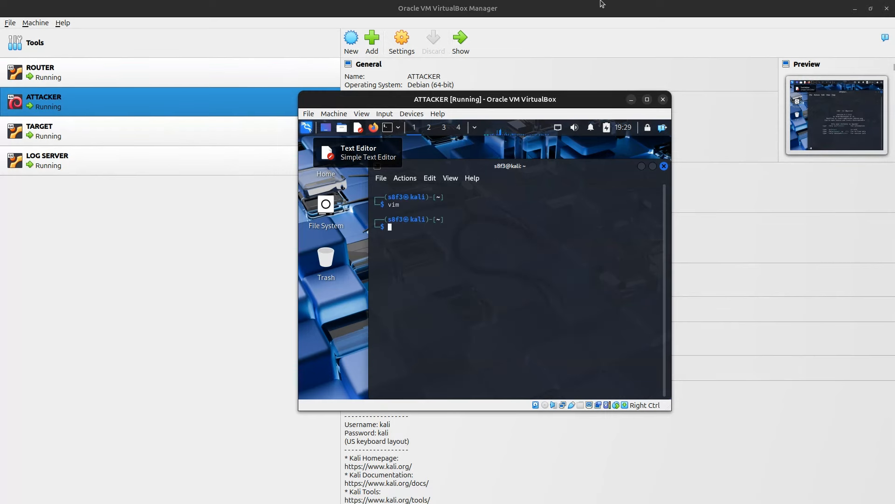
Step: Power off ATTACKER through Stop > Power Off and confirm
right_click(125, 113)
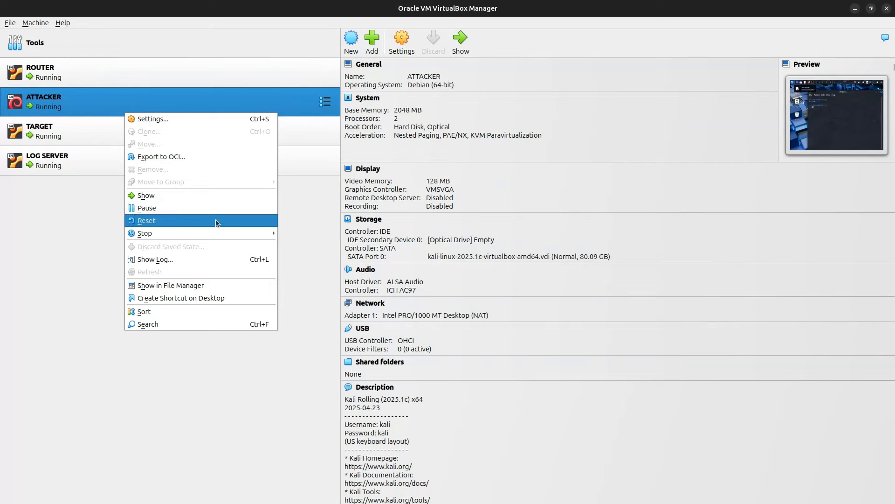
mouse_move(228, 233)
click(309, 259)
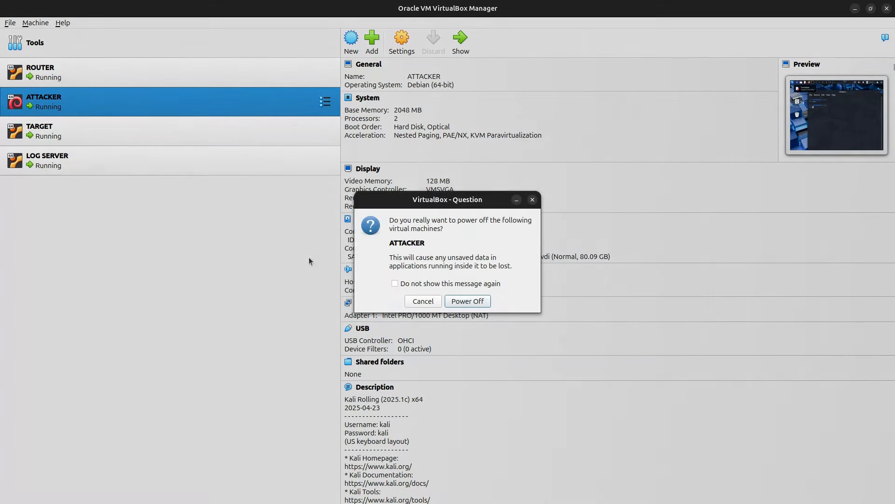
click(463, 301)
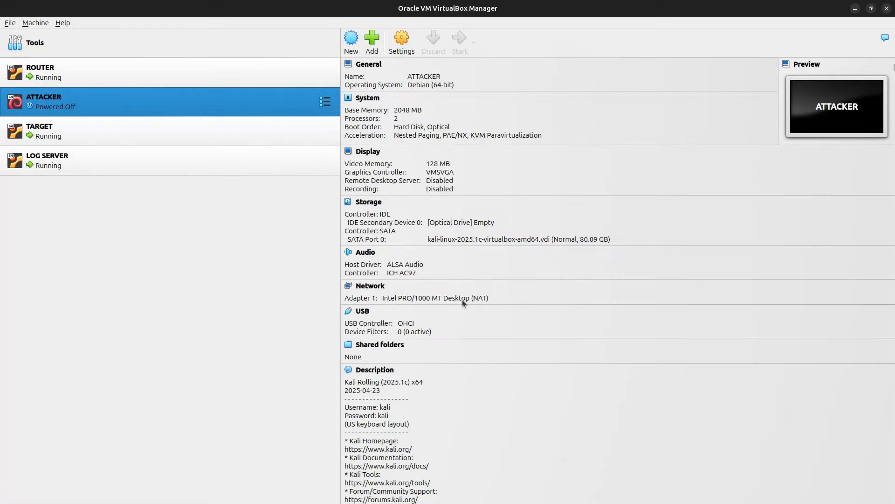
Step: Select TARGET and open its display window, dismissing the notification panel
click(157, 139)
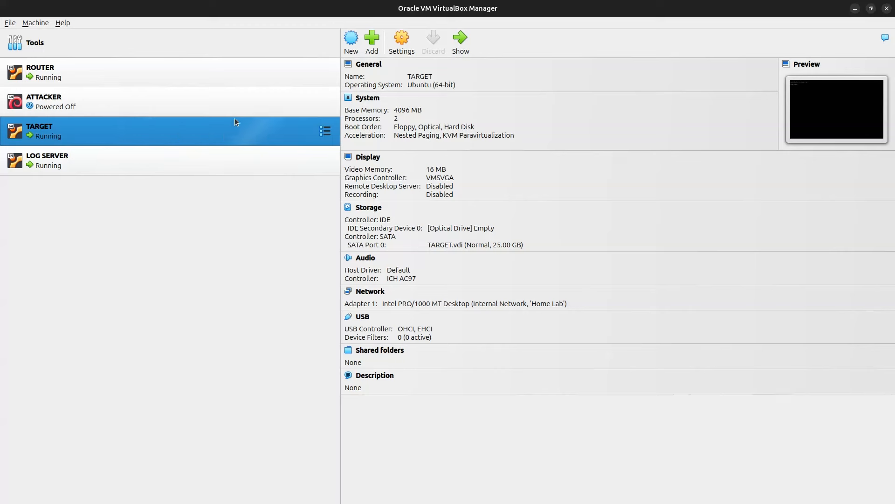
click(460, 41)
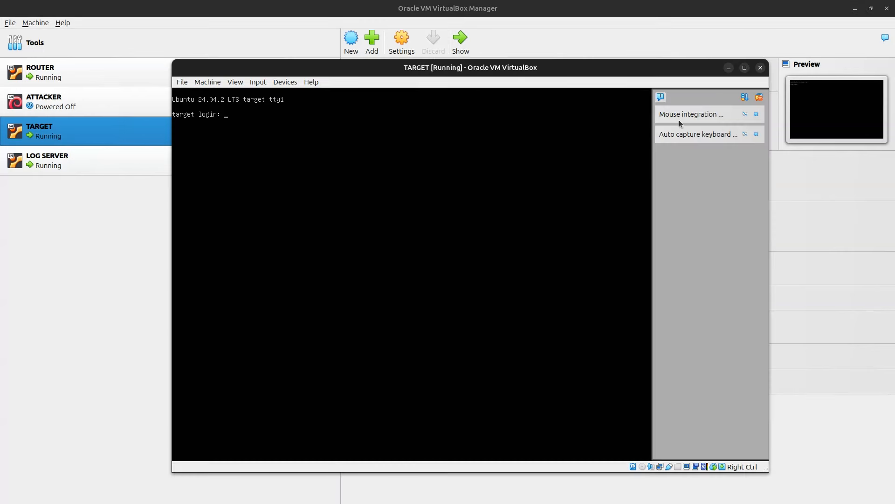
click(661, 98)
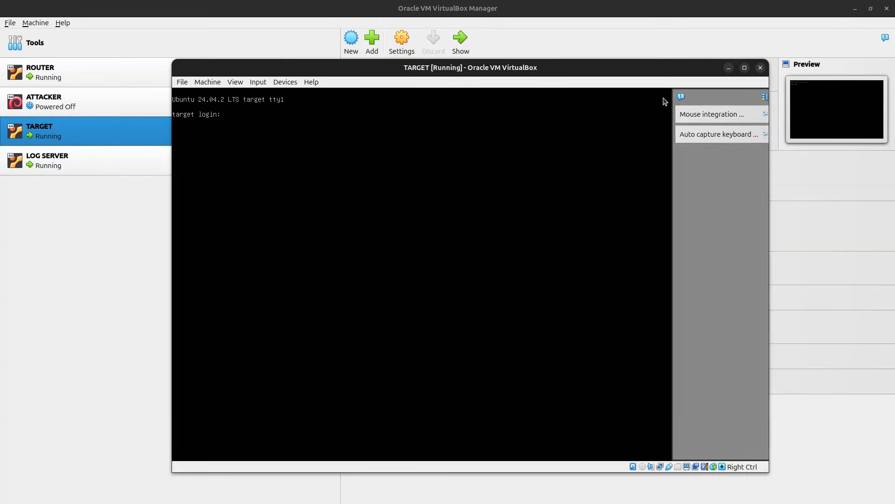
Step: Switch ATTACKER's Adapter 1 from NAT to Internal Network 'Home Lab' and save
click(53, 104)
click(402, 41)
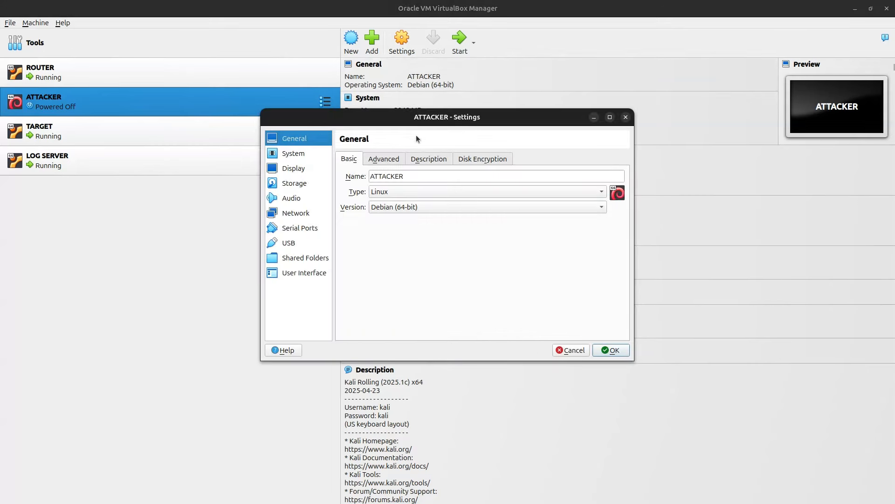
click(295, 214)
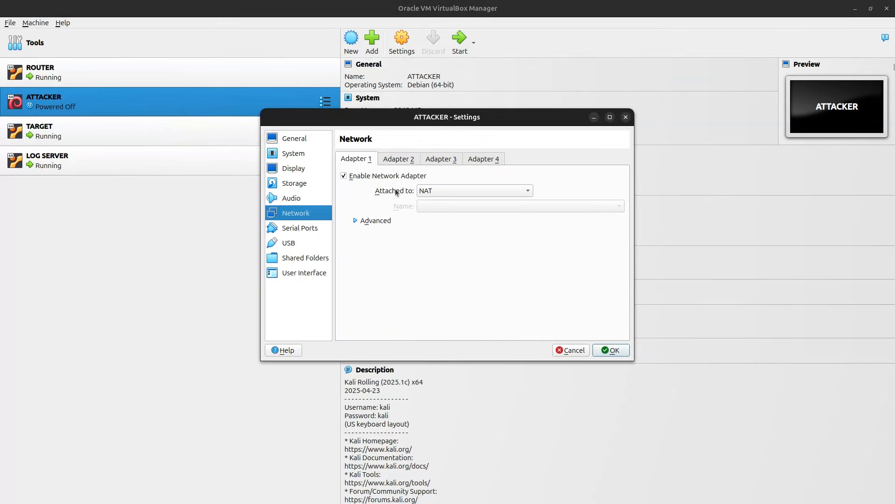
click(443, 191)
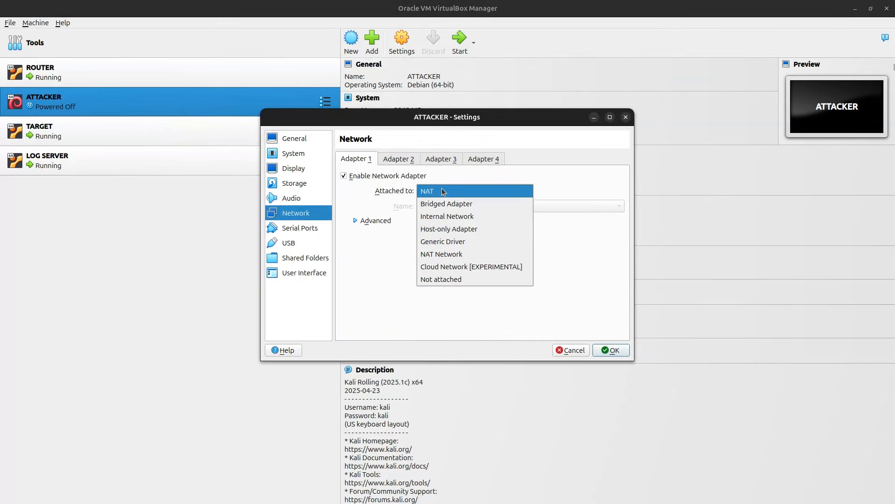
click(444, 218)
click(602, 350)
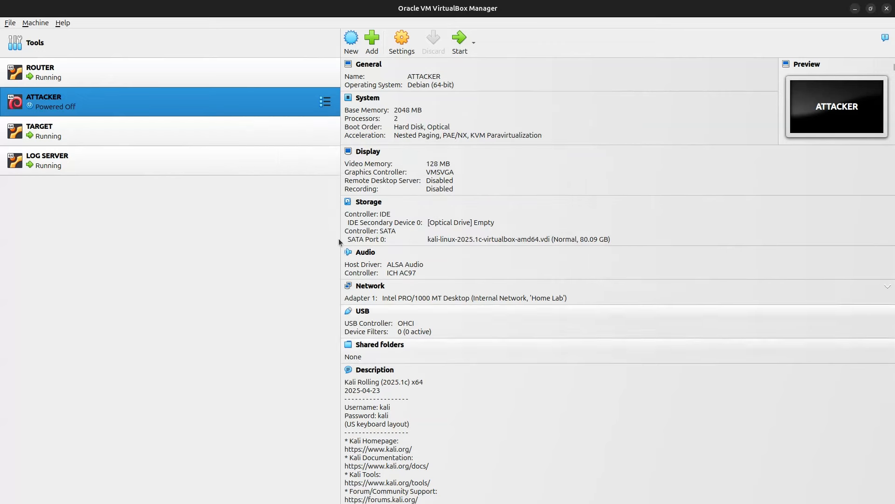
click(201, 133)
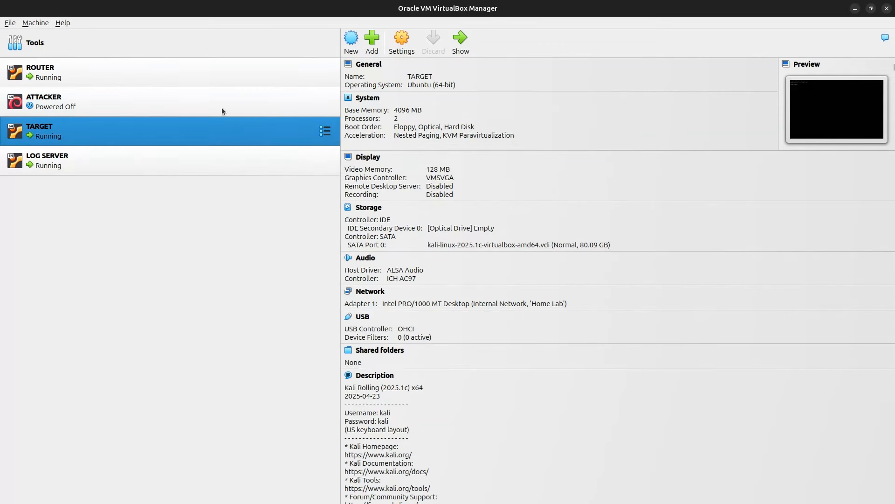
Step: Log in at the TARGET console with the user's username
click(460, 42)
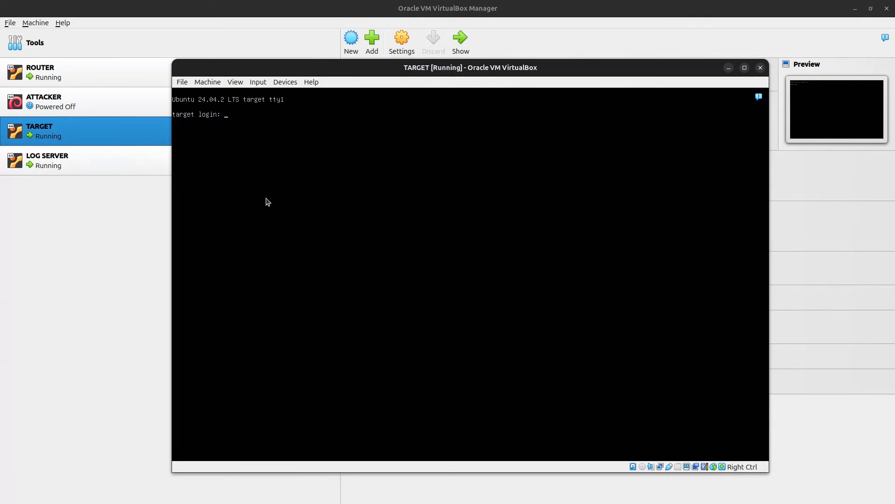
text(s8f3)
key(Return)
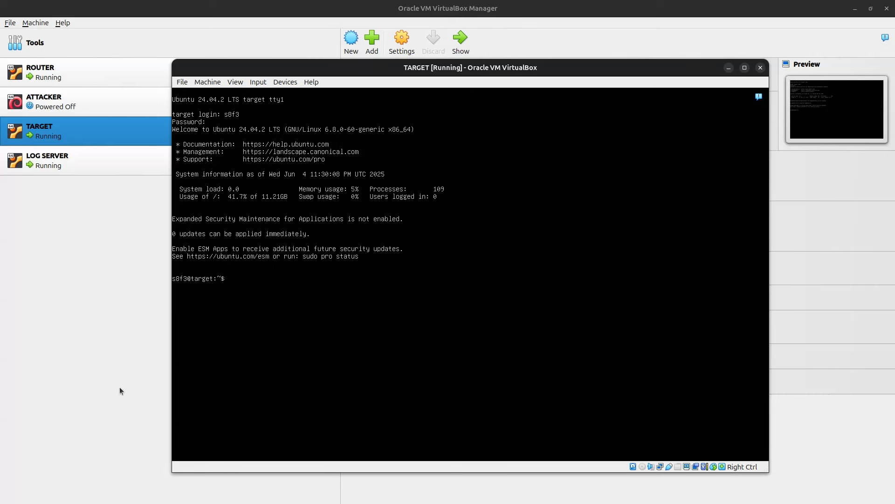
Step: Check interface addresses with ip -br a, then open /etc/netplan/50-cloud-init.yaml in vim via sudo
text(ip -br a)
key(Return)
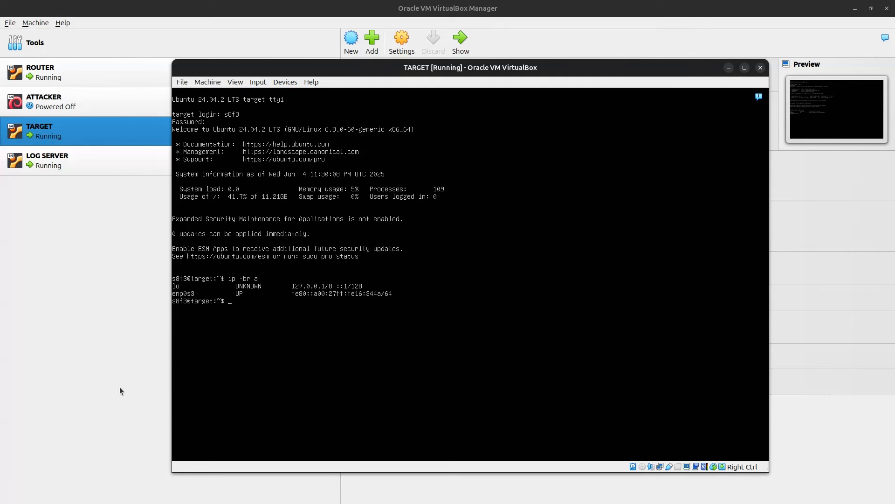
text(sudo vim /etc/netplan/50-cloud-init.yaml)
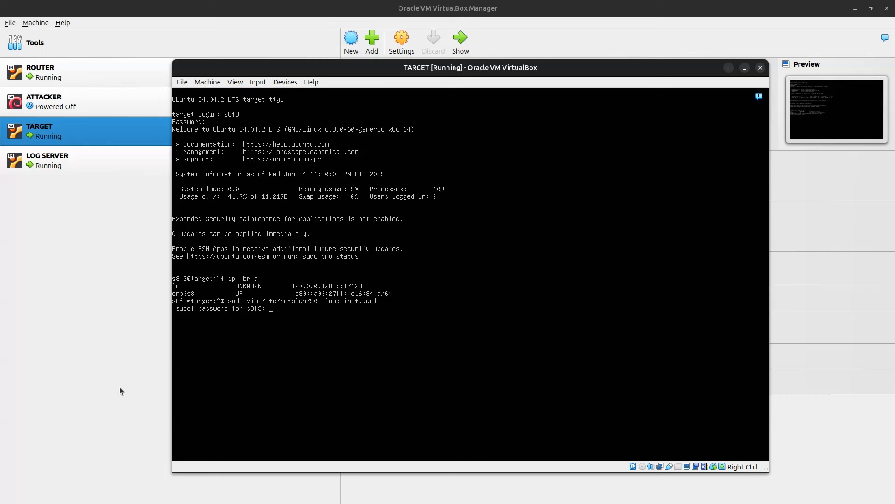
key(Return)
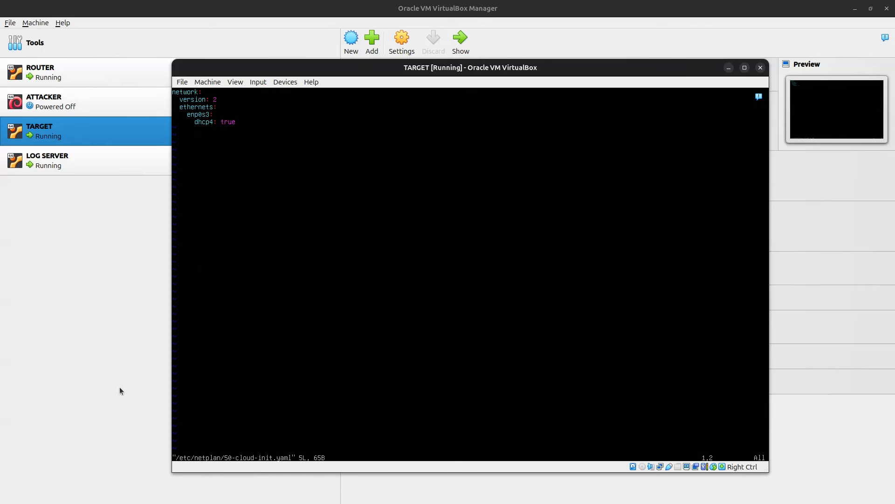
Step: Add renderer: networkd, set dhcp4: no and address 192.168.83.30/24, then save the file
key(i)
key(Return)
text(render)
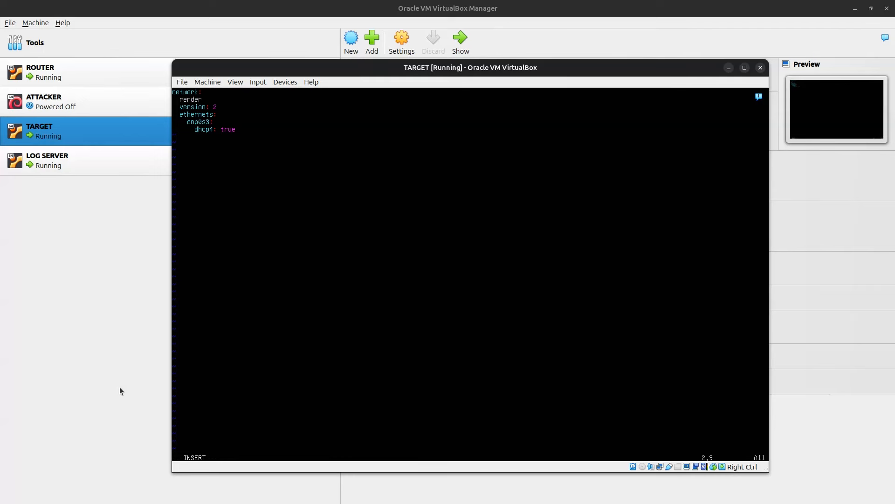
text(er: networkd)
key(Down)
key(Down)
key(BackSpace)
key(BackSpace)
key(BackSpace)
key(BackSpace)
text(no)
key(Return)
text(addresses:)
key(Return)
text(- 192.168)
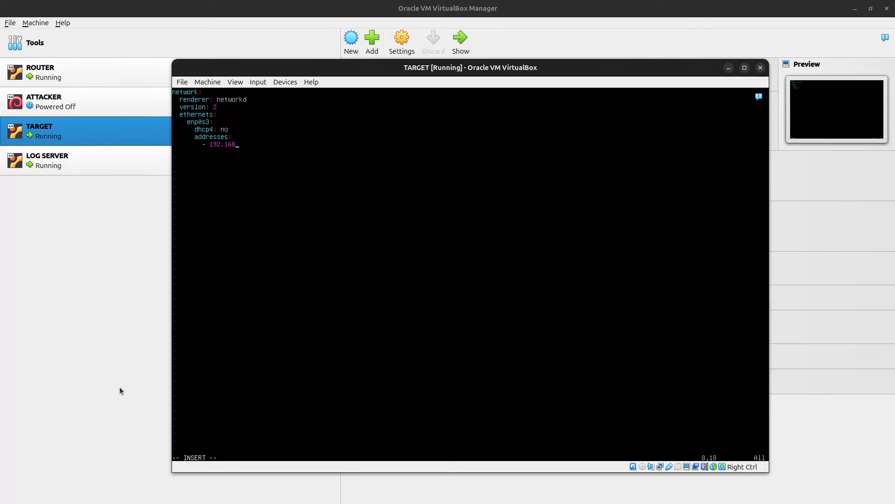
text(.83.30/24)
key(Escape)
text(:wq)
key(Return)
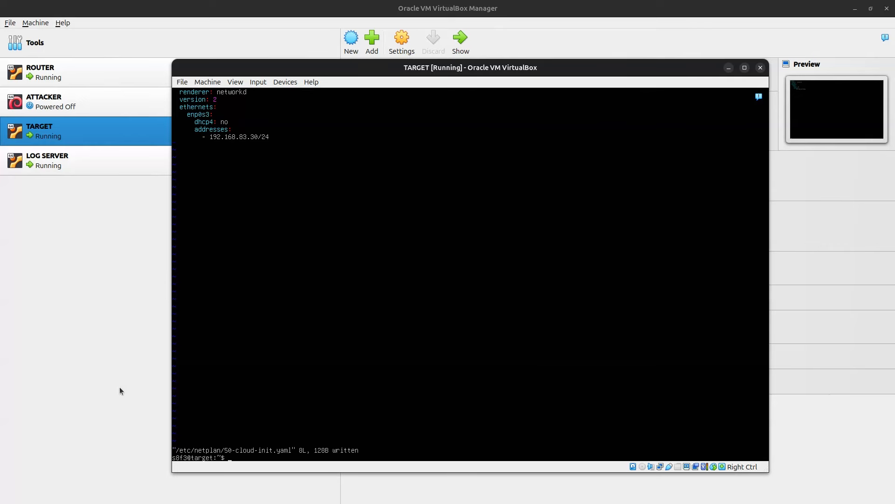
Step: Reopen the netplan file, add a default route via 192.168.83.1, and save
text(ip -br a)
key(Up)
key(Return)
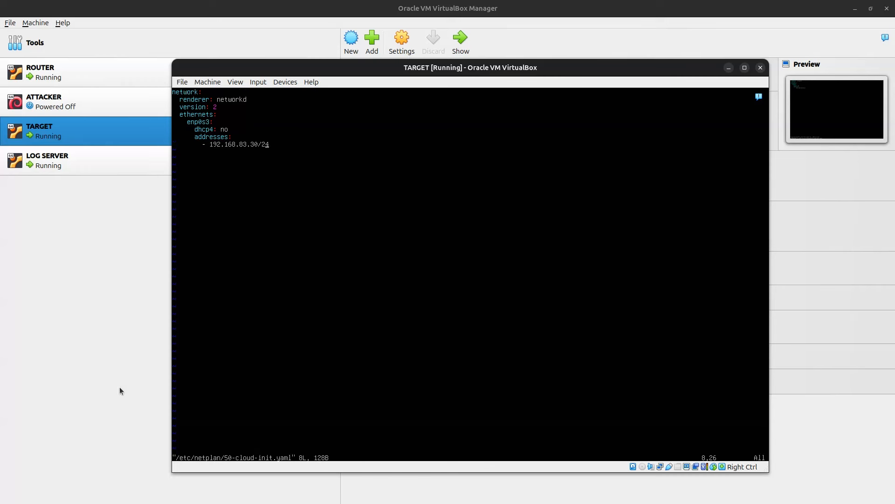
key(a)
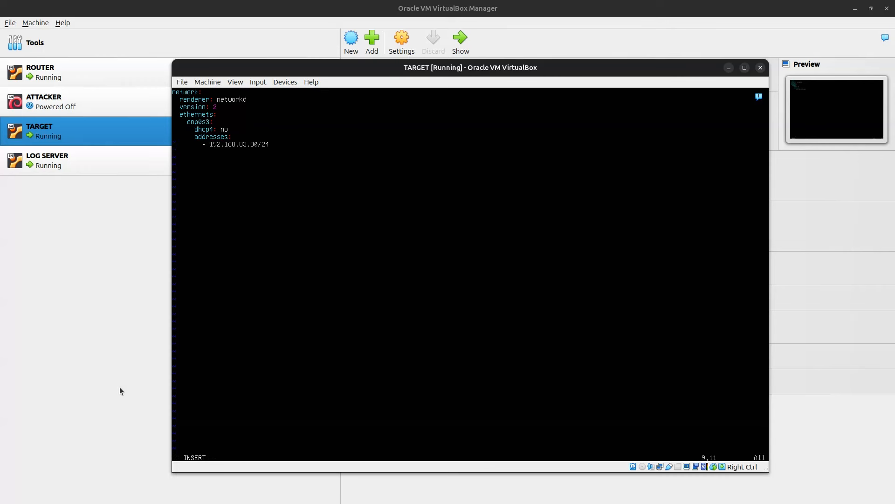
text(routes:)
key(Return)
text(- to)
text(: deaf)
key(BackSpace)
key(BackSpace)
text(fault)
key(Return)
text(via: 192.168.)
key(BackSpace)
text(83.1)
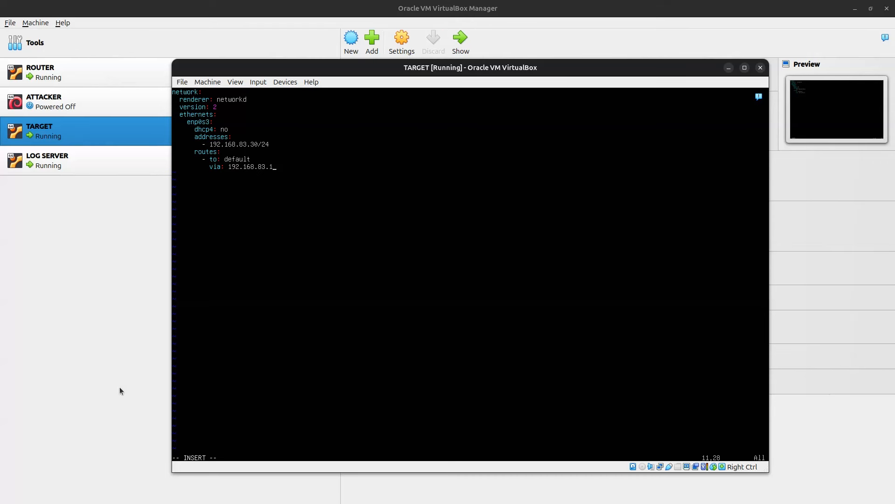
key(Escape)
text(:wq)
key(Return)
Step: Apply the new configuration with sudo netplan apply
text(ip -br a)
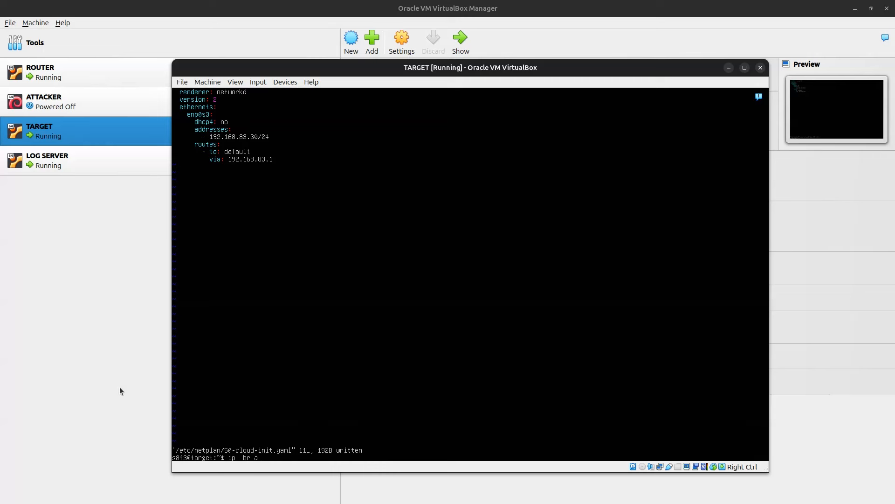
key(Down)
key(Down)
text(sudo netplan apply)
key(Return)
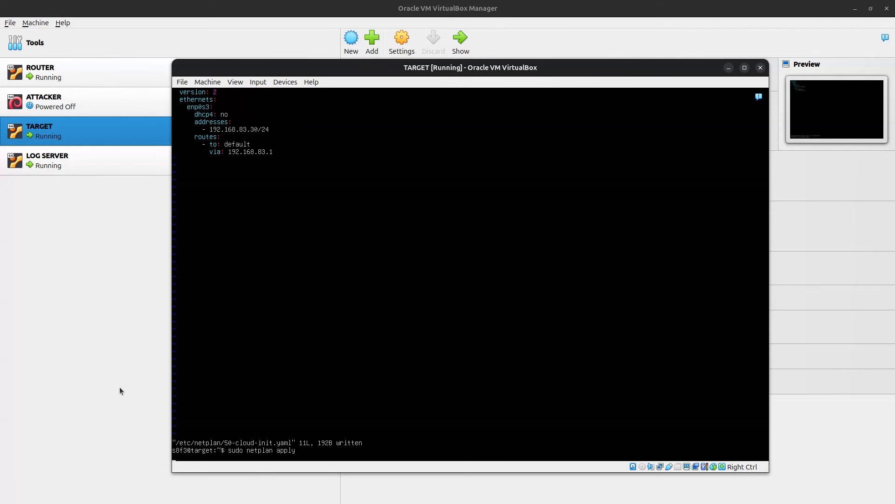
Step: Verify the 192.168.83.30 address and routing table, then ping 192.168.83.1 three times
text(ip -br a)
key(Return)
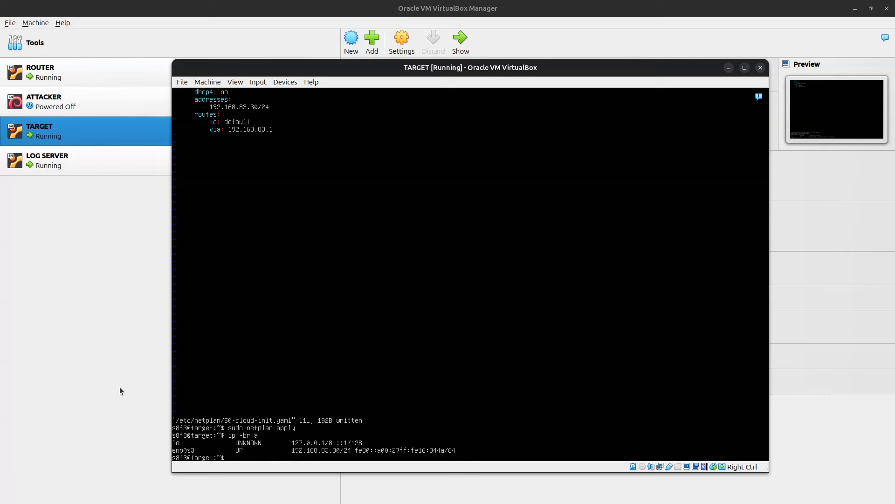
text(ip route)
key(Return)
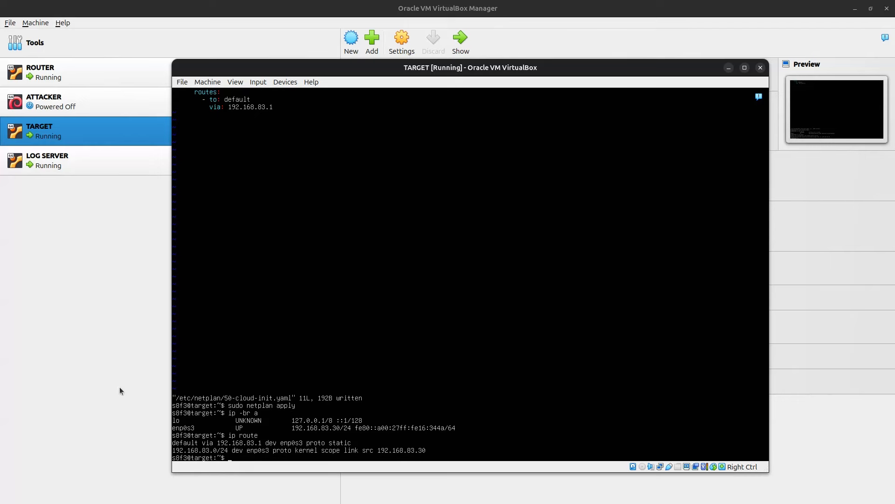
text(ping 192.168.83.1 -c 3)
key(Return)
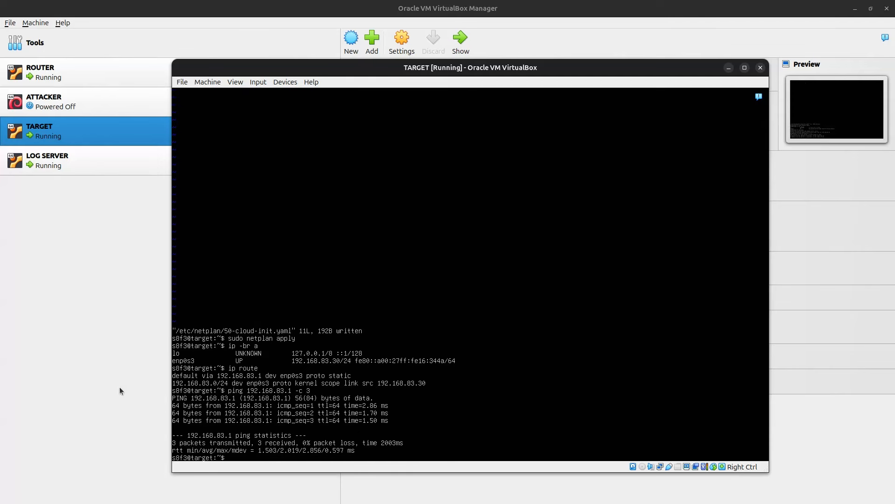
Step: Start the ATTACKER VM, then bring TARGET's console back to the front
click(88, 205)
click(108, 99)
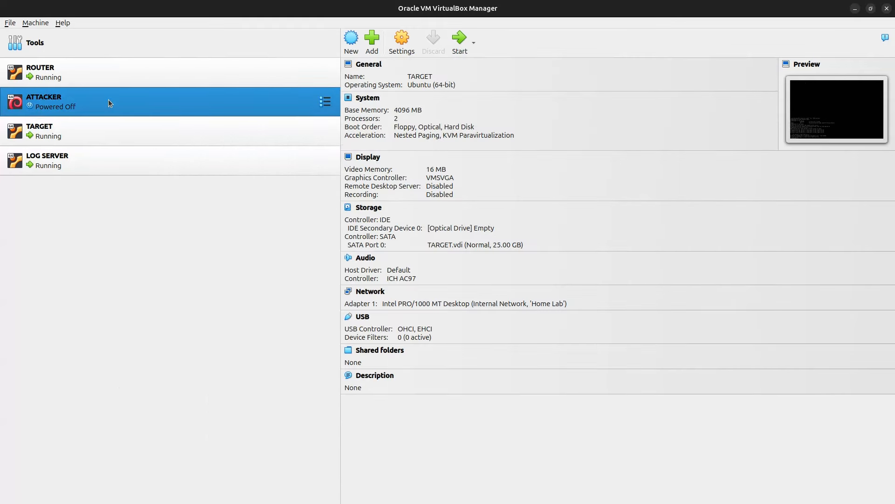
click(458, 43)
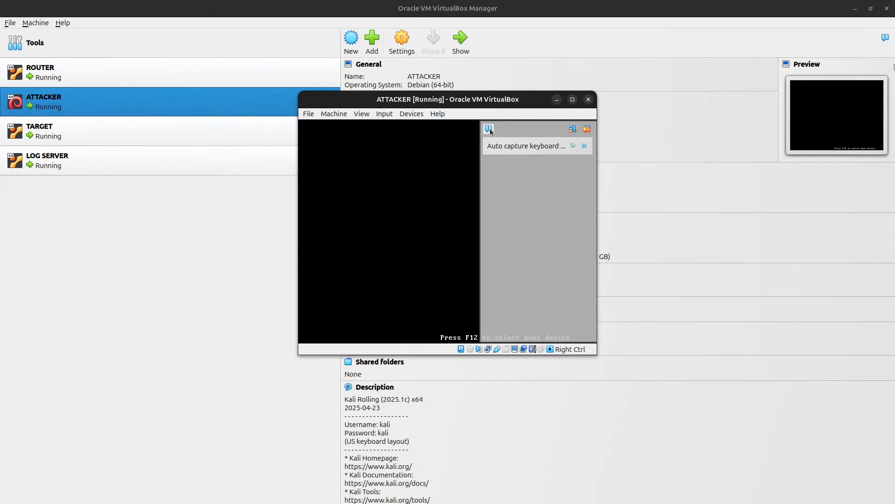
click(489, 128)
click(164, 142)
click(457, 50)
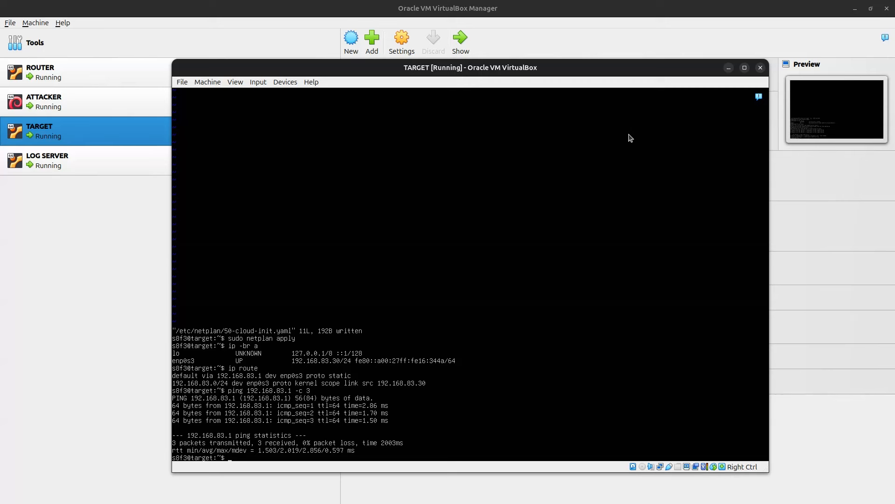
Step: On TARGET, ping 8.8.8.8 and google.com to test internet access and name resolution
text(ping 8.8.8.8 -c 3)
key(Return)
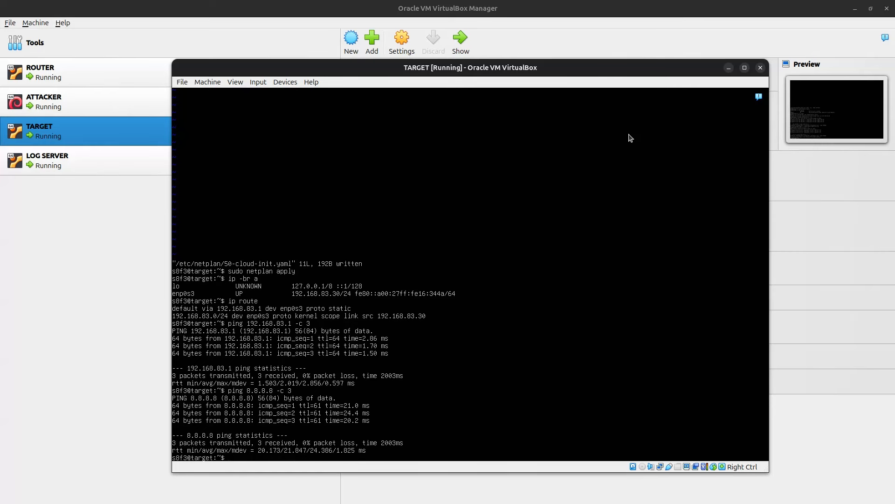
text(ping google.com)
key(Return)
Step: Change the nameserver in /etc/resolv.conf to 8.8.8.8 in vim and save
text(sudop)
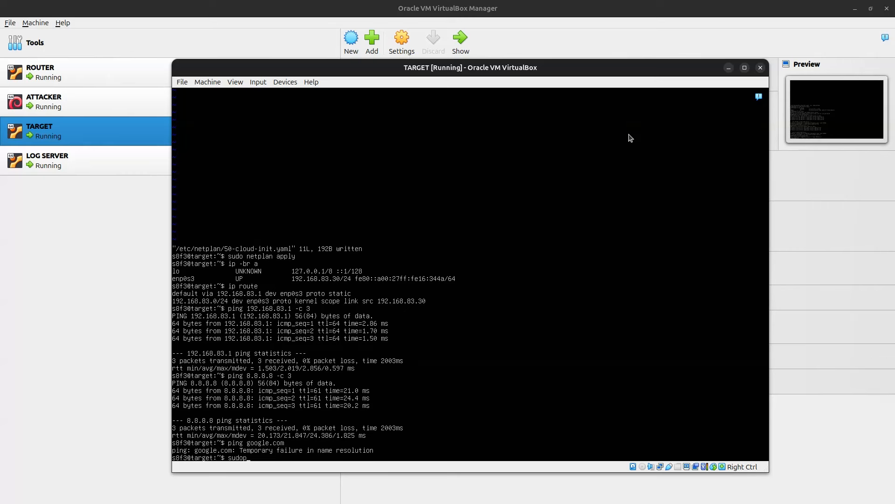
key(BackSpace)
text(vim /etc/resolv.conf)
key(Return)
key(Down)
key(Down)
key(Down)
key(Down)
key(Down)
key(Down)
key(Down)
key(Down)
key(Down)
key(Down)
key(Down)
key(Down)
key(Down)
key(Down)
key(Down)
key(Down)
key(Down)
key(Down)
key(Down)
key(Down)
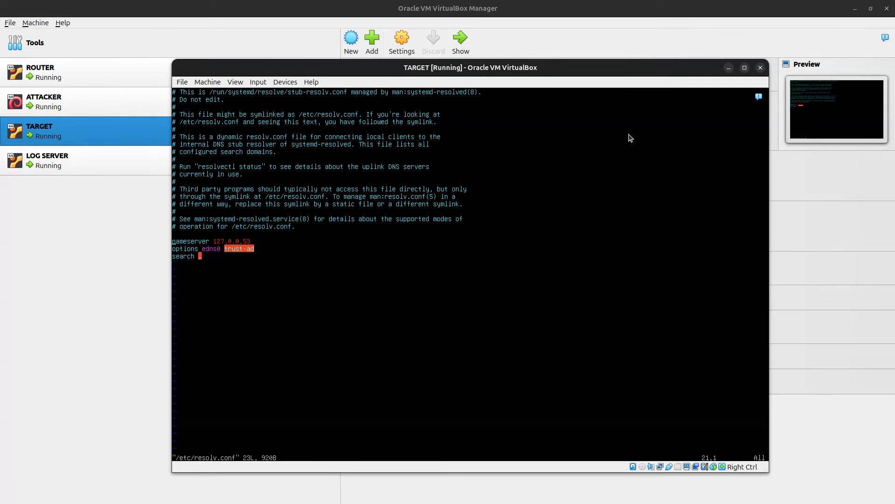
key(i)
key(BackSpace)
key(BackSpace)
key(BackSpace)
key(BackSpace)
key(BackSpace)
key(BackSpace)
key(BackSpace)
key(BackSpace)
key(BackSpace)
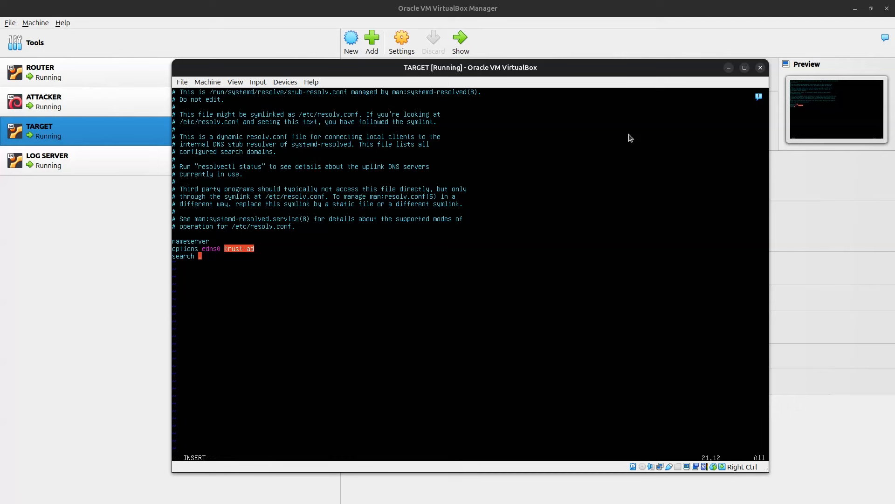
text(8.8.8.8)
key(Escape)
text(:wq)
key(Return)
Step: Ping google.com again to confirm replies, then return to the VirtualBox Manager
text(ping 8.8.8.8 -c 3)
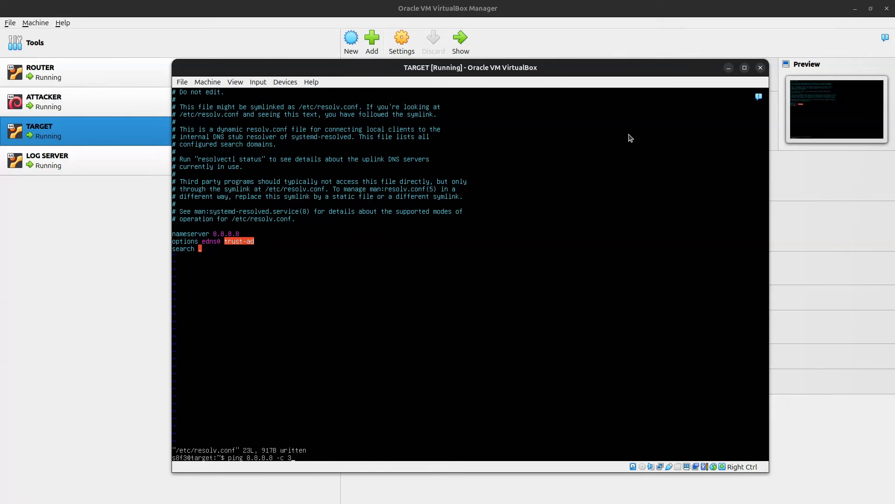
key(Up)
key(Return)
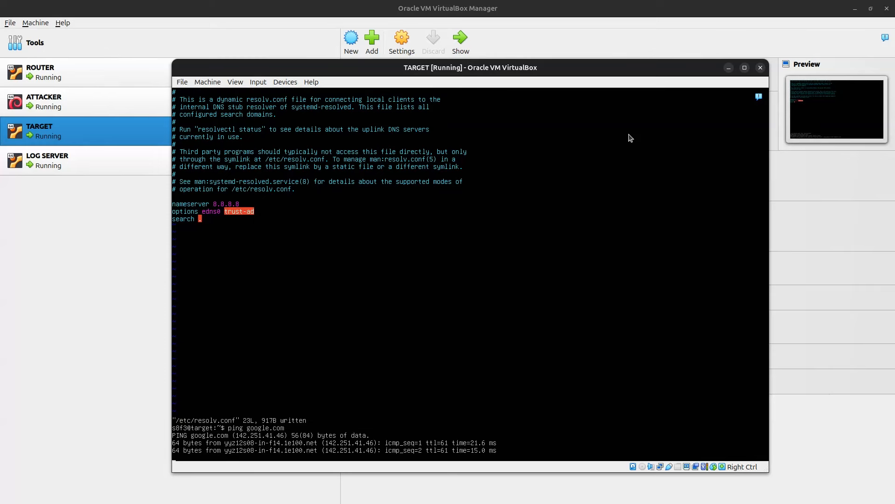
key(ctrl+c)
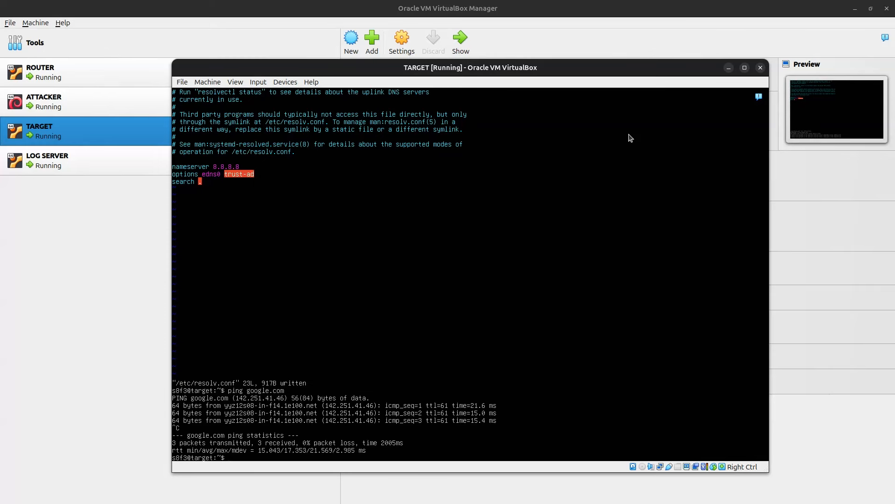
click(66, 198)
Step: Show the ATTACKER machine's window and log into Kali with its username and password
click(137, 104)
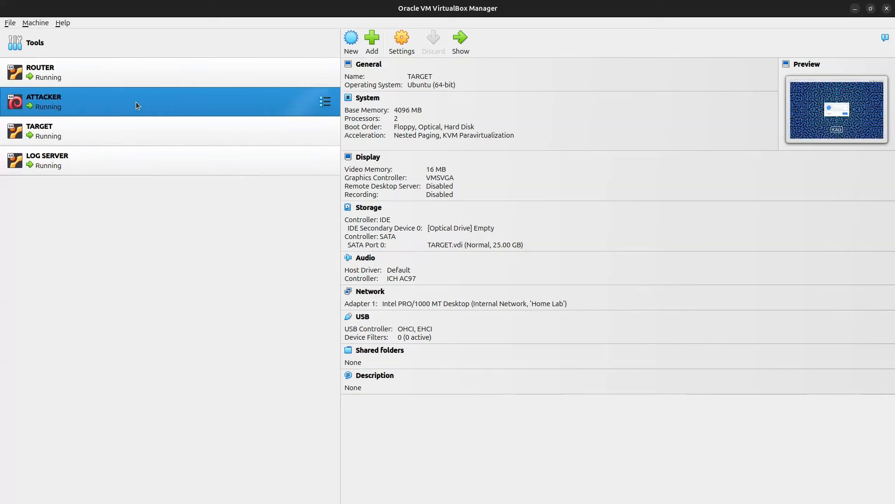
click(461, 43)
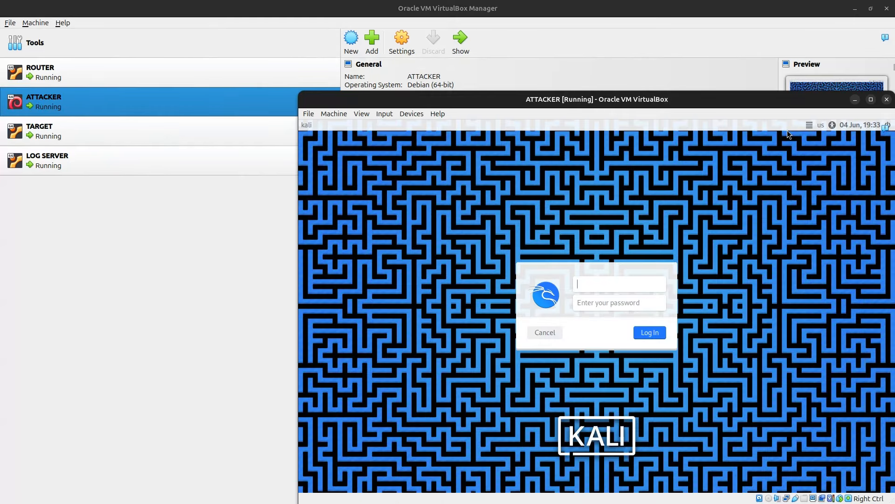
text(s8f3)
key(Tab)
text(********)
key(Return)
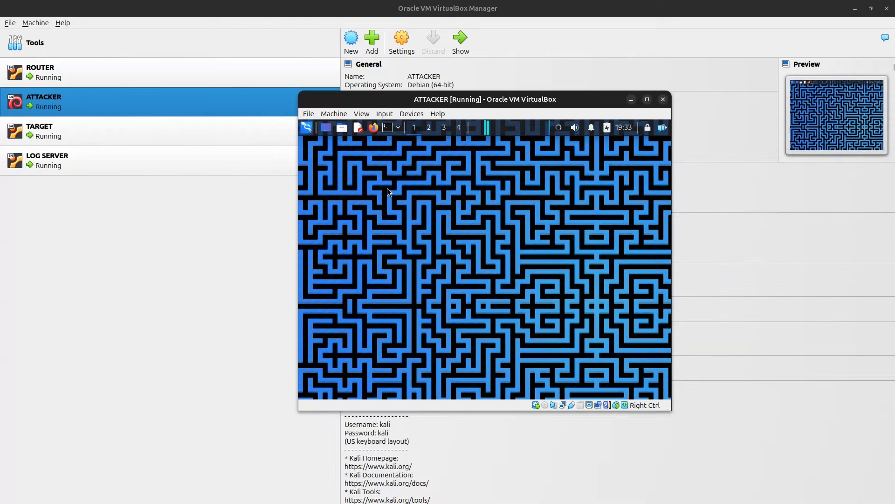
Step: Open a Kali terminal and set its Preferences colour scheme to GreenOnBlack
click(389, 131)
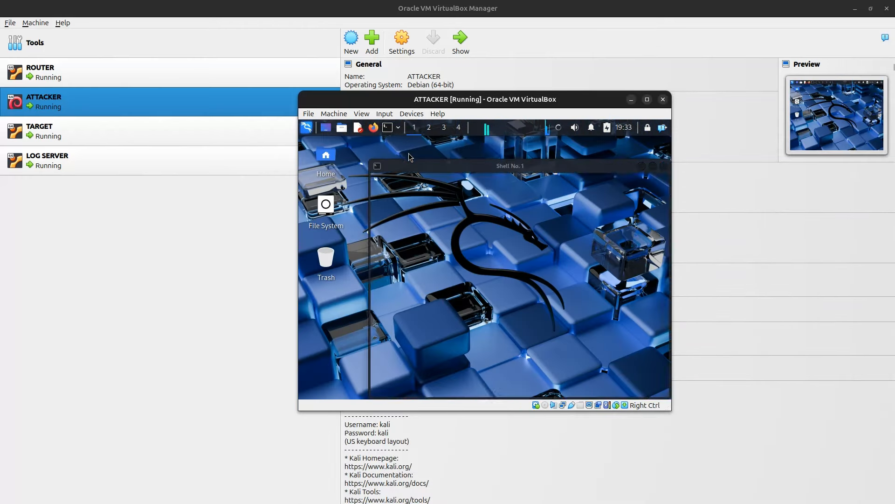
right_click(460, 248)
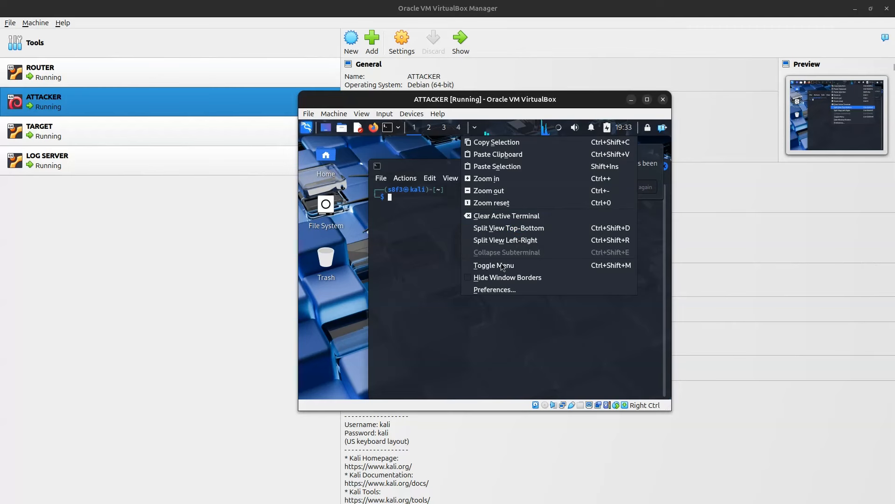
click(488, 291)
scroll(496, 301, down, 5)
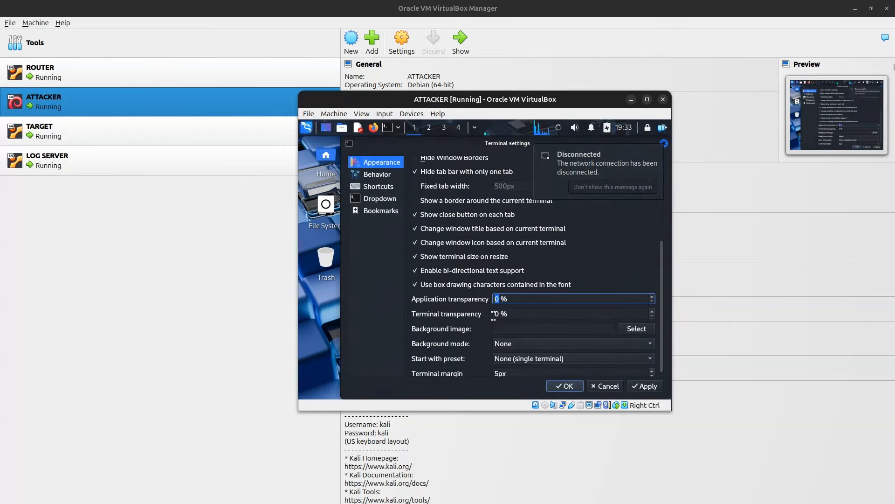
click(573, 389)
right_click(445, 266)
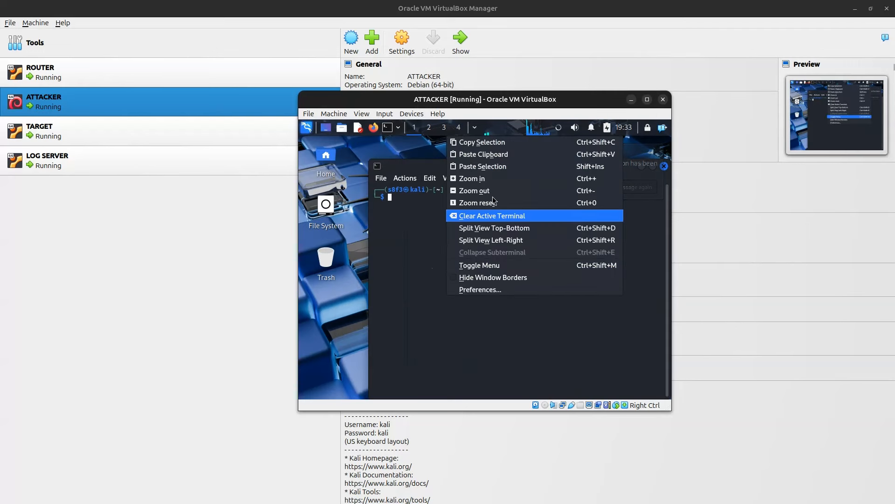
click(501, 289)
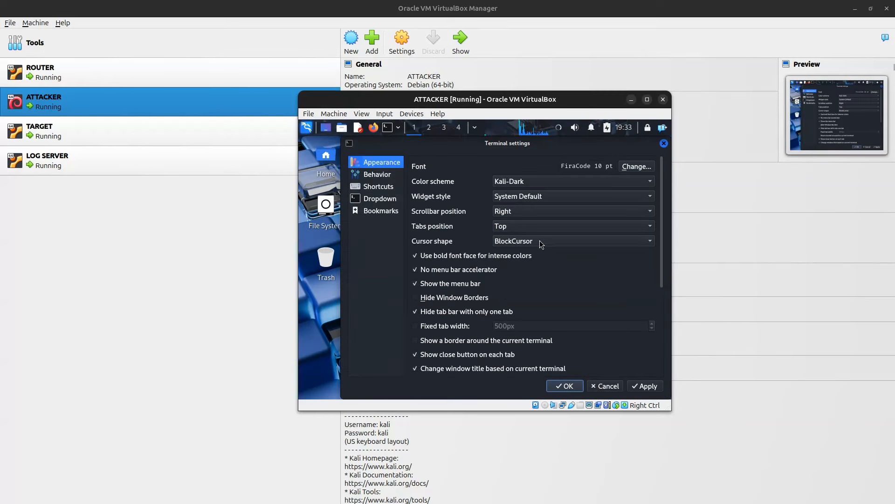
click(547, 183)
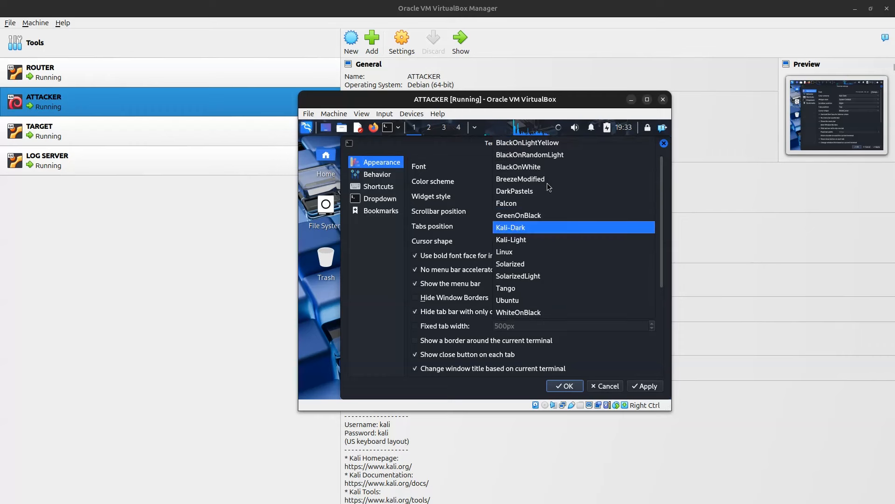
click(564, 218)
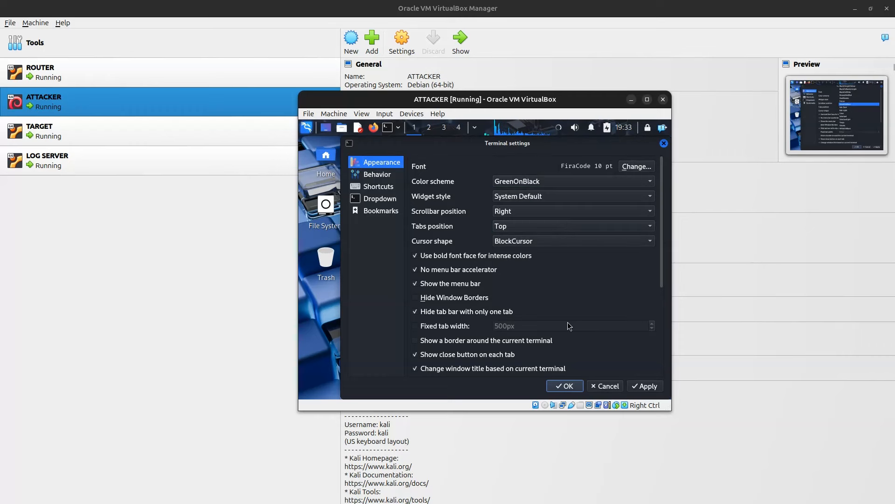
click(568, 387)
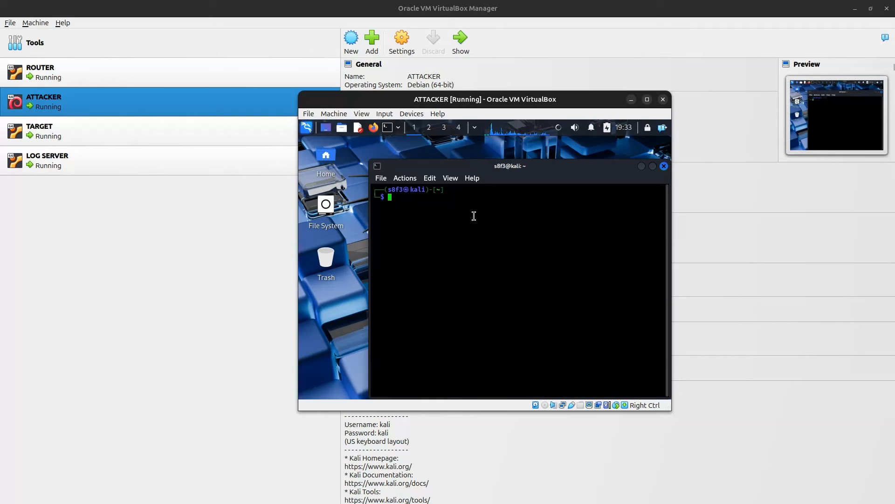
Step: Open /etc/network/interfaces with sudo vim and change 'auto lo' to 'auto eth0'
text(sudo vim /etc/network)
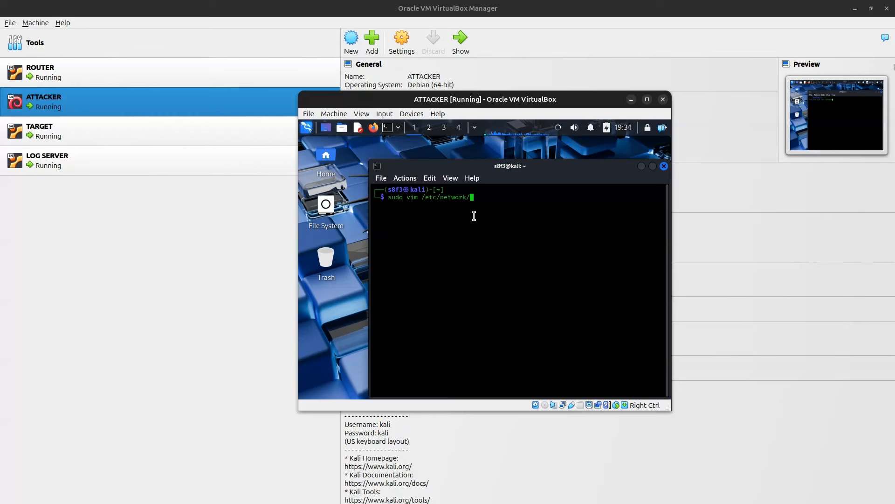
text(/interfaces)
key(Return)
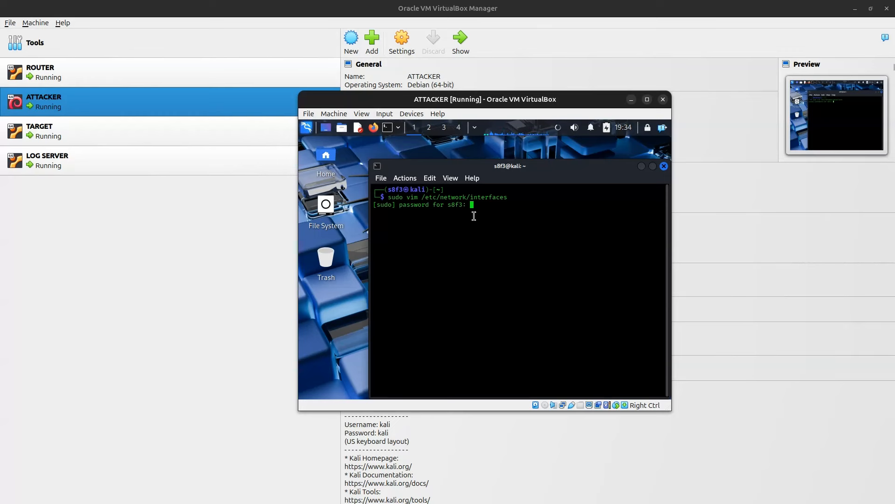
key(Return)
key(Down)
key(Down)
key(Down)
key(Down)
key(Down)
key(Right)
key(Right)
key(Right)
key(Right)
key(Right)
key(Right)
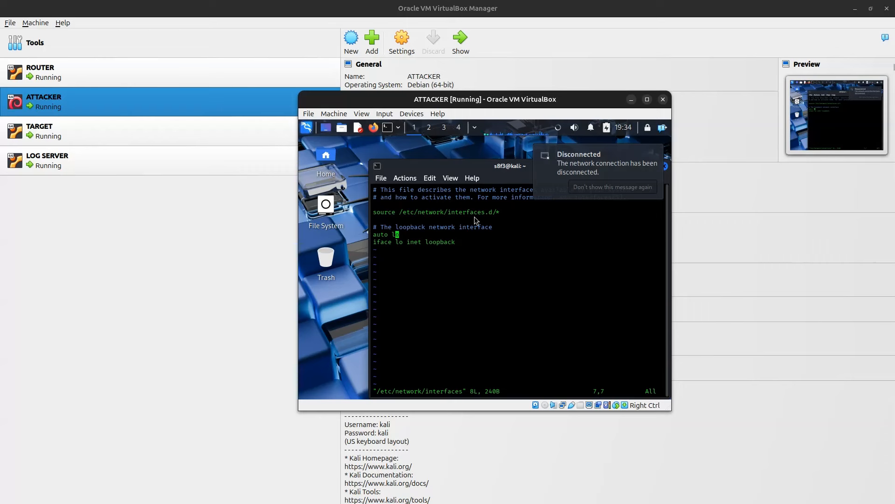
key(a)
key(BackSpace)
key(BackSpace)
text(eth)
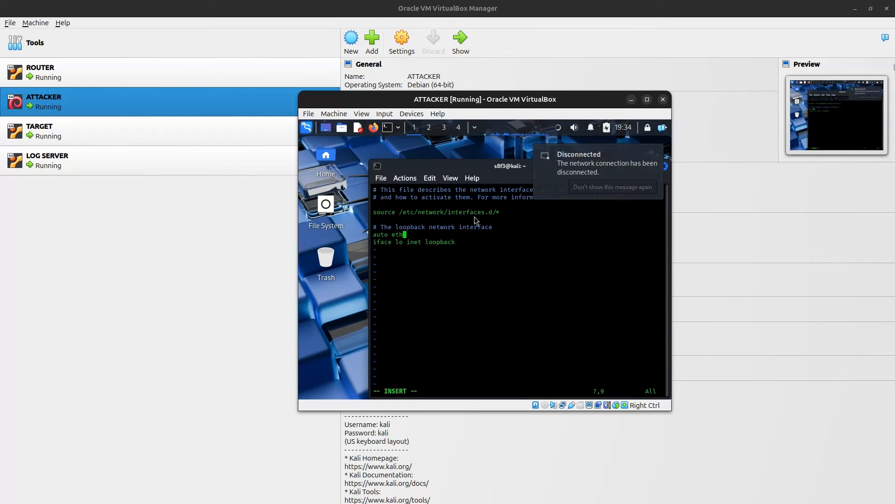
text(o)
key(BackSpace)
text(0)
Step: Replace the loopback iface line with 'iface eth0 inet static'
key(Down)
key(Right)
key(Right)
key(Right)
key(Right)
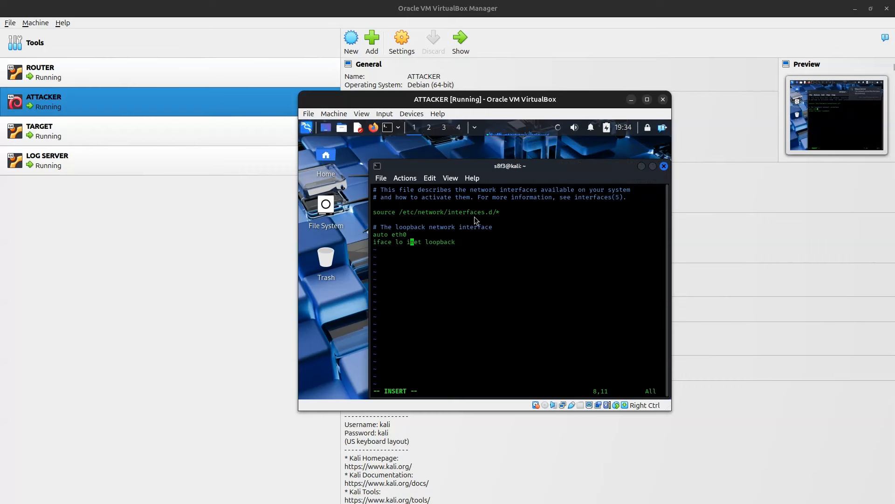
key(Right)
key(Right)
key(Right)
key(Right)
key(Right)
key(Right)
key(Right)
key(Right)
key(Right)
key(BackSpace)
key(BackSpace)
key(BackSpace)
key(BackSpace)
key(BackSpace)
key(BackSpace)
key(BackSpace)
key(BackSpace)
key(BackSpace)
key(BackSpace)
key(BackSpace)
key(BackSpace)
key(BackSpace)
key(BackSpace)
key(BackSpace)
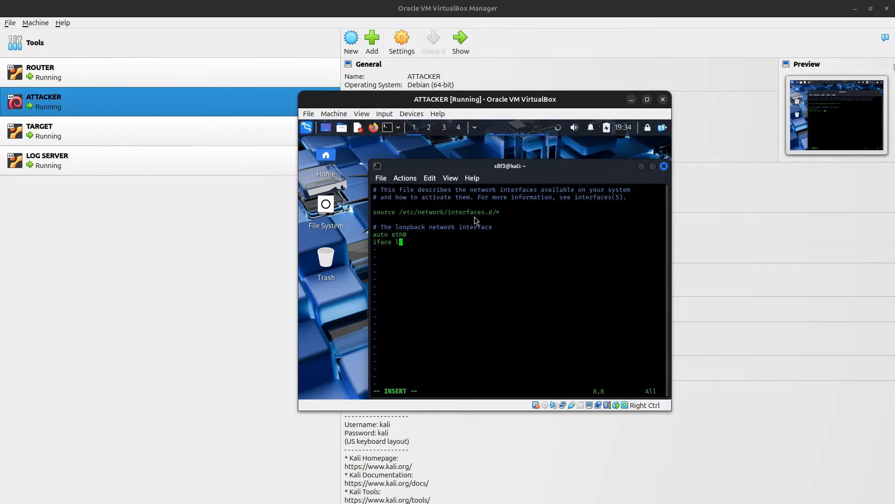
key(BackSpace)
text(eth0 inet static)
Step: Add address 192.168.83.10, netmask 255.255.255.0, gateway 192.168.83.1 lines and save the file
key(Return)
text(address 192.168.)
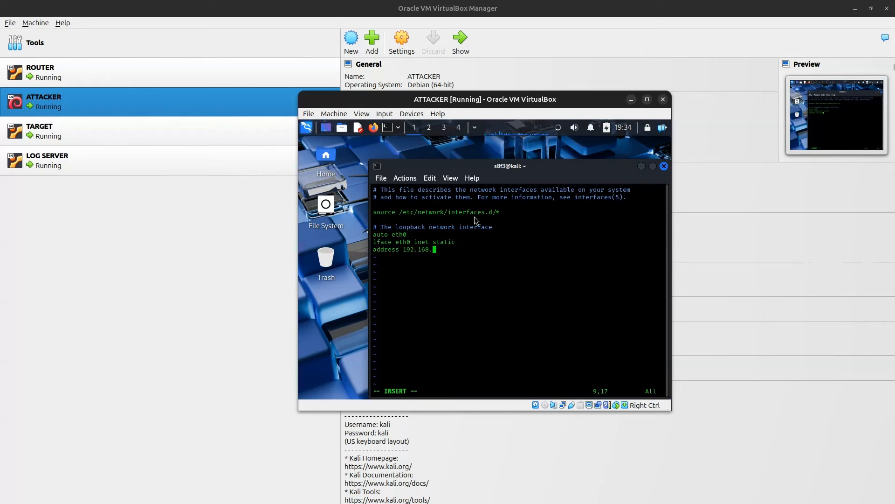
text(83.10)
key(Return)
text(netmask 255.255.255.0)
key(Return)
text(gat)
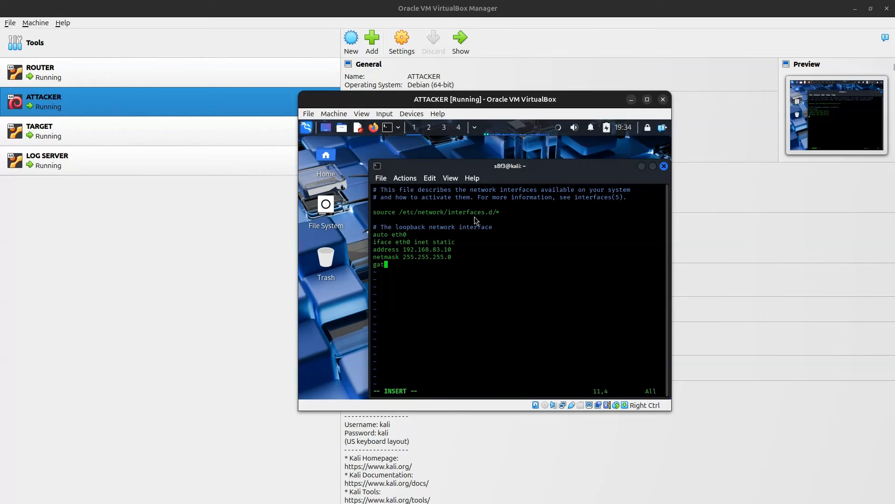
text(eway 192.168.83.1)
key(Escape)
text(:wq)
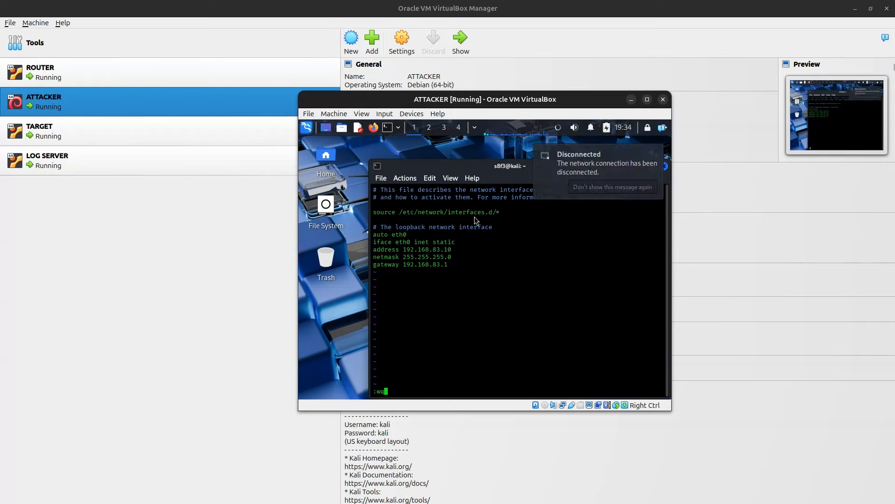
key(Return)
text(ip -br a)
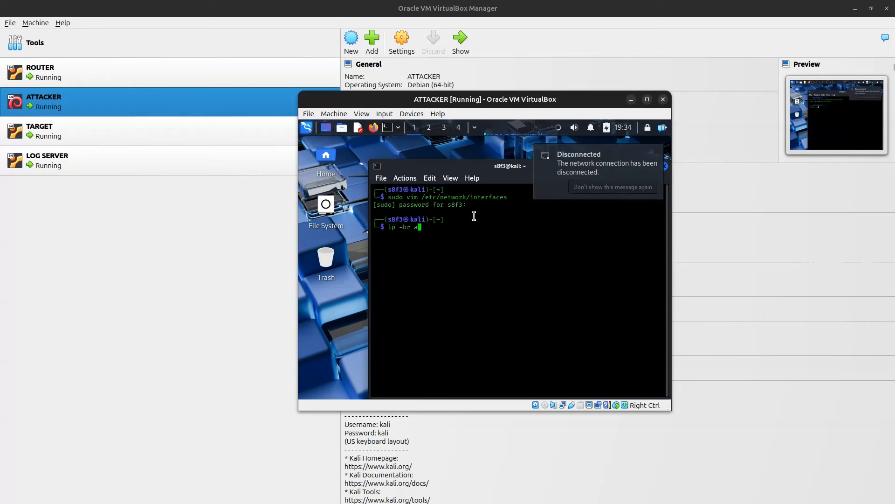
Step: Restart the networking service, then check eth0's address with ip -br a and the routing table
key(Return)
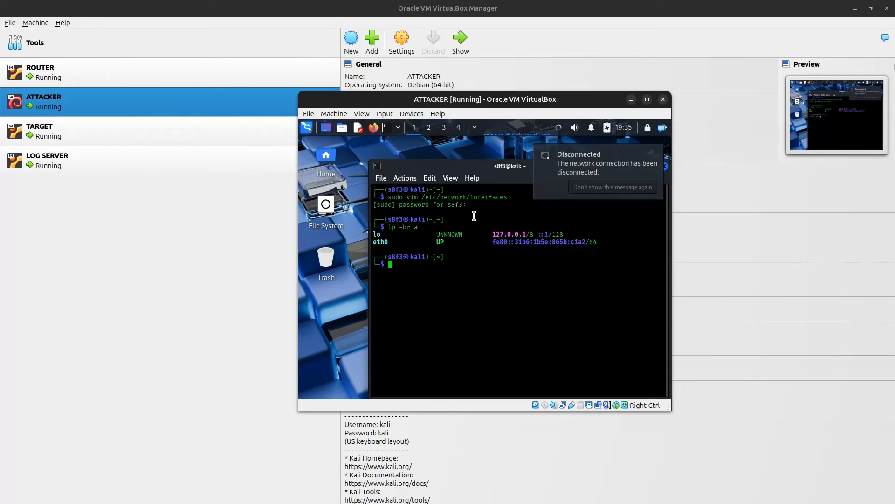
text(sudo sys)
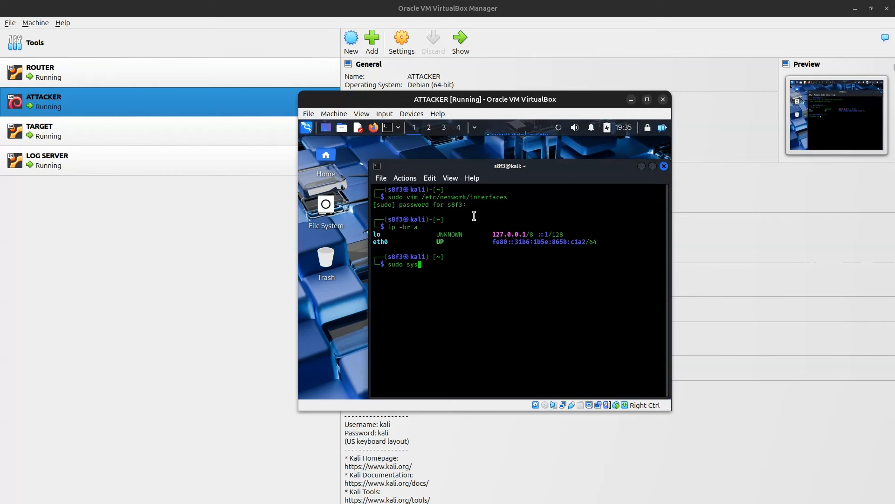
text(temctl restart networko)
key(BackSpace)
key(BackSpace)
key(BackSpace)
text(rking)
key(Return)
text(ip -br a)
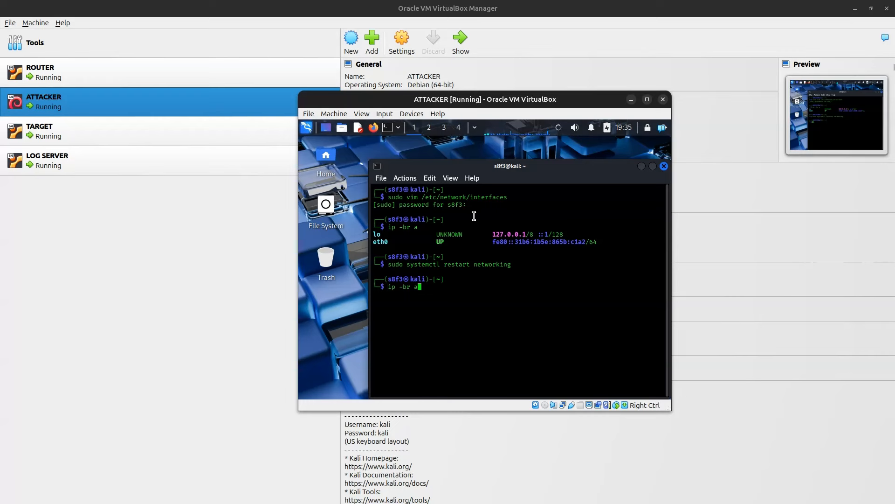
key(Return)
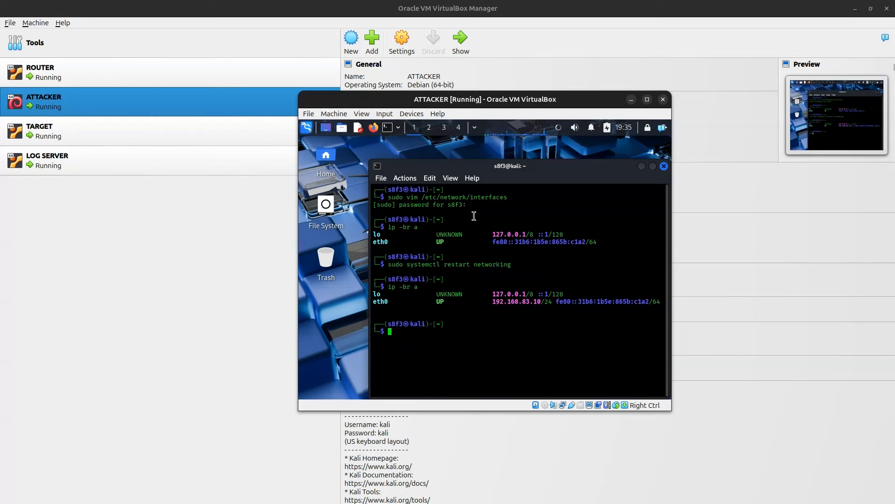
text(ping)
key(BackSpace)
key(BackSpace)
key(BackSpace)
key(BackSpace)
key(BackSpace)
text(ip route)
key(Return)
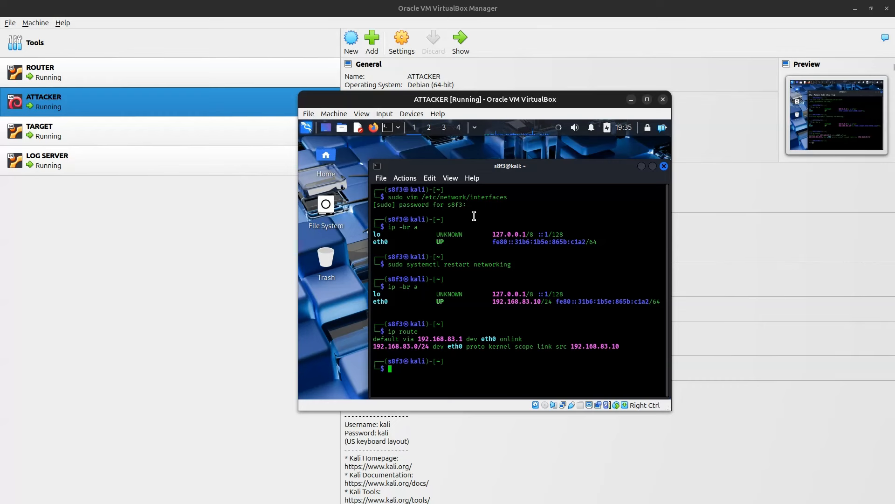
Step: Ping the gateway 192.168.83.1 and the target 192.168.83.30 three times each
text(ping 192.168.83.1 -c 3)
key(Return)
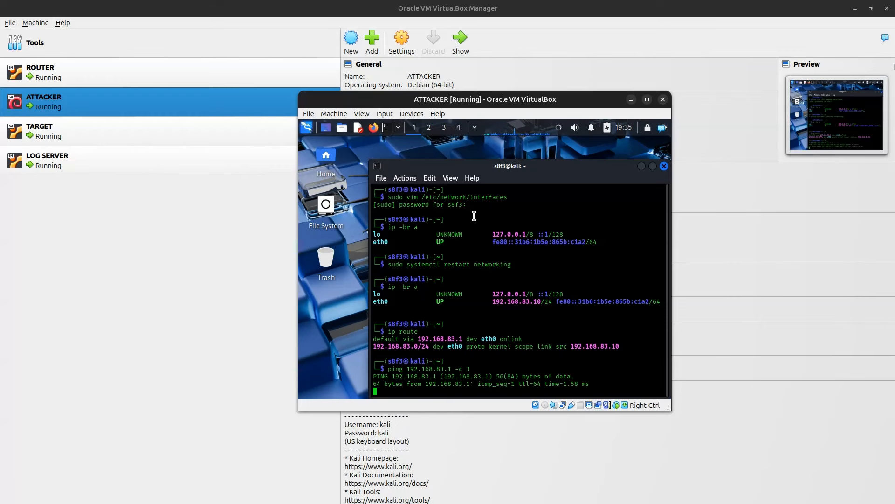
key(Up)
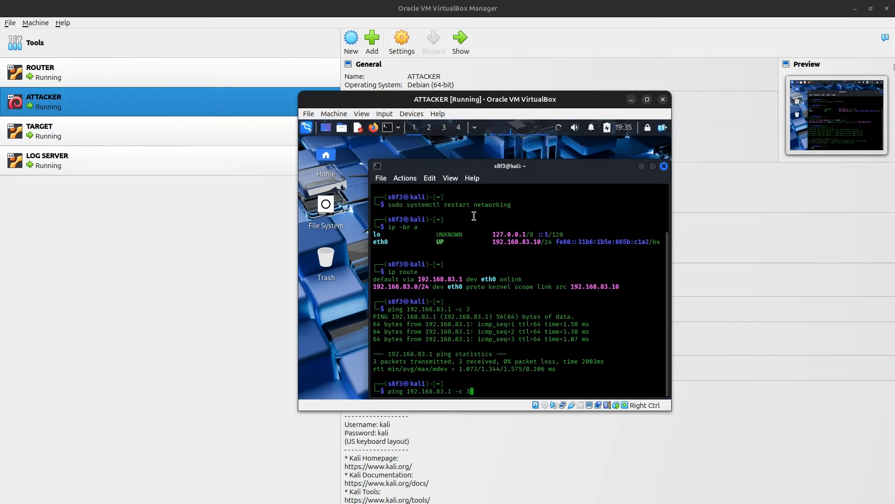
key(Left)
key(Left)
key(Left)
key(Left)
key(Left)
key(BackSpace)
text(30)
key(Return)
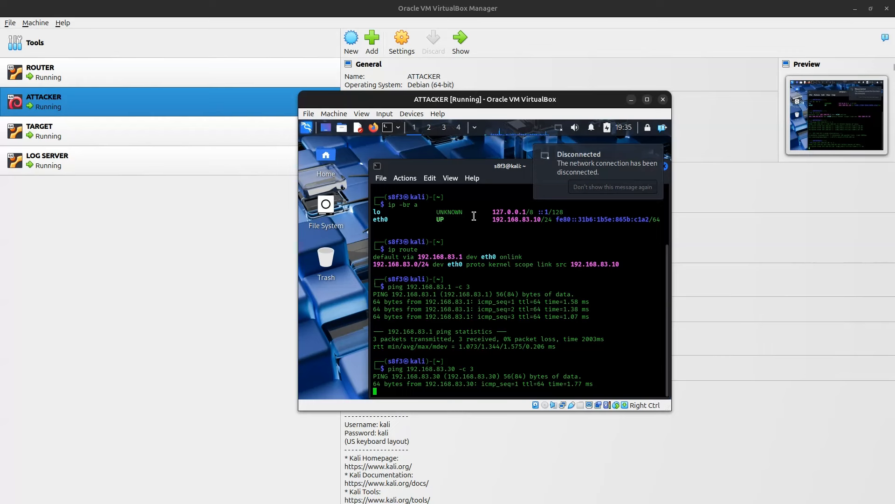
Step: Ping 8.8.8.8 three times to test internet access, then list the routes again
key(Up)
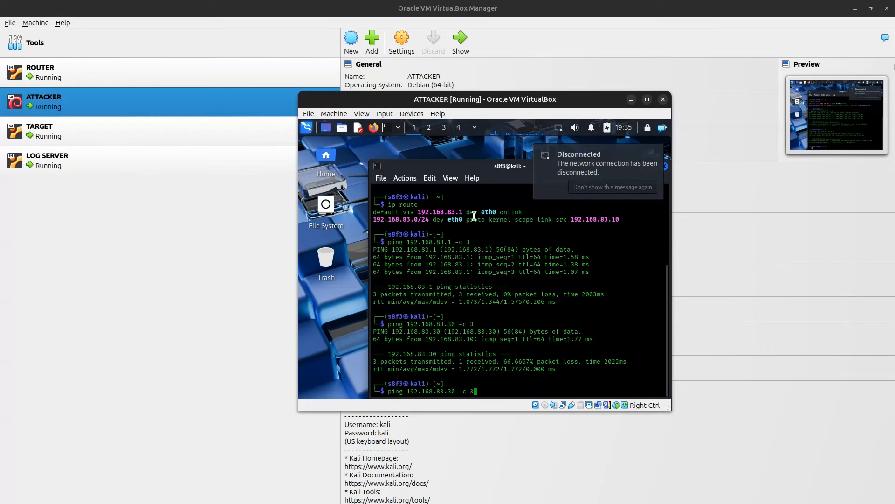
key(Down)
text(ping 8.8.8.8 -c 3)
key(Return)
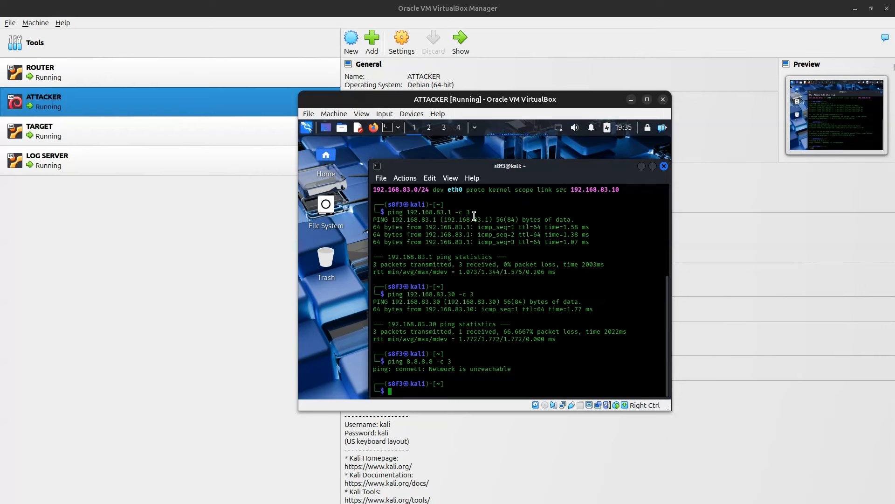
key(Up)
key(Up)
key(Up)
key(Up)
key(Return)
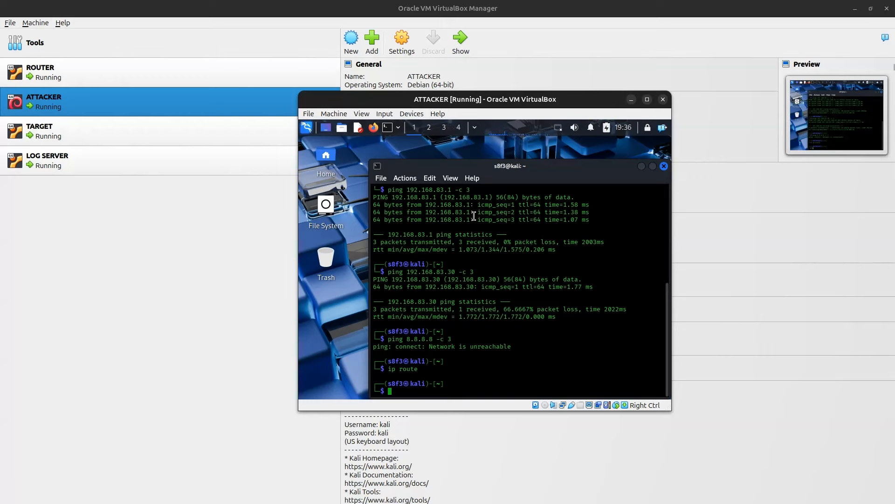
Step: Add a default route via 192.168.83.1 on the ATTACKER VM
text(sudo ip route add default via 192.168.83.1)
key(Return)
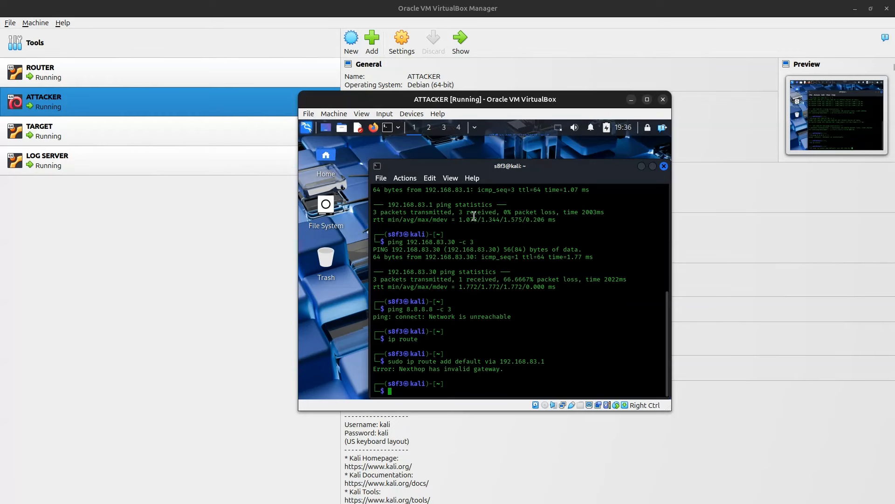
Step: Check the routing table, restart the networking service, and list the routes again
key(Up)
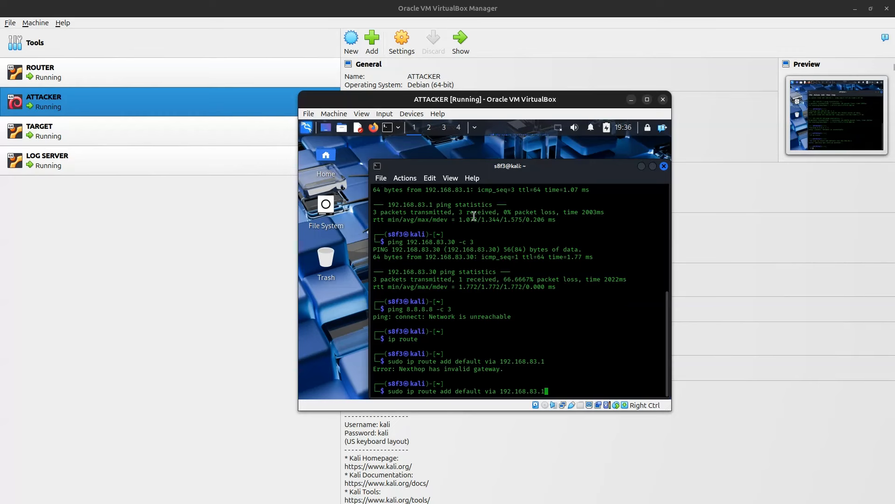
key(Left)
key(Left)
key(Left)
key(Left)
key(Left)
key(Left)
key(Left)
key(Left)
key(Left)
key(Left)
key(Left)
key(Left)
key(Left)
key(Up)
key(Up)
key(Up)
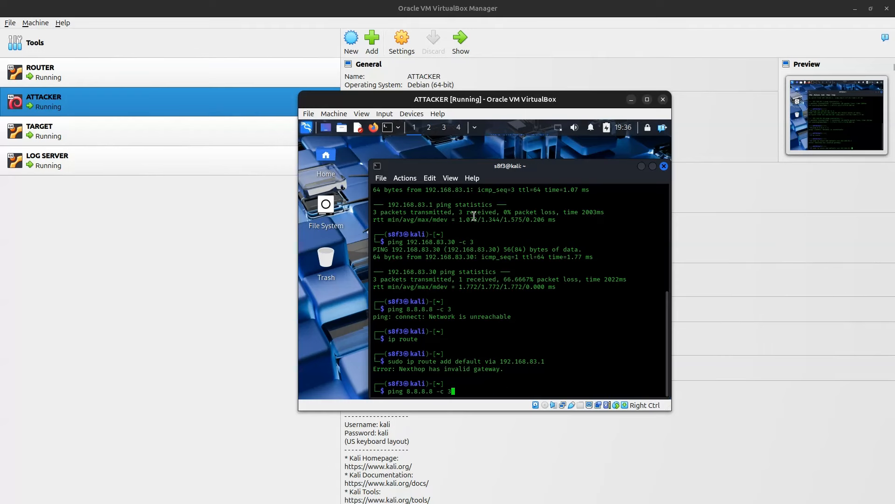
key(Down)
key(Down)
key(Return)
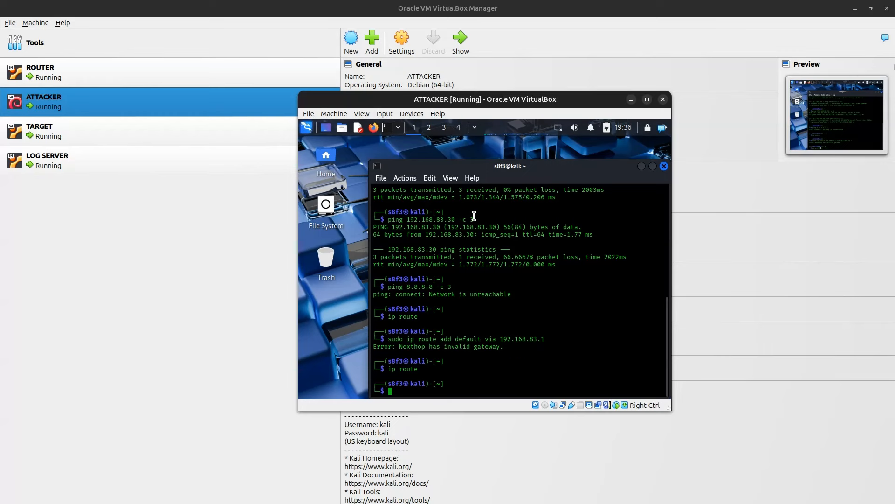
key(Up)
key(Up)
key(Up)
key(Up)
key(Up)
key(ctrl+u)
text(ip -br a)
key(Up)
key(Return)
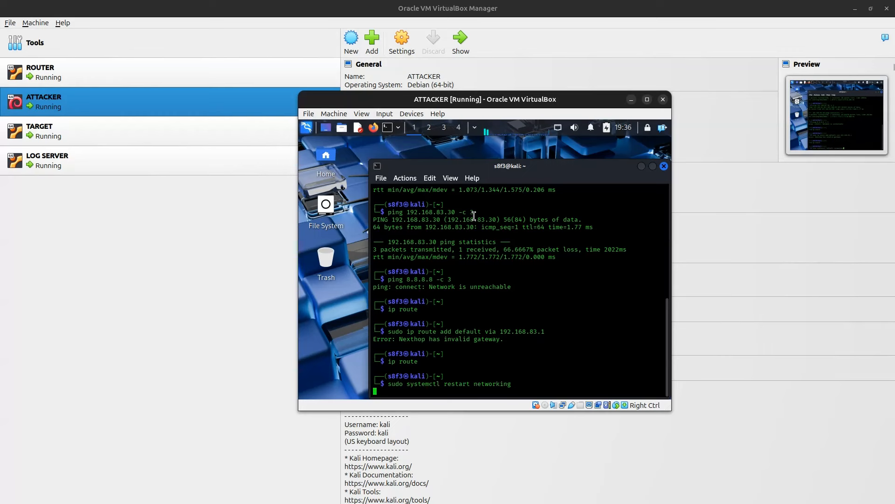
key(Up)
key(Up)
key(Return)
Step: Ping 8.8.8.8 and google.com three times each to confirm internet access
key(Up)
key(Up)
key(Up)
key(Up)
key(Up)
key(Up)
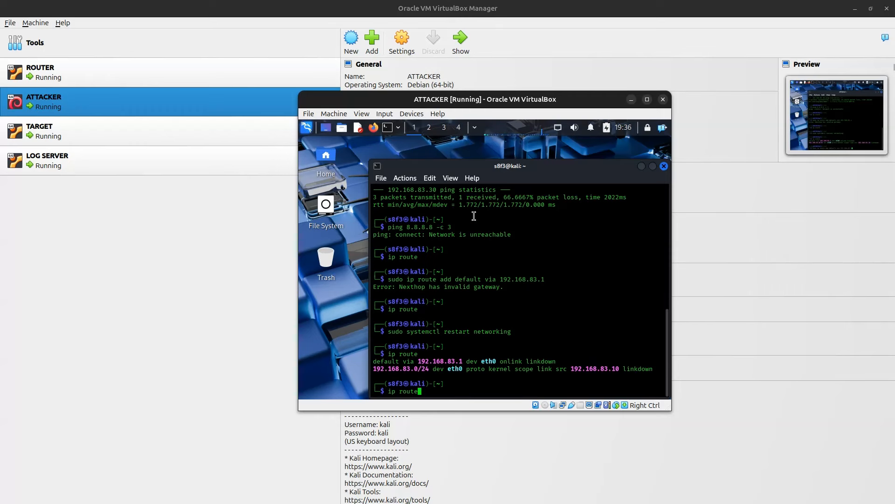
key(Return)
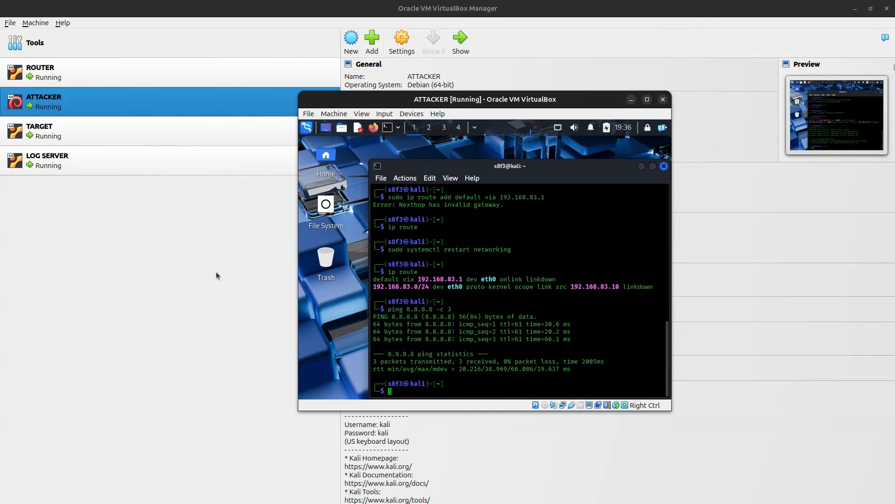
text(ping google.com -c 3)
key(Return)
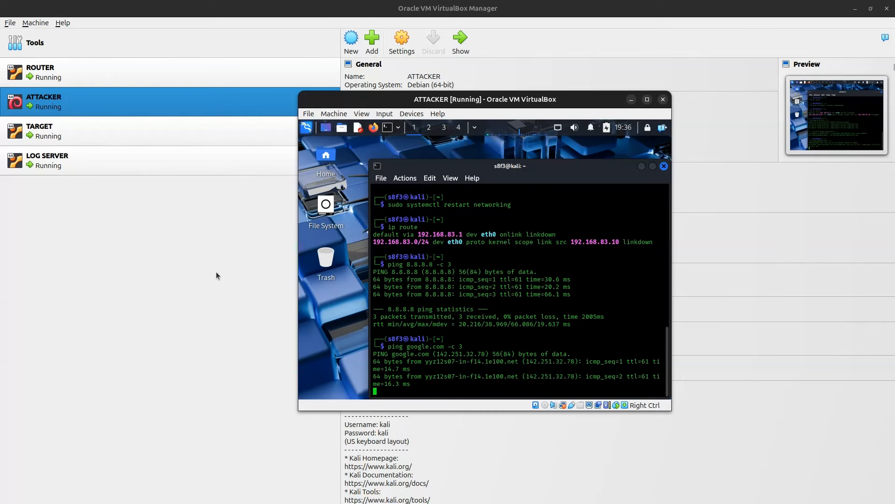
Step: Bring up the LOG SERVER VM's window from the VirtualBox Manager
click(194, 249)
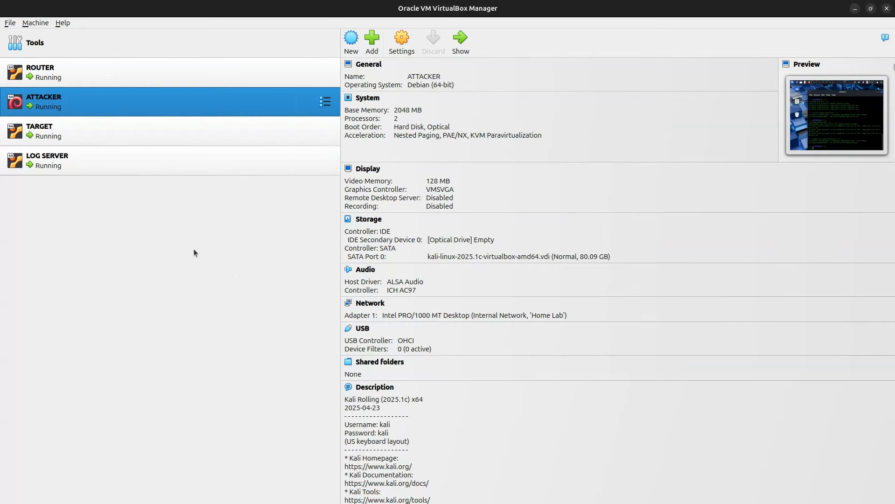
click(153, 138)
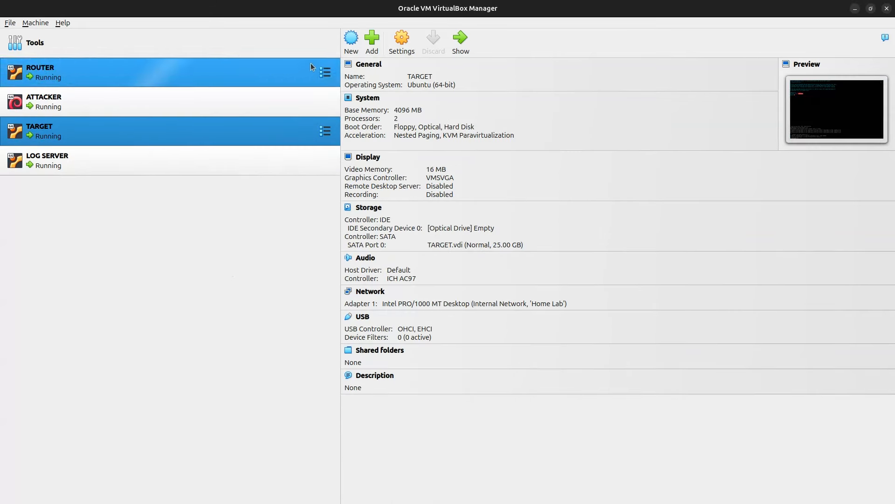
click(454, 47)
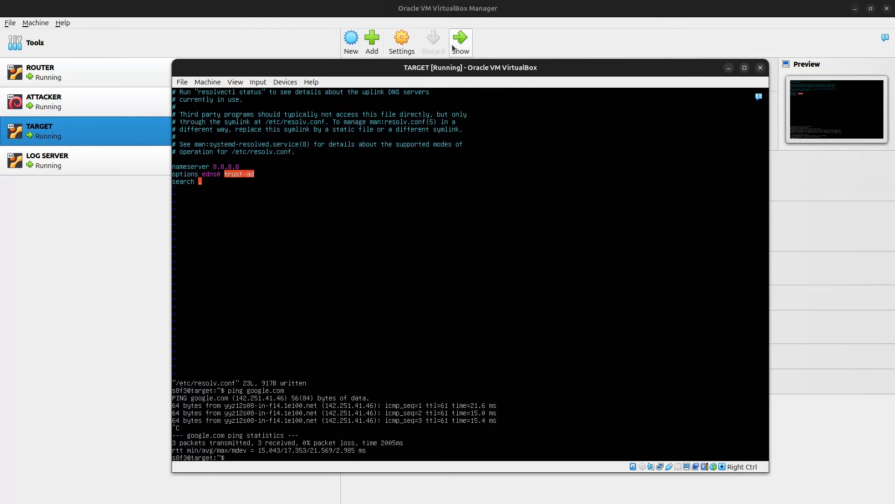
click(108, 296)
click(108, 97)
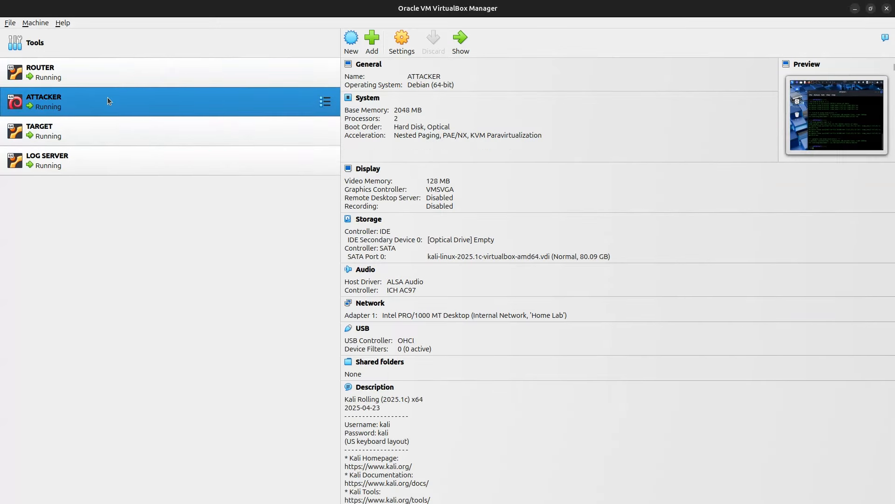
click(106, 164)
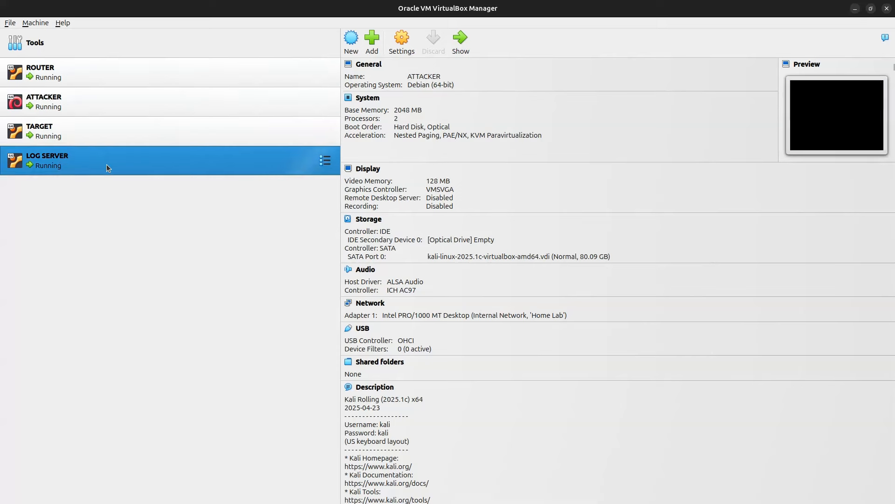
click(472, 46)
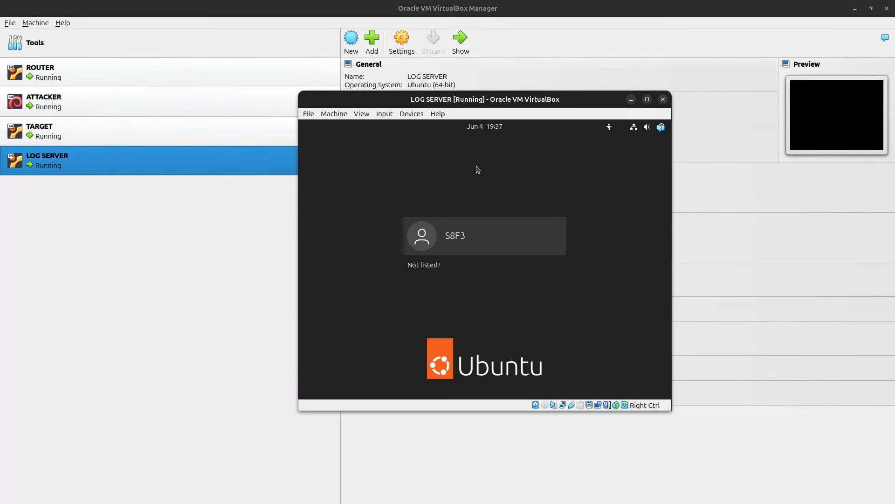
Step: Choose the user account and sign in with its password
click(480, 241)
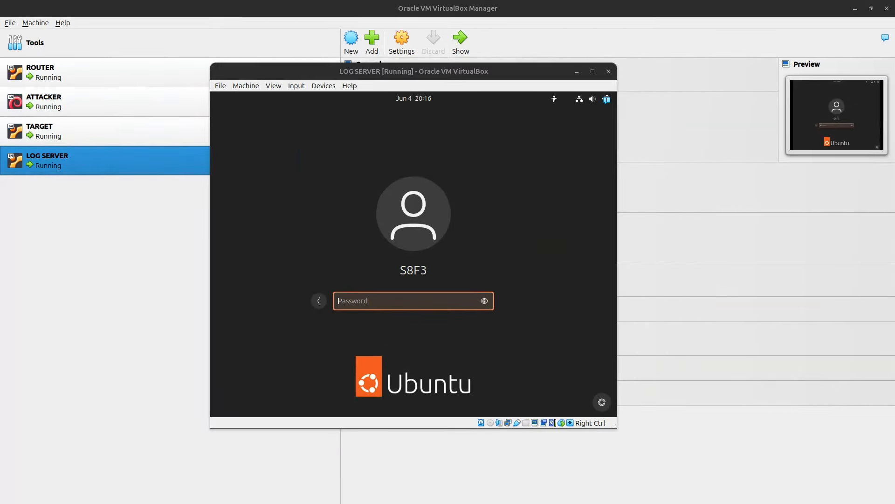
click(377, 297)
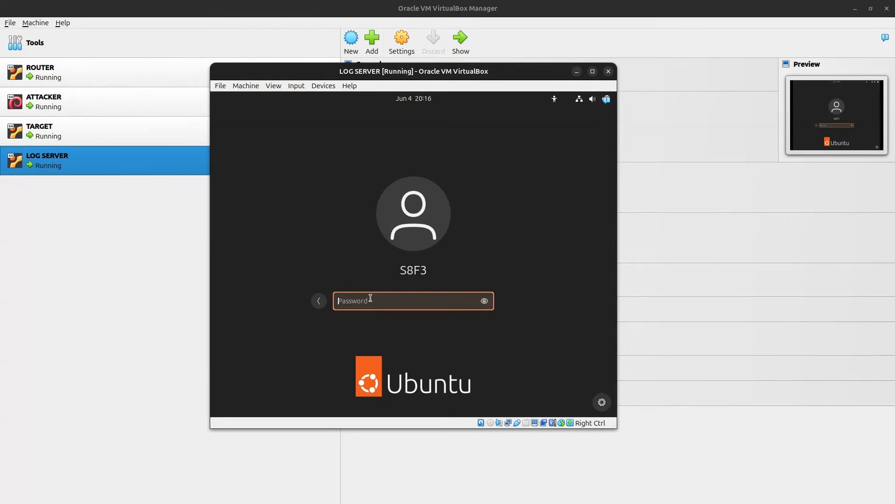
text(***********)
key(Return)
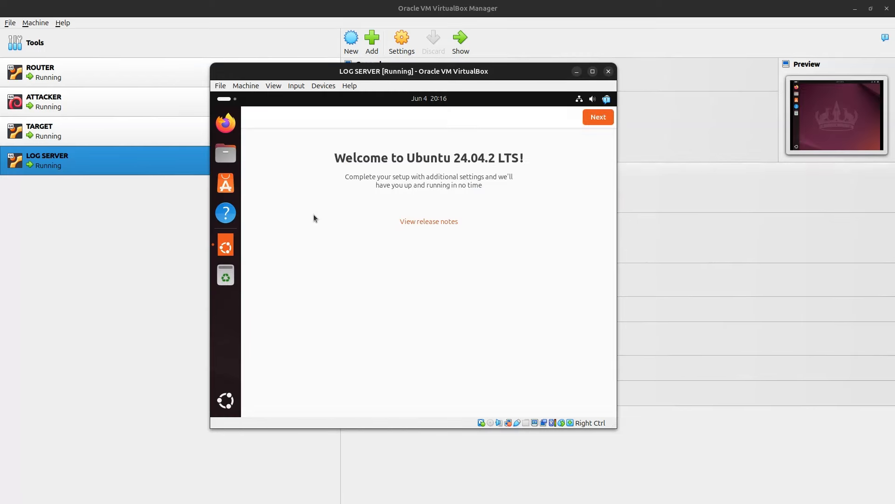
Step: Complete the welcome wizard without Ubuntu Pro, then launch Terminal from the app list
click(592, 119)
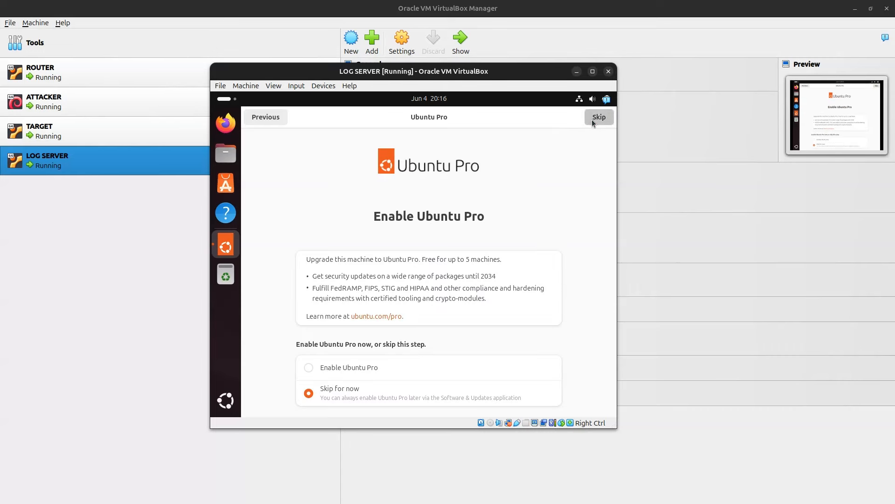
click(592, 119)
click(592, 120)
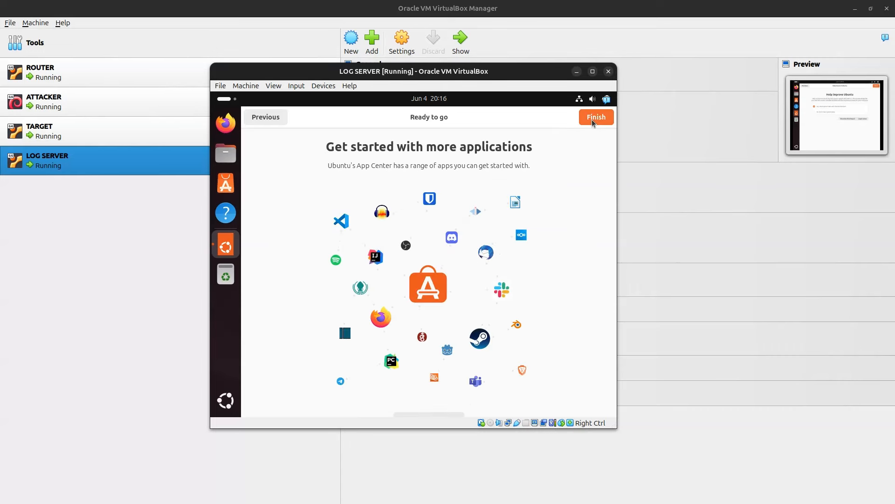
click(592, 120)
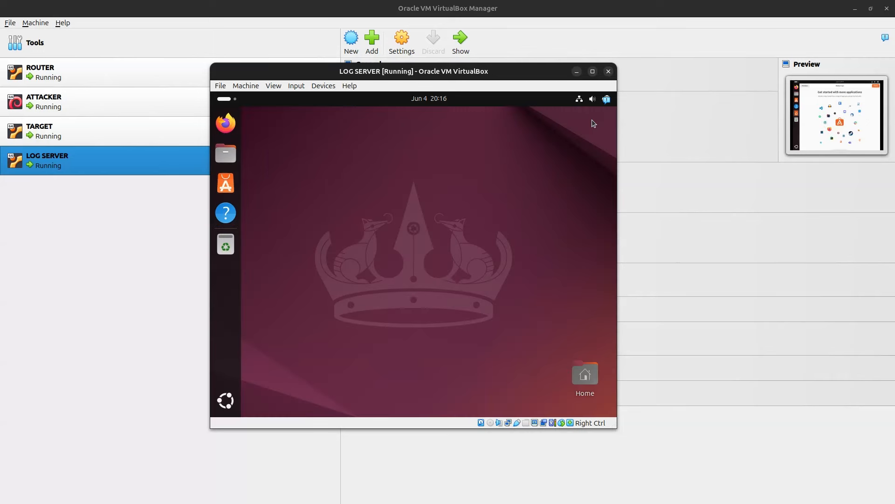
click(226, 400)
click(490, 236)
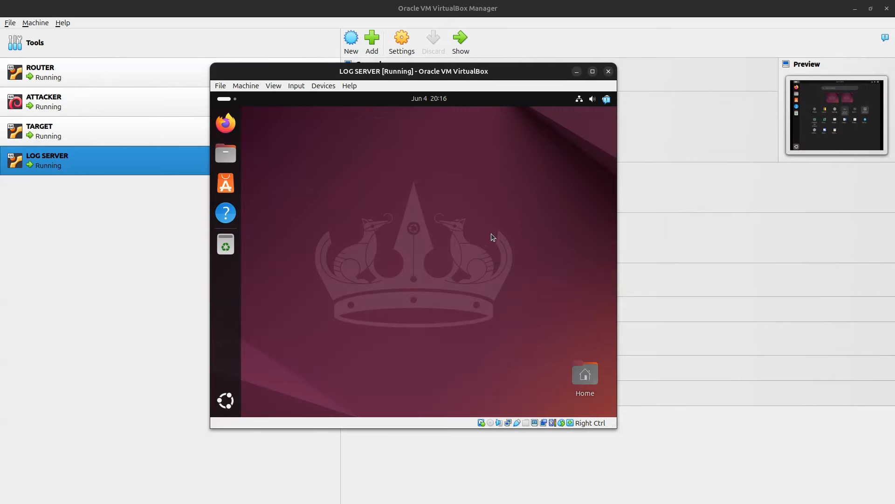
Step: List the network interfaces with ip -br a and check whether vim exists
text(ip -br as)
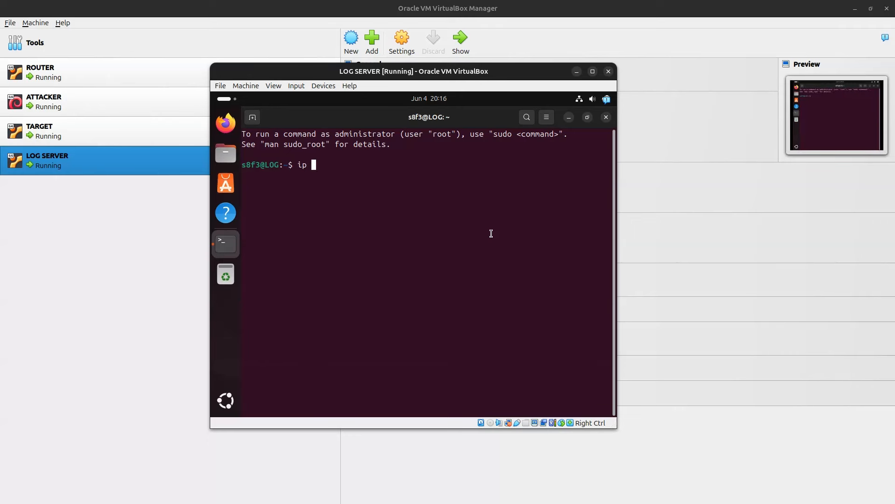
key(Return)
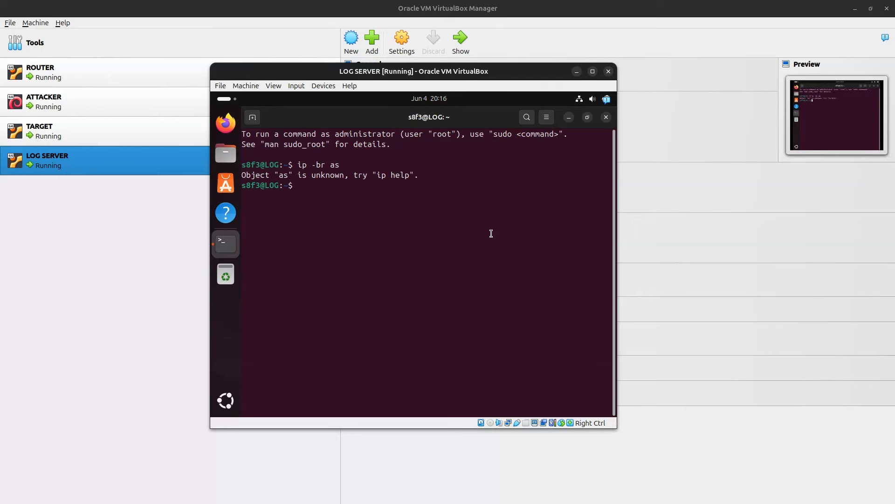
key(Up)
key(BackSpace)
key(Return)
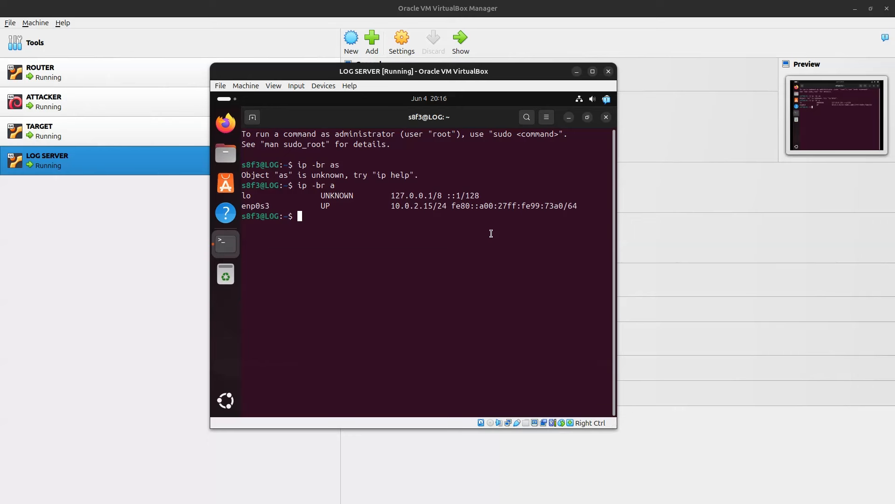
text(vim)
key(Return)
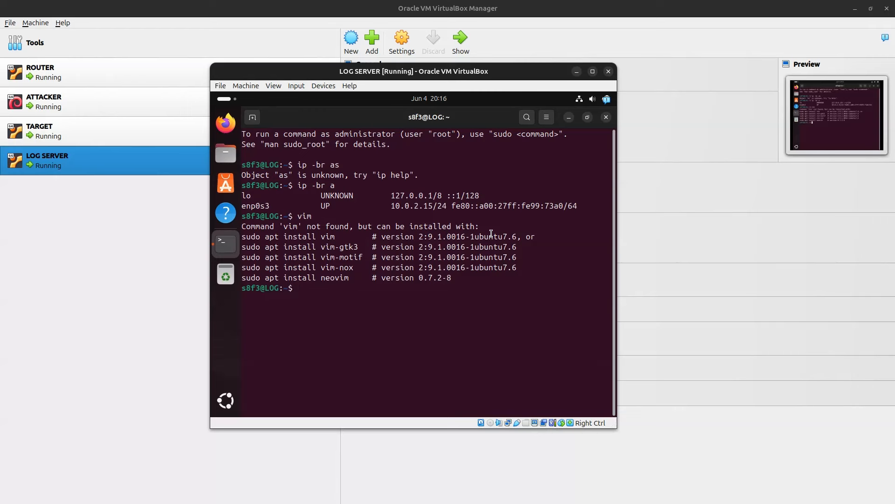
Step: Run sudo apt update, then sudo apt upgrade -y to upgrade all packages
text(sudo apt update)
key(Return)
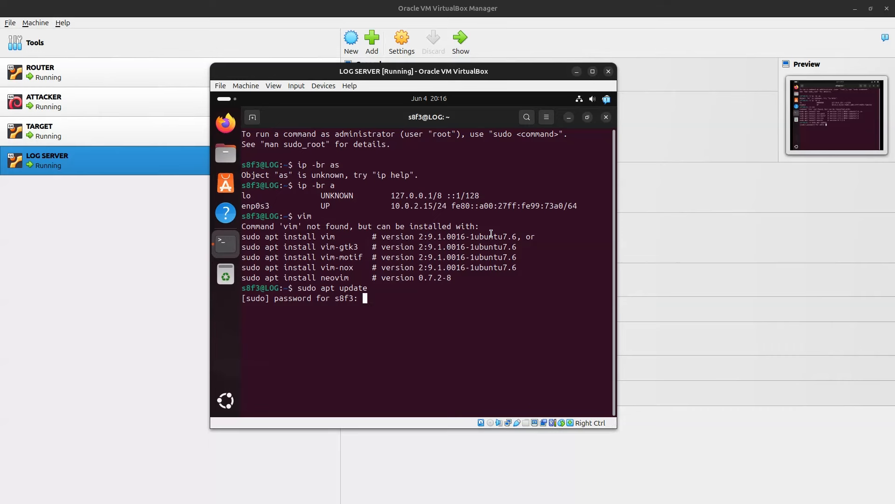
key(Return)
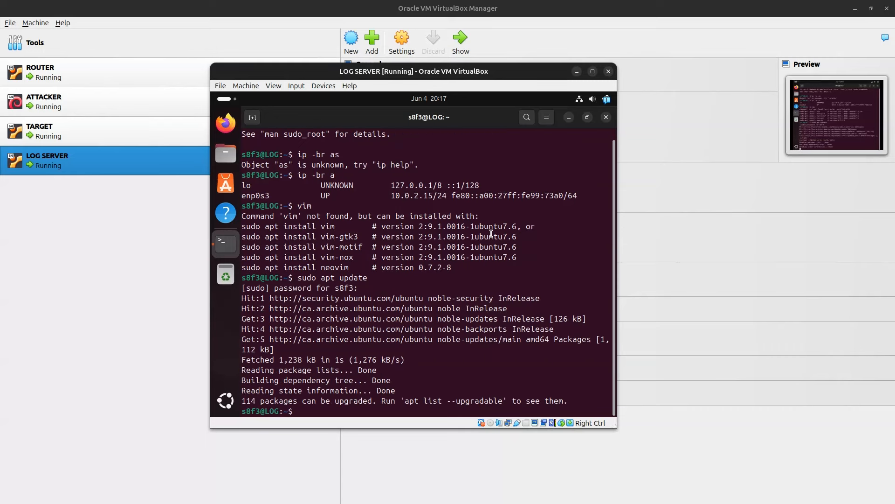
key(Up)
key(BackSpace)
key(BackSpace)
key(BackSpace)
key(BackSpace)
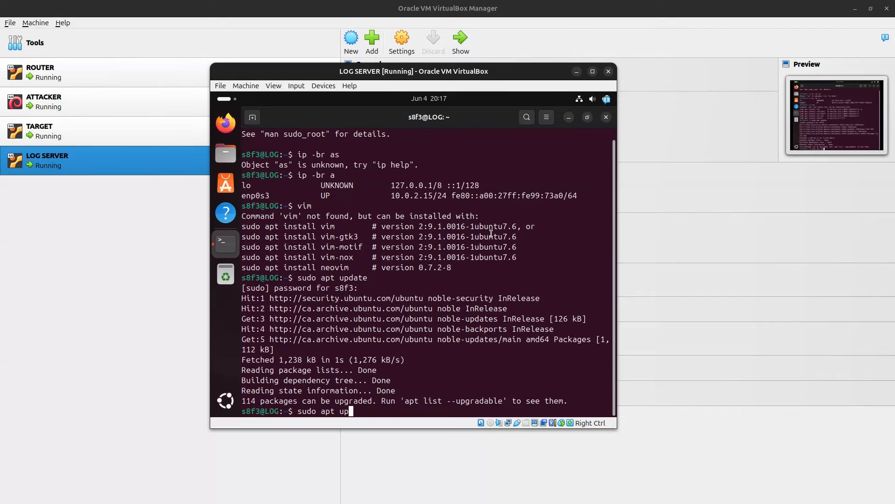
text(grade -y)
key(Return)
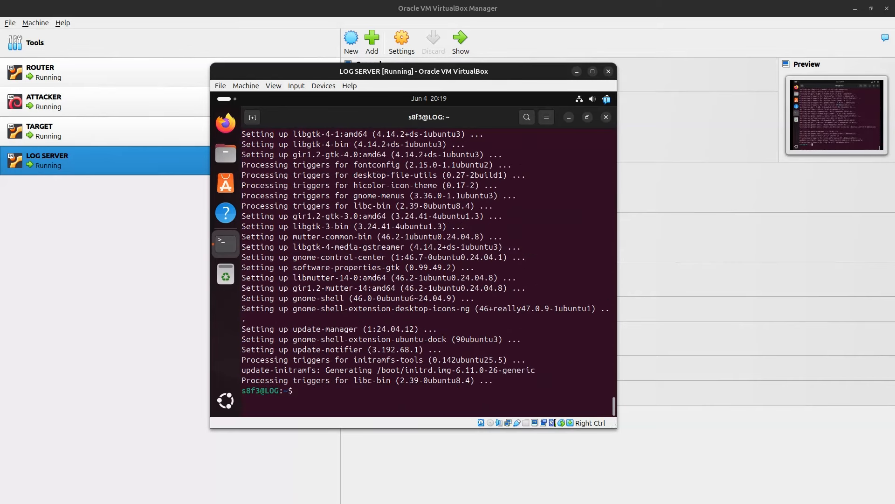
Step: Install vim with sudo apt install vim, confirming with y
text(vim)
key(Return)
text(sudo apt insya)
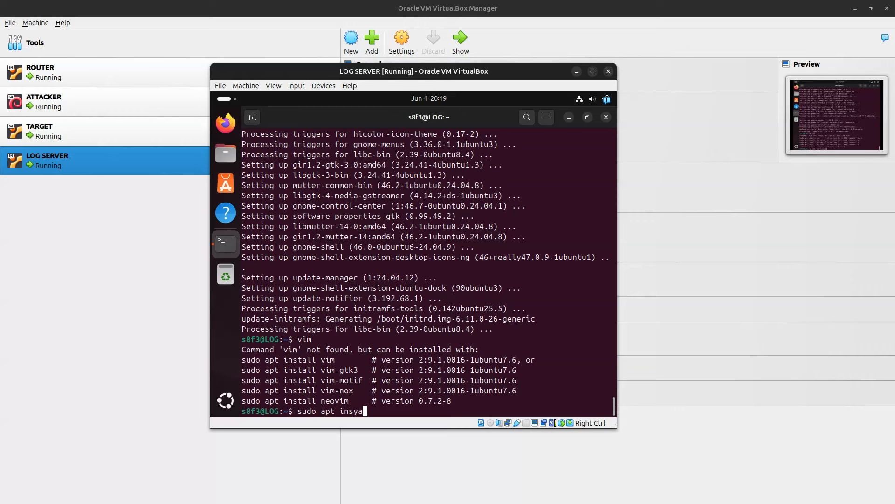
key(BackSpace)
key(BackSpace)
text(tall vim)
key(Return)
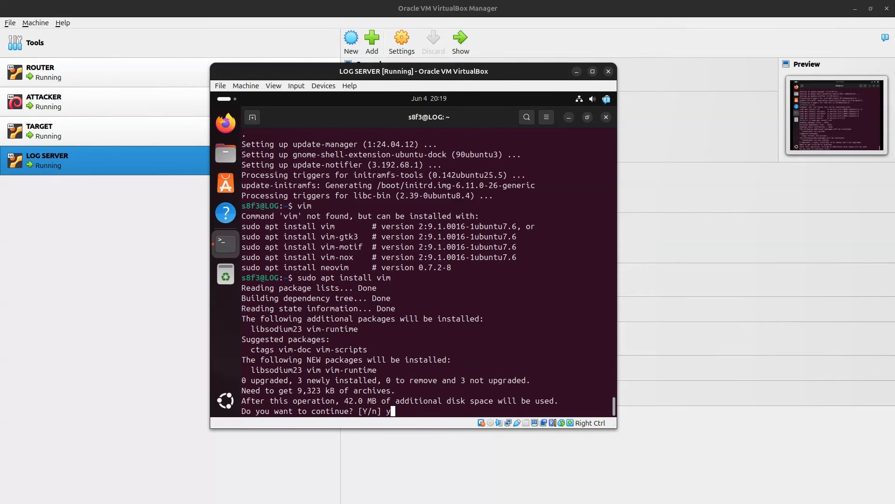
text(y)
key(Return)
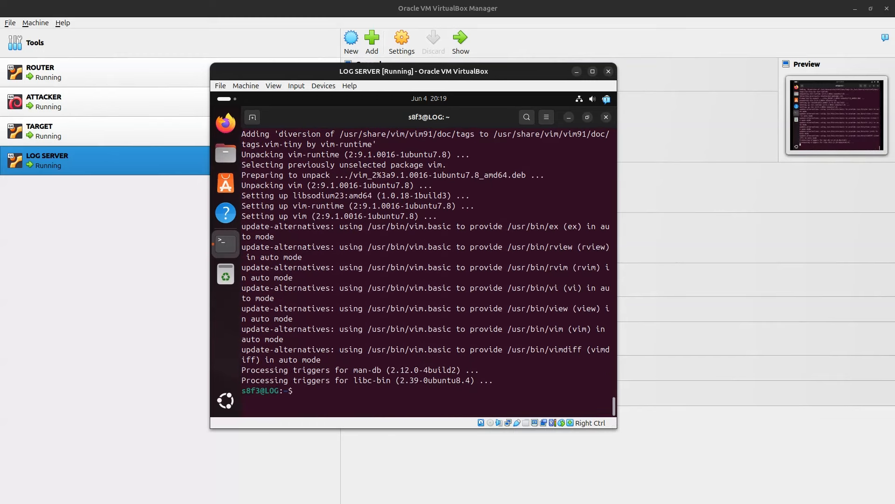
Step: Power off LOG SERVER and return to the VirtualBox Manager
text(poweroff)
key(Return)
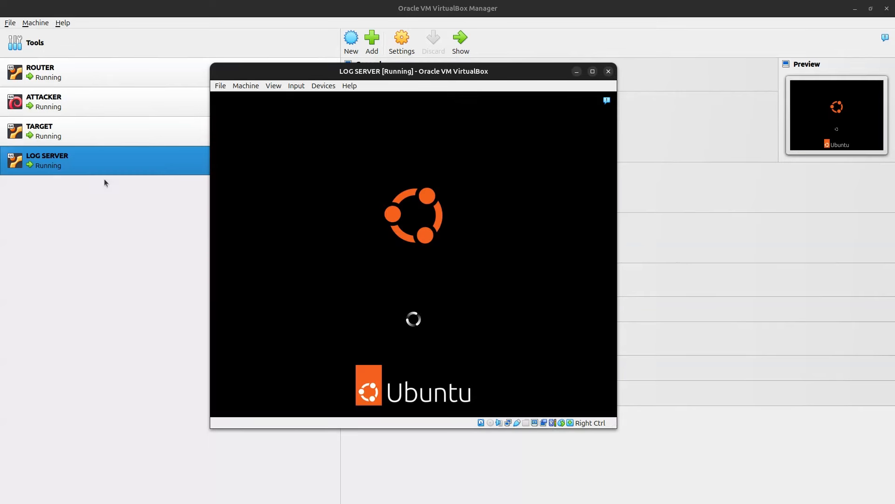
click(100, 162)
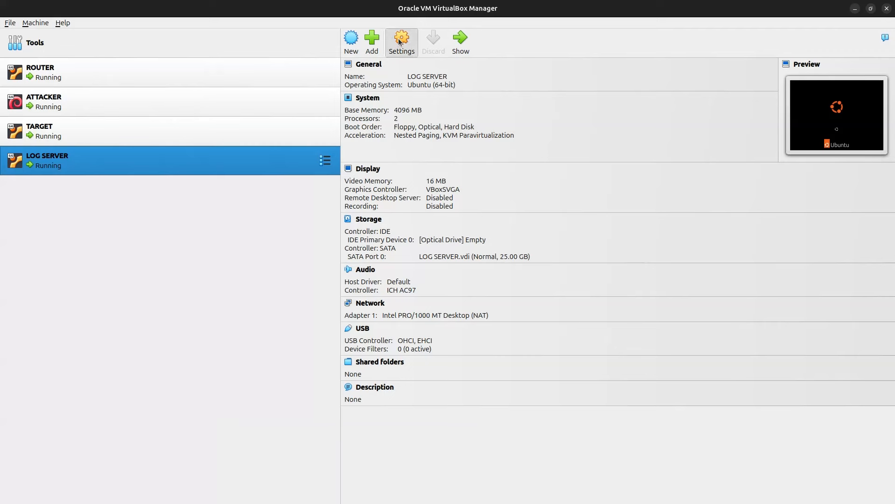
Step: Attach LOG SERVER's Adapter 1 to Internal Network 'Home Lab', save, and start the VM
click(307, 212)
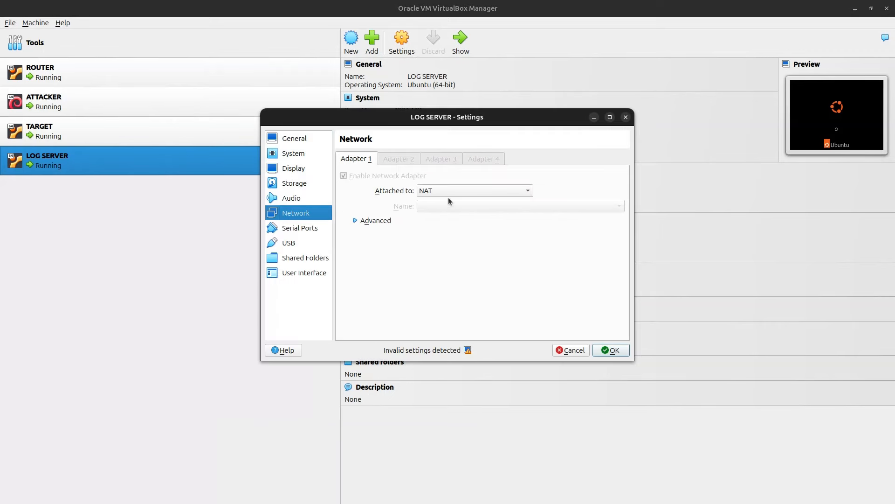
click(461, 189)
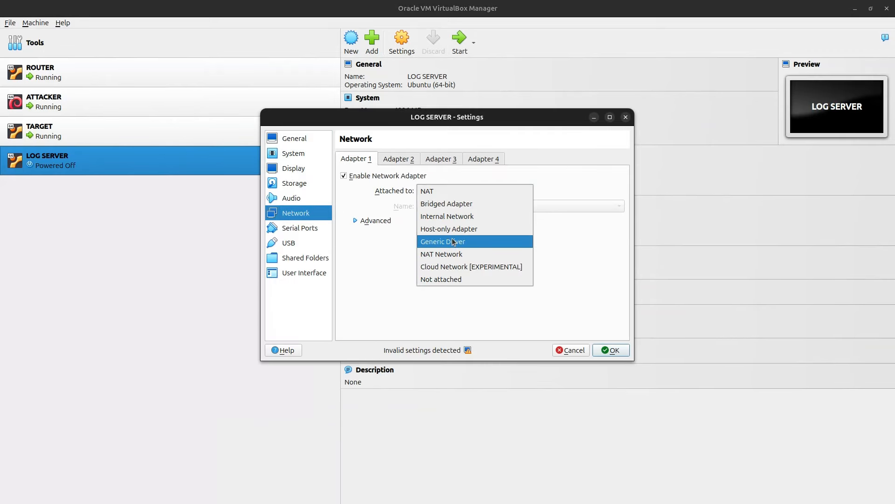
click(454, 218)
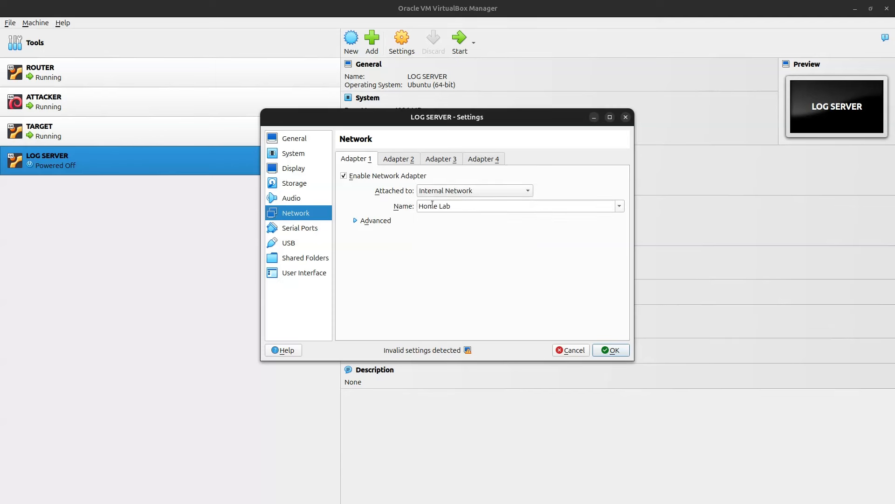
click(608, 353)
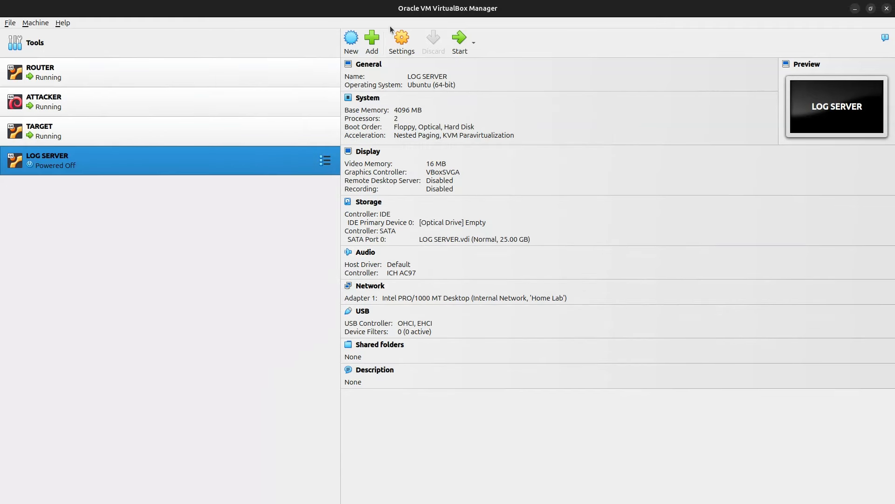
click(454, 42)
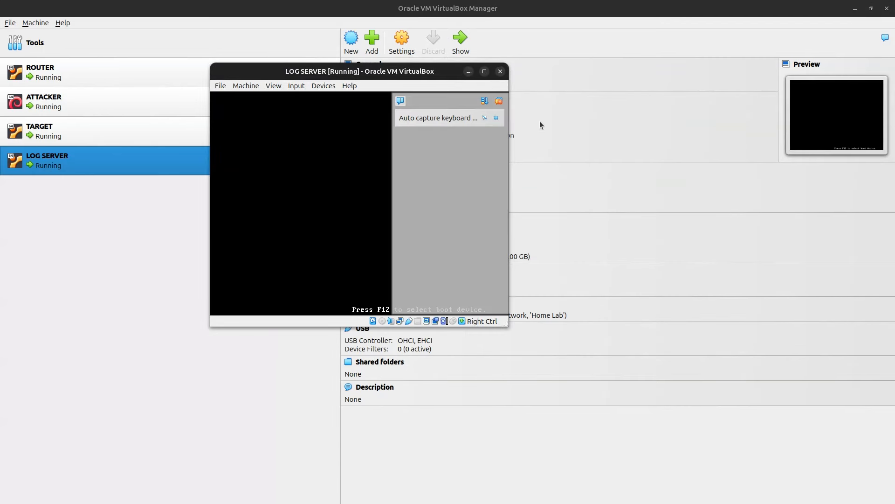
Step: Dismiss the VM window notices and reposition the LOG SERVER window
click(404, 103)
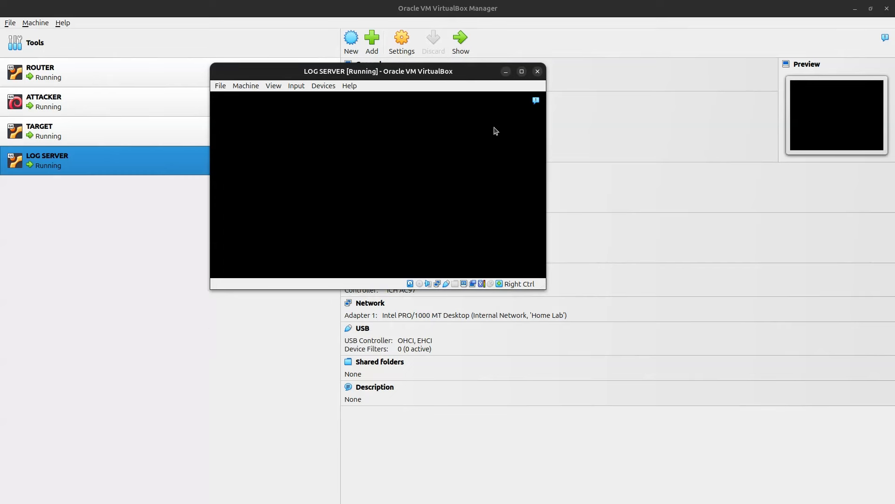
drag(469, 73, 495, 68)
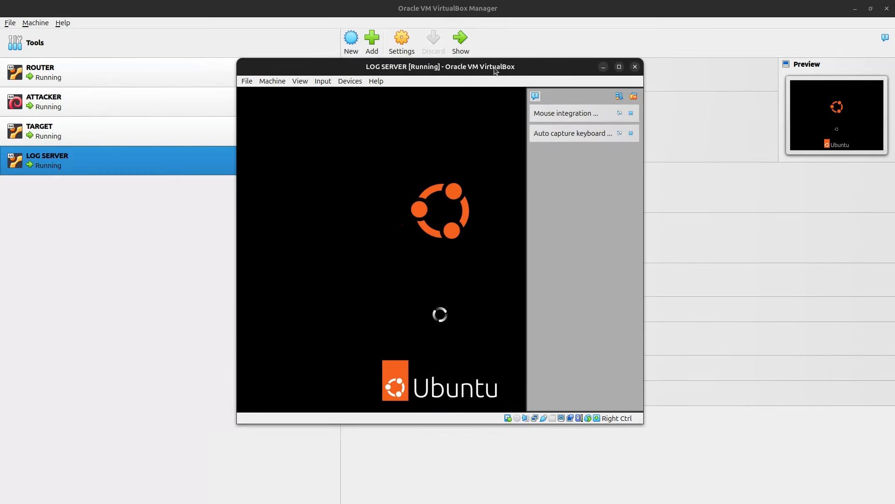
click(535, 97)
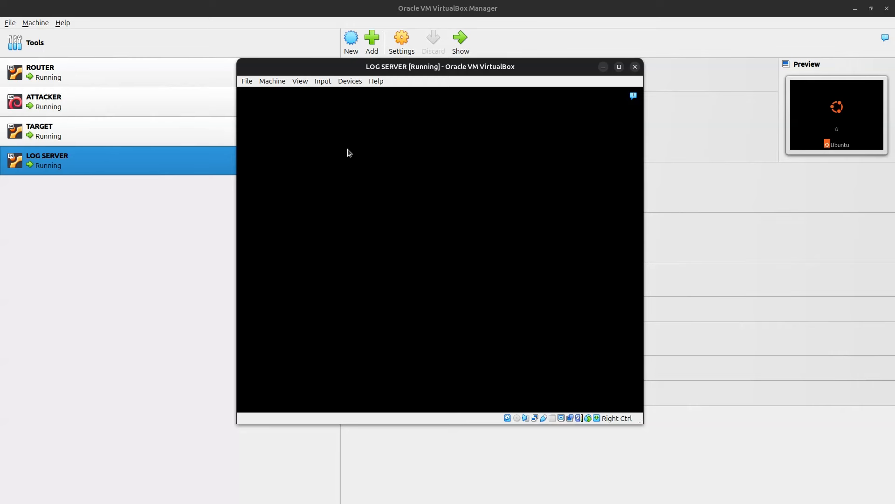
drag(262, 71, 334, 74)
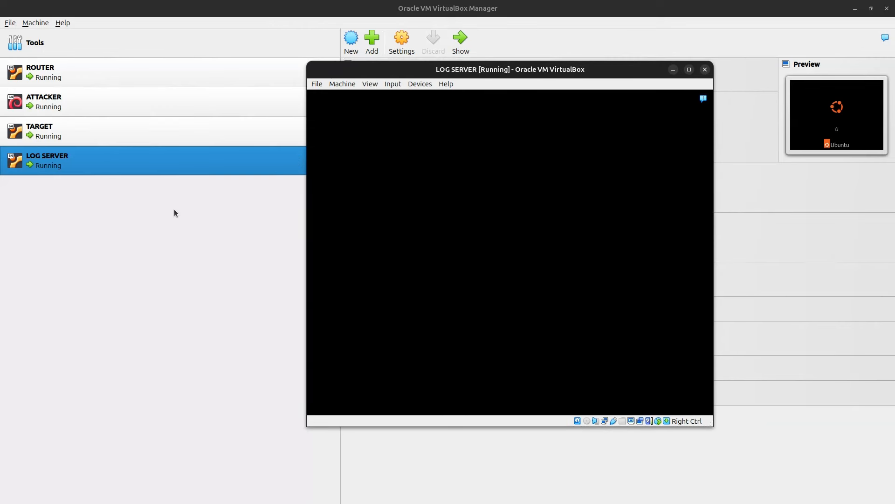
Step: Bring LOG SERVER's window back from the manager and log in with the account password
click(252, 246)
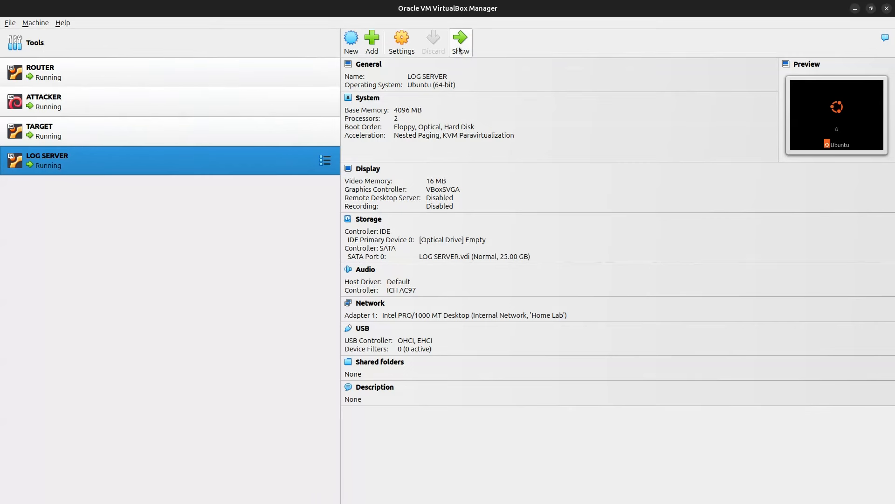
click(256, 78)
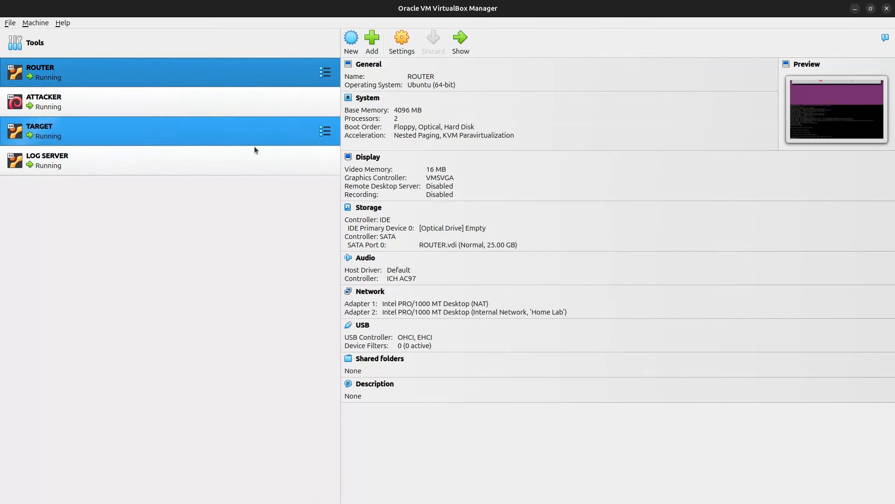
click(211, 169)
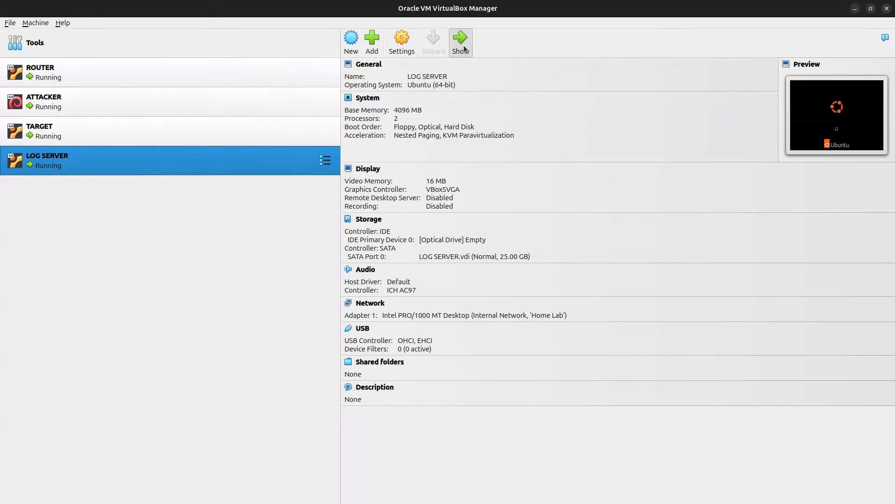
click(464, 45)
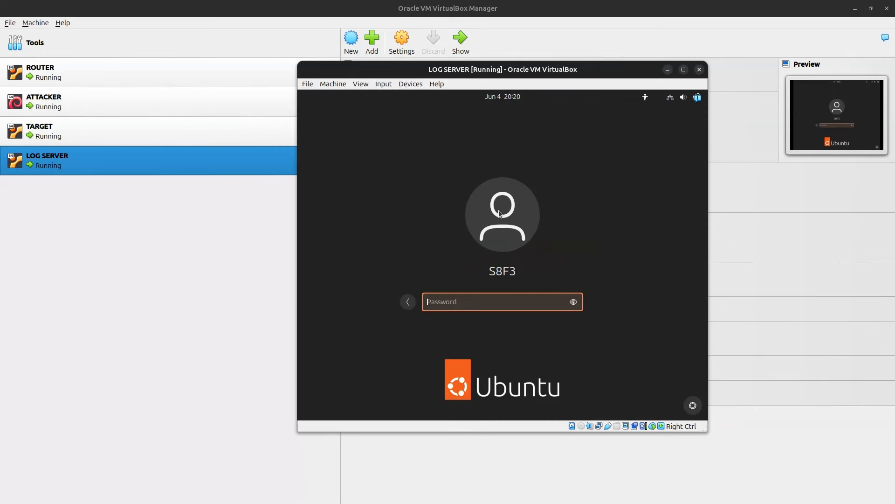
text(**********)
key(Return)
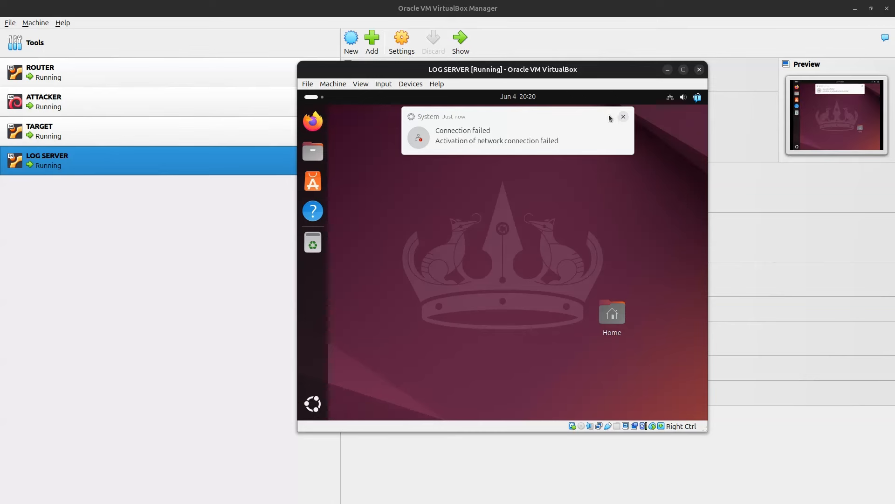
Step: Dismiss the connection-failed notice and open a terminal on LOG SERVER
click(623, 117)
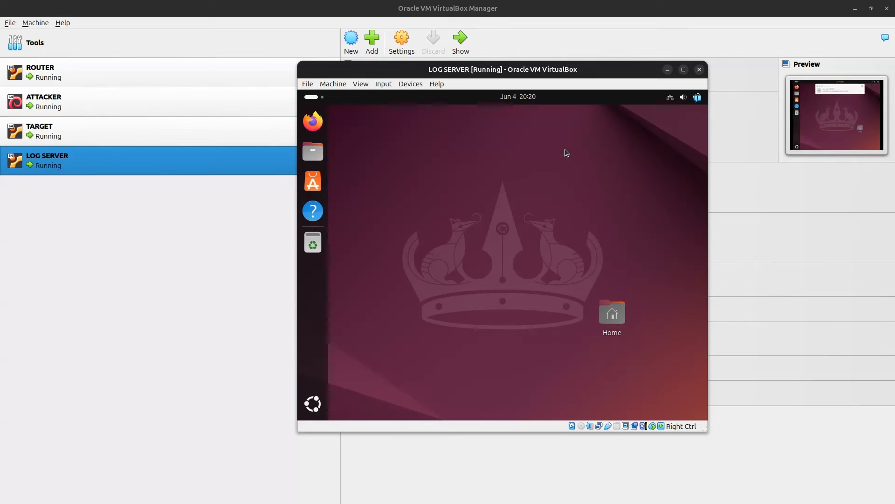
click(312, 403)
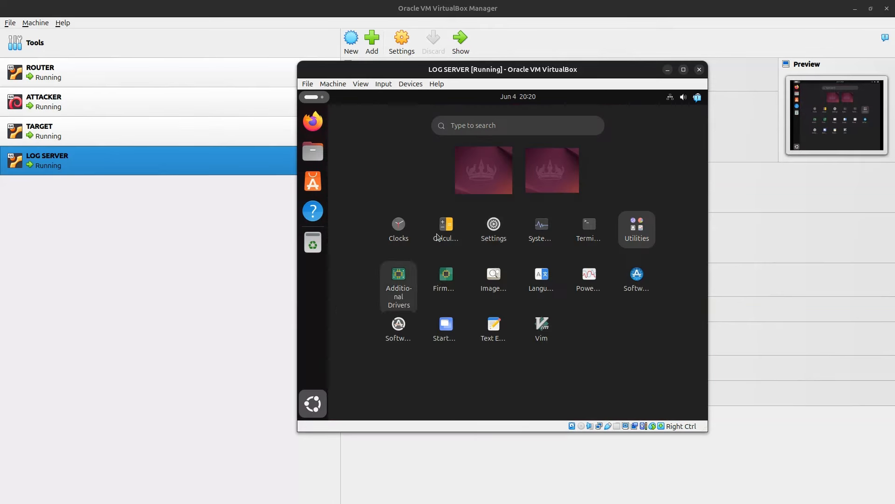
click(580, 229)
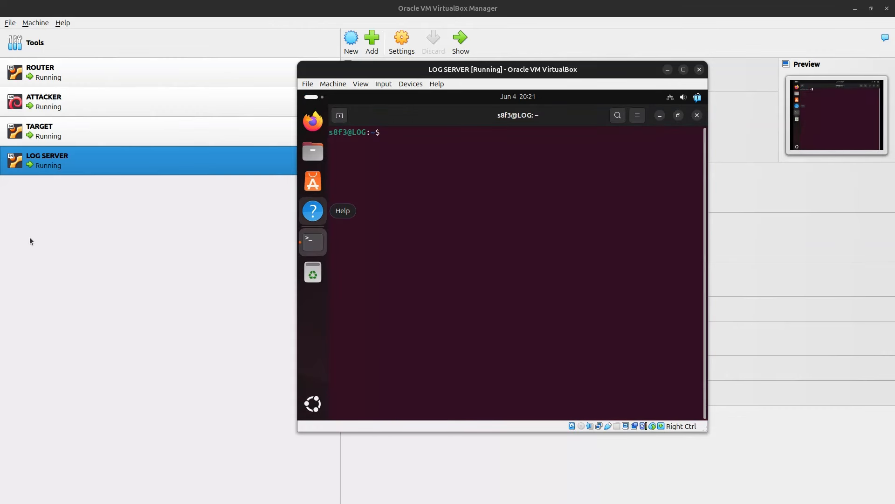
Step: Check interfaces with ip -br a, then open /etc/netplan/50-cloud-init.yaml in vim with sudo
text(sudo)
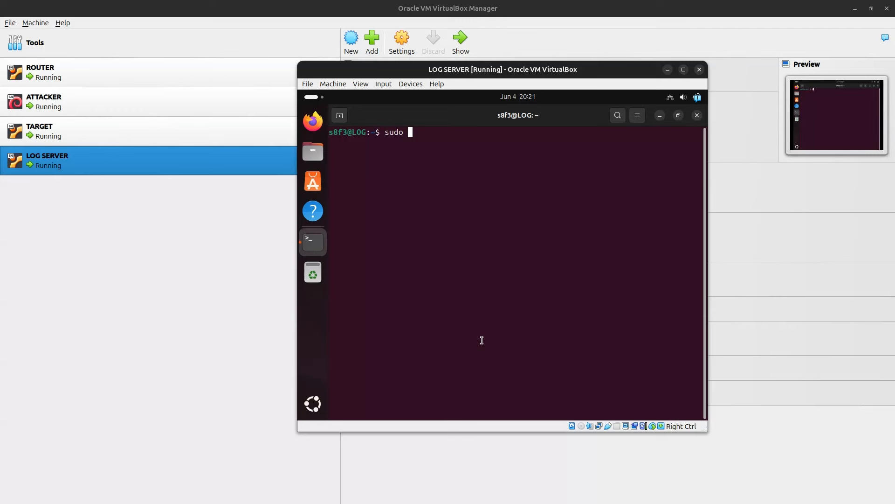
key(BackSpace)
key(BackSpace)
key(BackSpace)
key(BackSpace)
text(ip -br a)
key(Return)
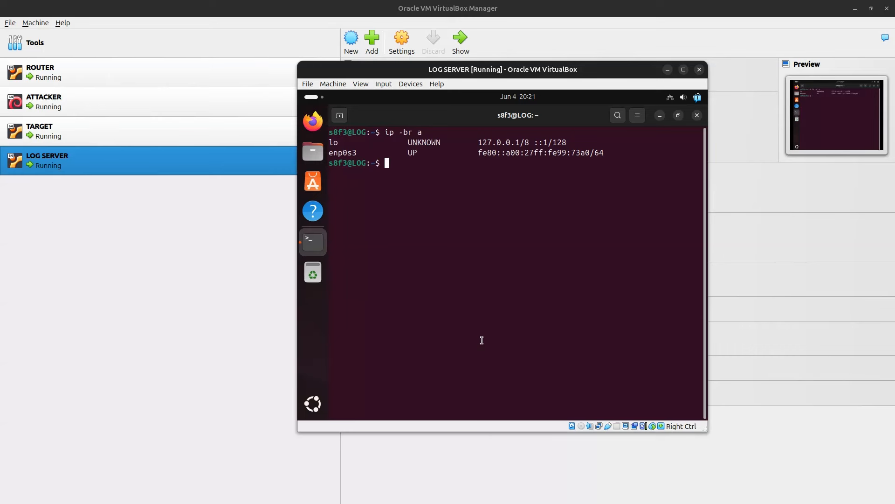
text(sudo vim /etc/netplan)
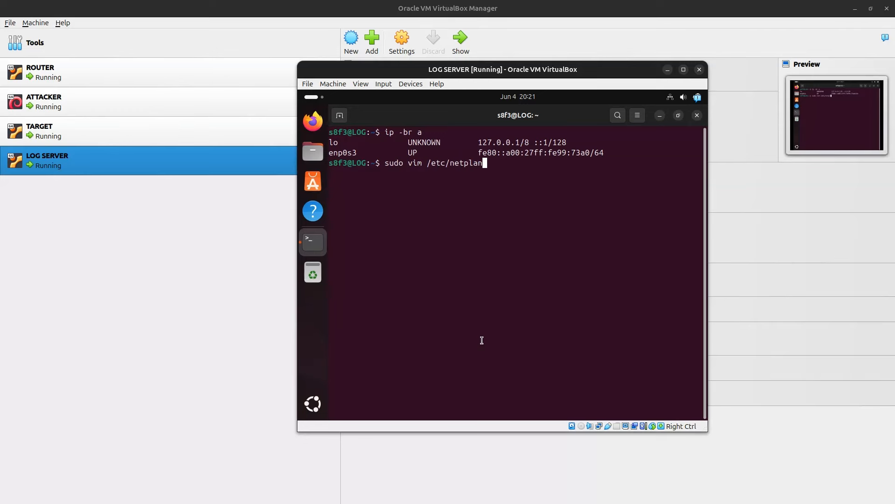
text(/50-cloud-init.yaml)
key(Return)
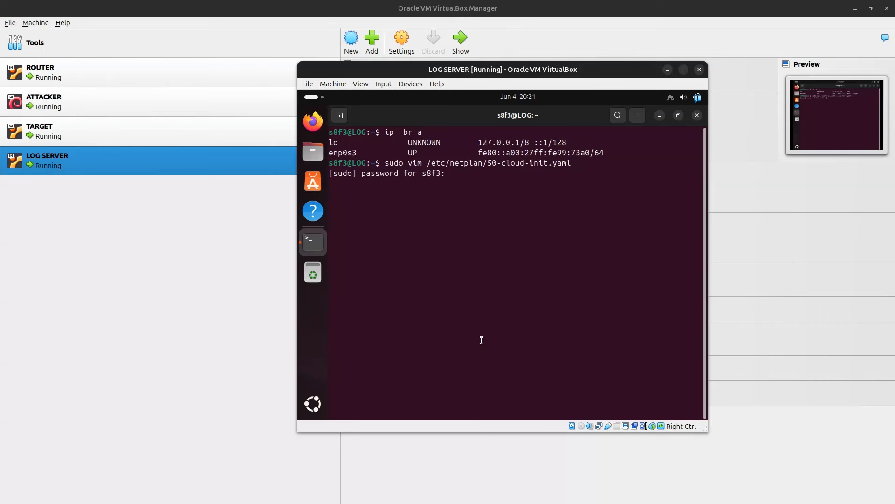
Step: Add 'renderer: networkd' under network and change dhcp4 to no
key(Return)
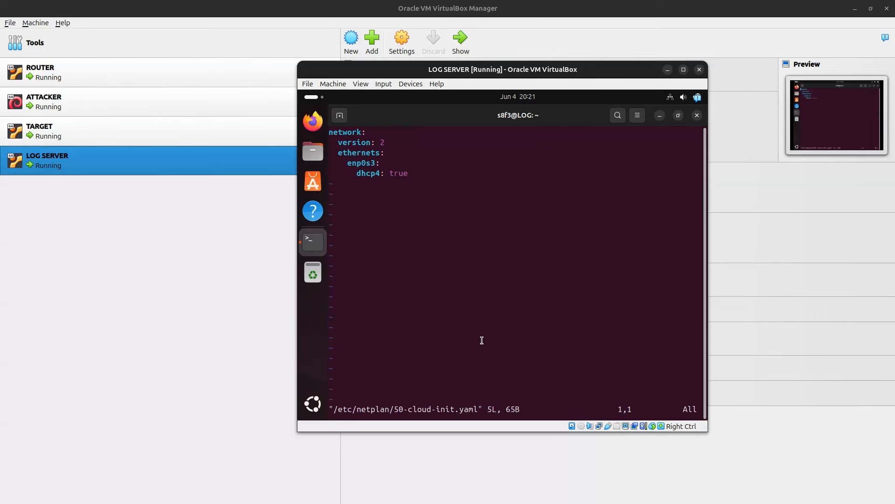
key(Down)
key(Down)
key(Up)
key(Up)
key(Right)
key(Right)
key(Right)
key(Right)
key(Right)
key(Right)
key(Right)
key(a)
key(Return)
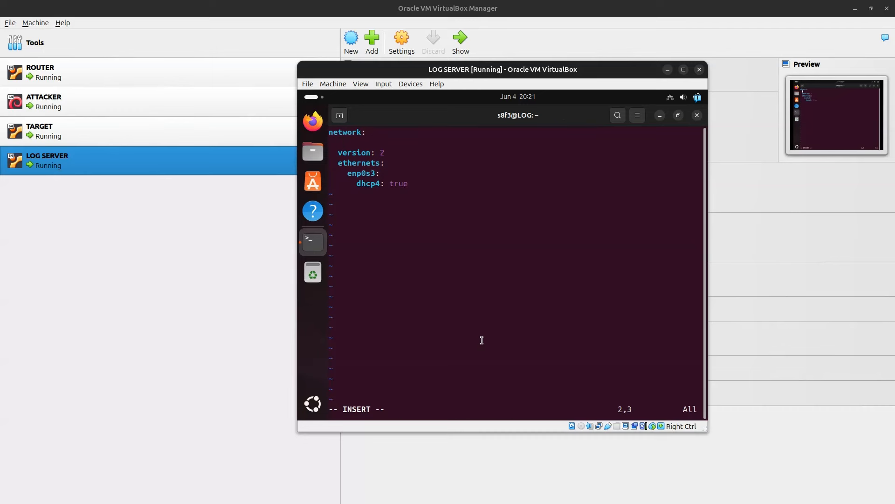
text(renderer: netwo)
key(Down)
key(Down)
key(Down)
key(Down)
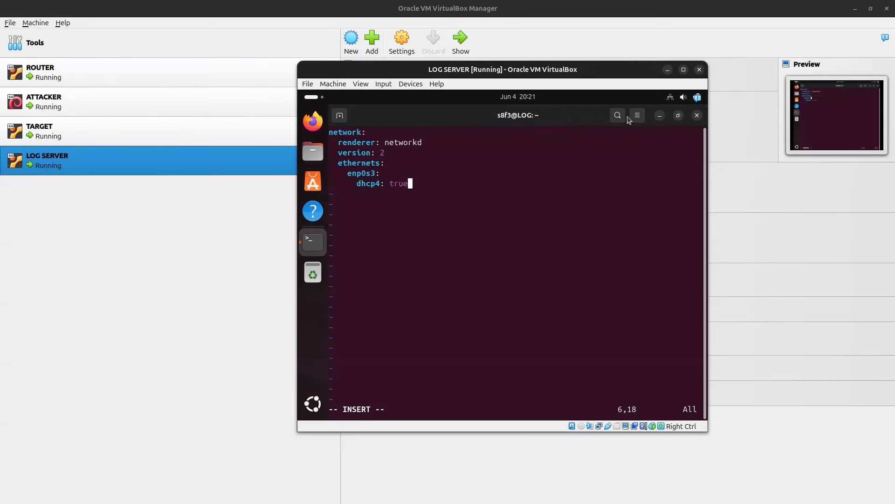
key(BackSpace)
key(BackSpace)
key(BackSpace)
key(BackSpace)
text(no)
Step: Add an addresses entry with 192.168.83.20/24 for enp0s3
key(Return)
text(addresses:)
key(Return)
text(- 192.168.)
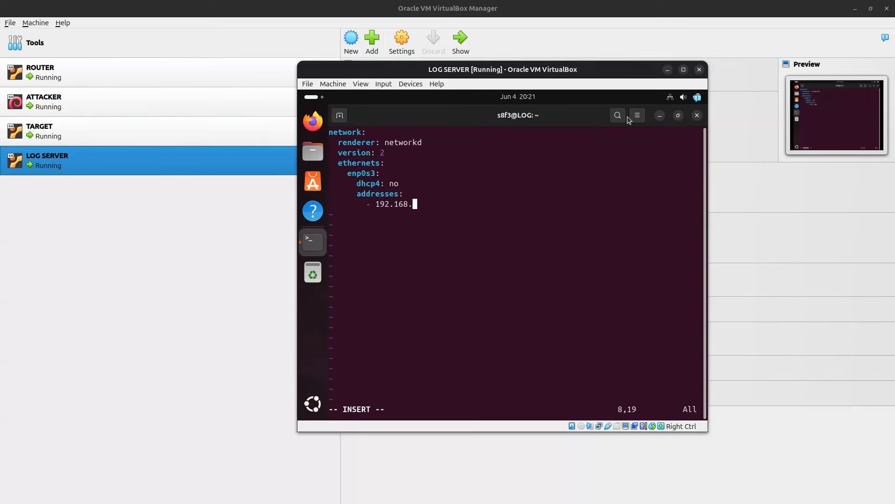
text(83.20/2)
Step: Add a routes entry: to default via 192.168.83.1
key(Return)
text(routes)
text(:)
text( de)
key(BackSpace)
key(BackSpace)
key(BackSpace)
key(BackSpace)
text(:)
key(Return)
text(to:)
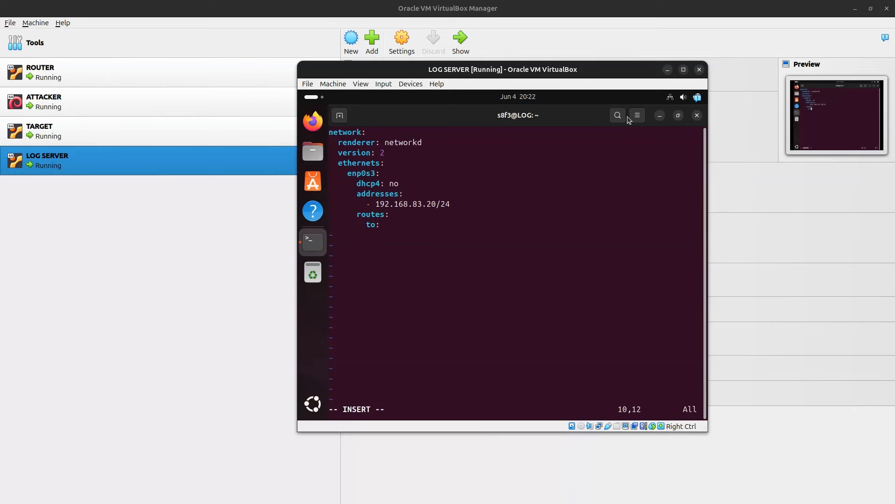
key(BackSpace)
key(BackSpace)
key(BackSpace)
key(BackSpace)
key(BackSpace)
key(BackSpace)
key(BackSpace)
key(BackSpace)
key(BackSpace)
key(Return)
text(- to: deafau)
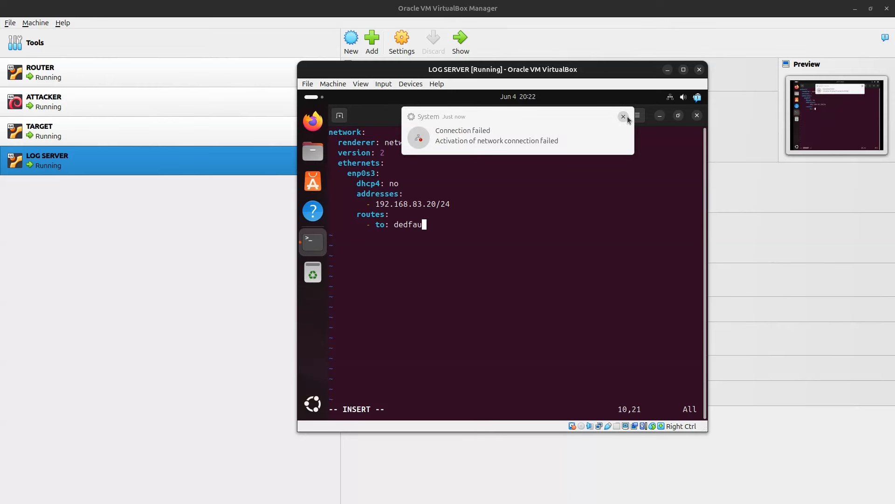
key(BackSpace)
key(BackSpace)
key(BackSpace)
key(BackSpace)
text(fa)
click(623, 117)
text(ult)
key(Return)
text(via)
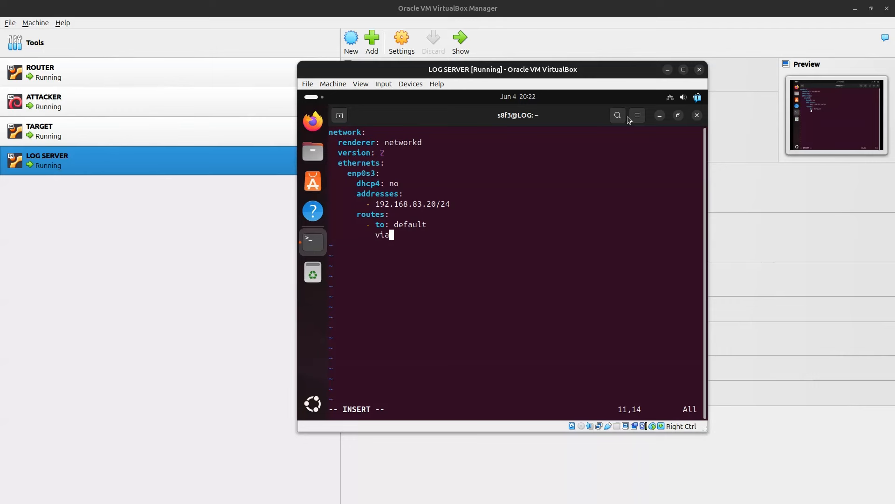
text(: 192.168.83.1)
Step: Save the netplan file with :wq and enter sudo netplan apply
key(Escape)
text(:wq)
key(Return)
text(sudo netplan apply)
Step: Apply the new netplan configuration, then check the interface addresses and routing table
key(Return)
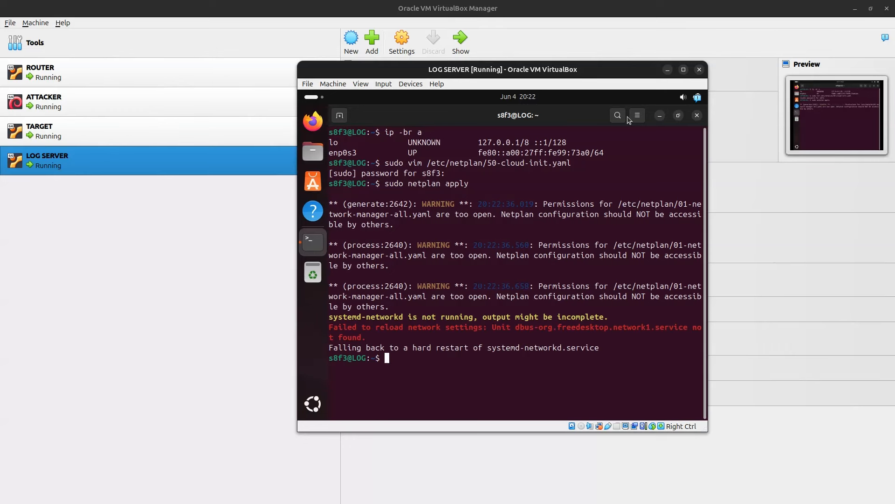
text(ip -br a)
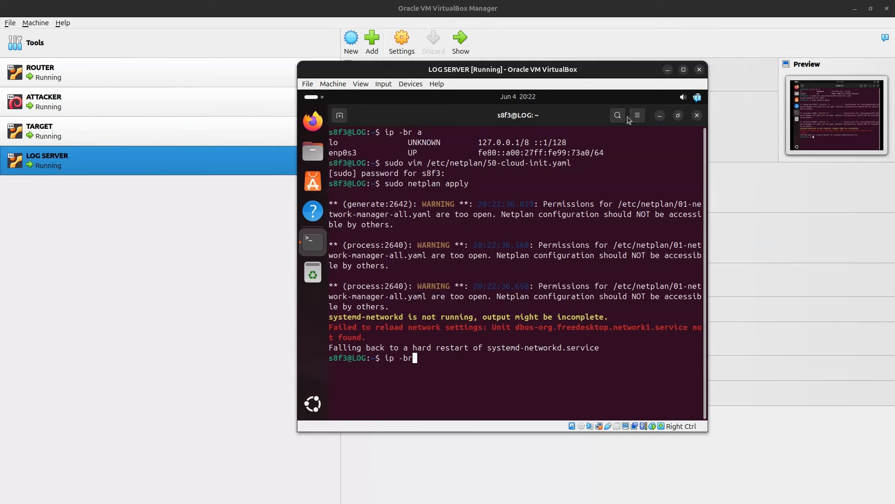
key(Return)
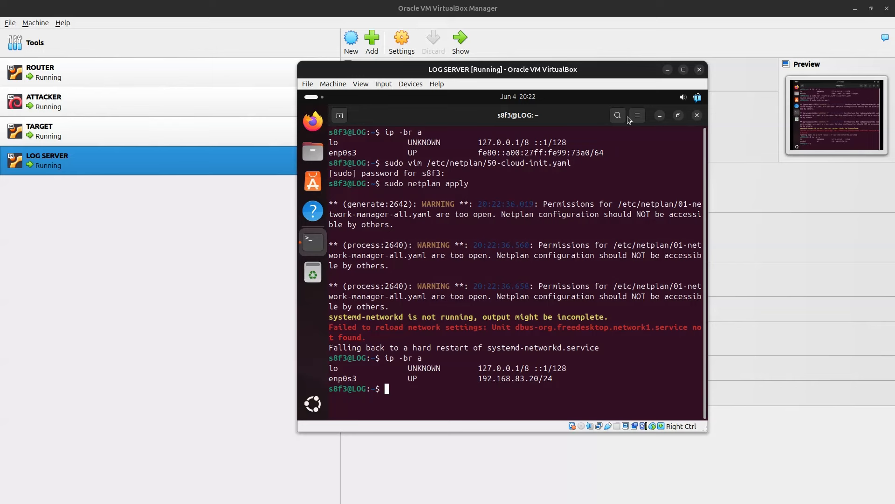
text(ping)
key(BackSpace)
key(BackSpace)
key(BackSpace)
key(BackSpace)
text(ip route)
key(Return)
Step: Ping the gateway 192.168.83.1 and then 192.168.83.10 three times each
key(Up)
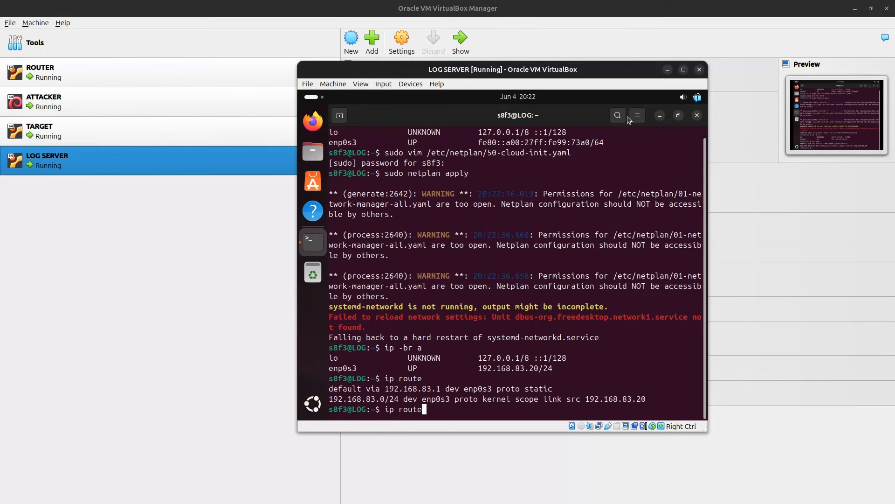
key(BackSpace)
key(BackSpace)
key(BackSpace)
key(BackSpace)
key(BackSpace)
key(BackSpace)
key(BackSpace)
key(BackSpace)
text(ping 192.168.183.)
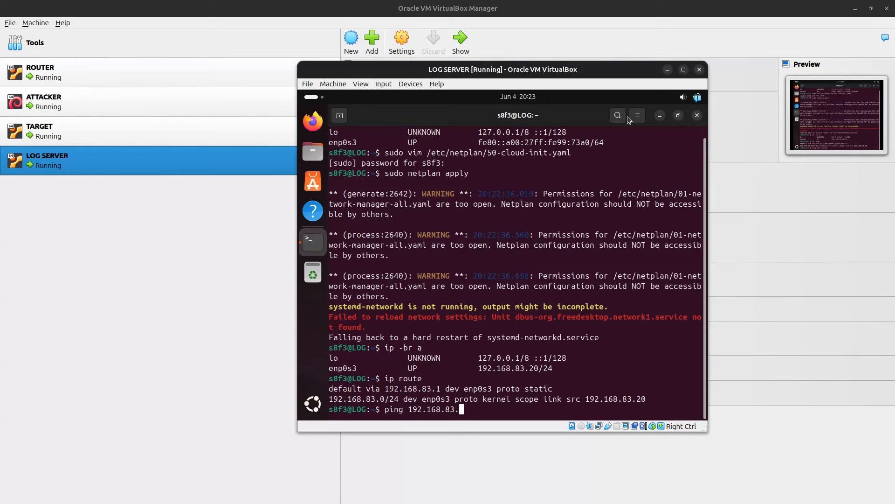
text(1 -c 3)
key(Return)
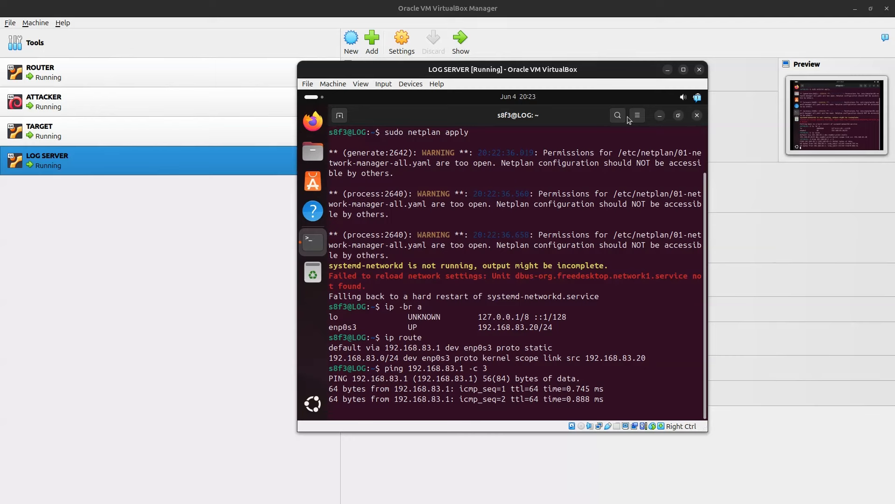
key(Up)
key(Left)
key(Left)
key(Left)
key(Left)
text(0)
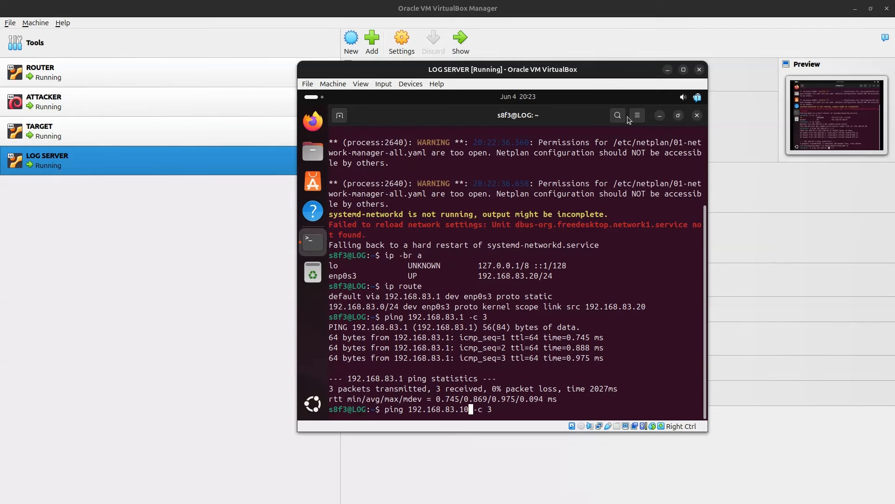
key(Return)
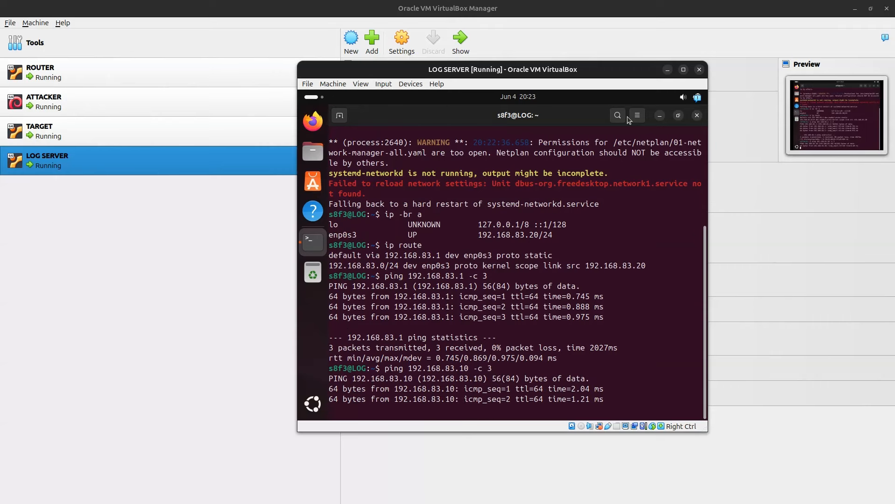
Step: Ping 192.168.83.30 and 8.8.8.8 three times each, then start a sudo vim command
key(Up)
key(Left)
key(Left)
key(Left)
key(Left)
key(Left)
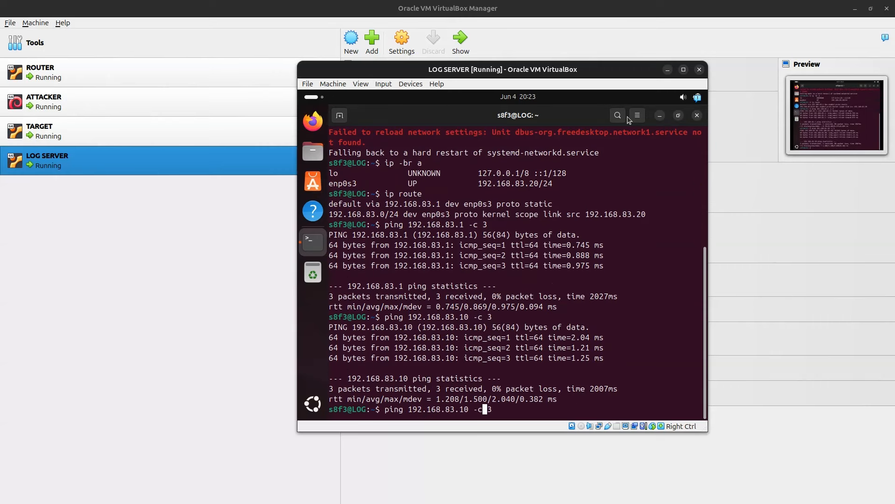
key(Left)
text(3)
key(Return)
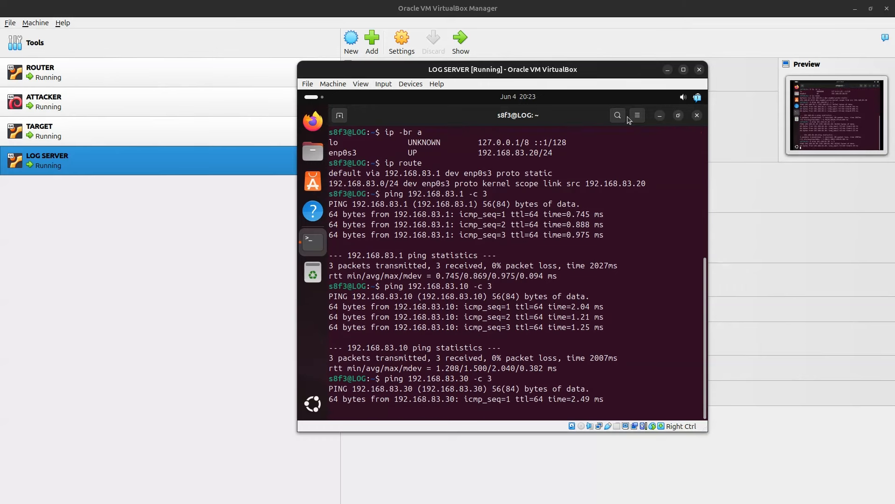
key(Up)
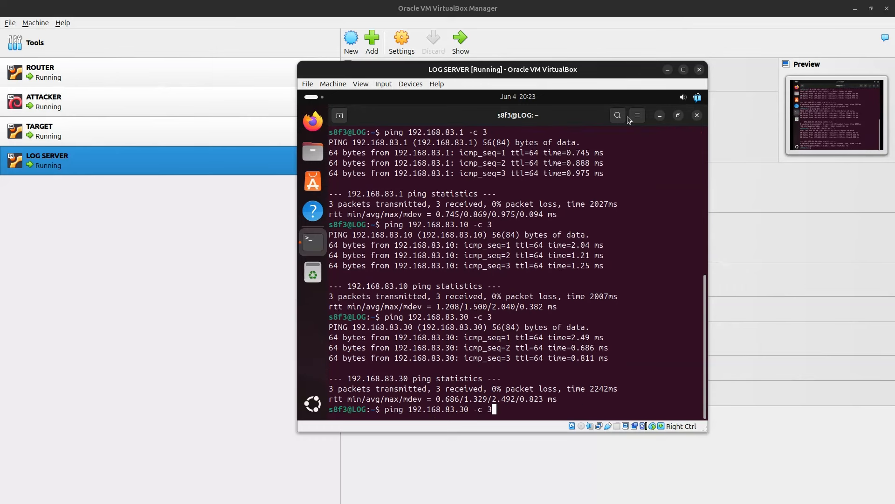
key(Left)
key(Left)
key(Left)
key(Left)
key(BackSpace)
key(BackSpace)
key(BackSpace)
key(BackSpace)
key(BackSpace)
key(BackSpace)
key(BackSpace)
key(BackSpace)
key(BackSpace)
key(BackSpace)
key(BackSpace)
key(BackSpace)
key(BackSpace)
text(8.8.8.8)
key(Return)
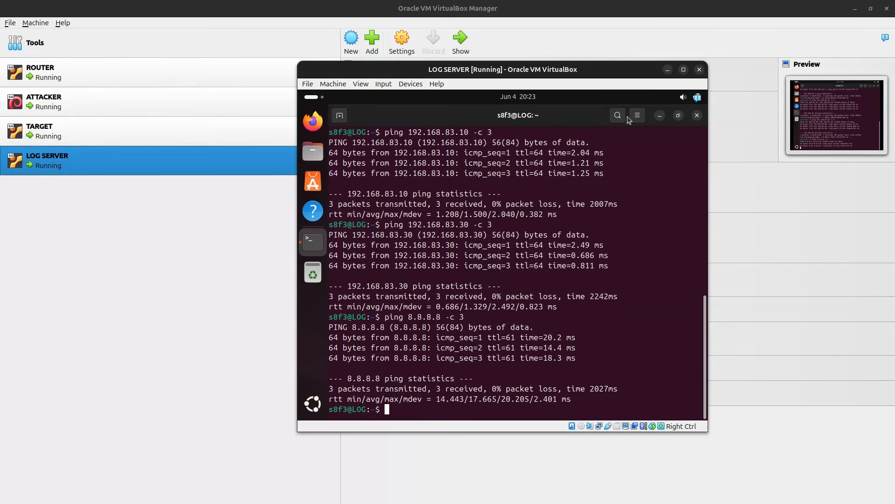
text(sudo vim et)
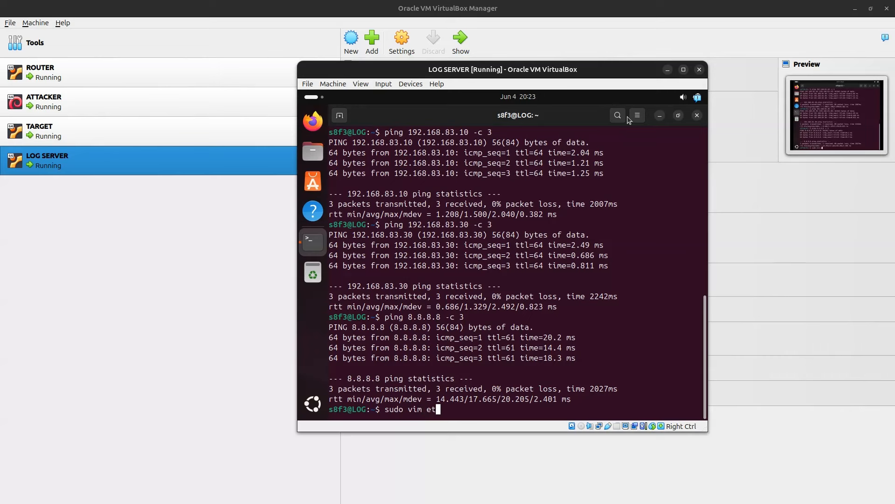
Step: Change the nameserver in /etc/resolv.conf to 8.8.8.8 and save the file with :wq
key(BackSpace)
text(/etc/resolv.conf)
key(Return)
key(Down)
key(Down)
key(Down)
key(Down)
key(Down)
key(Down)
key(Down)
key(Down)
key(Down)
key(Down)
key(Down)
key(Down)
key(Down)
key(Down)
key(Down)
key(Down)
key(Down)
key(Down)
key(Down)
key(Down)
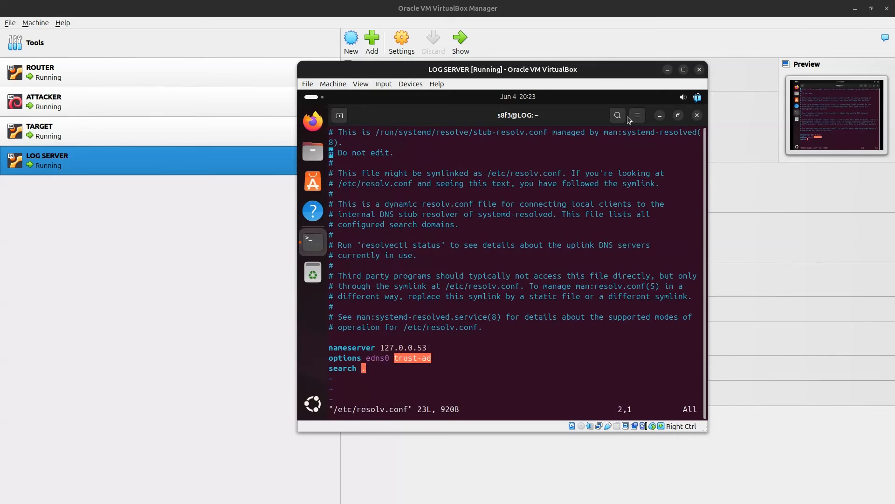
key(Up)
key(Right)
key(Right)
key(Right)
key(Right)
key(Right)
key(Right)
key(Right)
key(Right)
key(Right)
key(Right)
key(Right)
key(Right)
key(Right)
key(Right)
key(Right)
key(Right)
key(Right)
key(Right)
key(Right)
key(Right)
key(a)
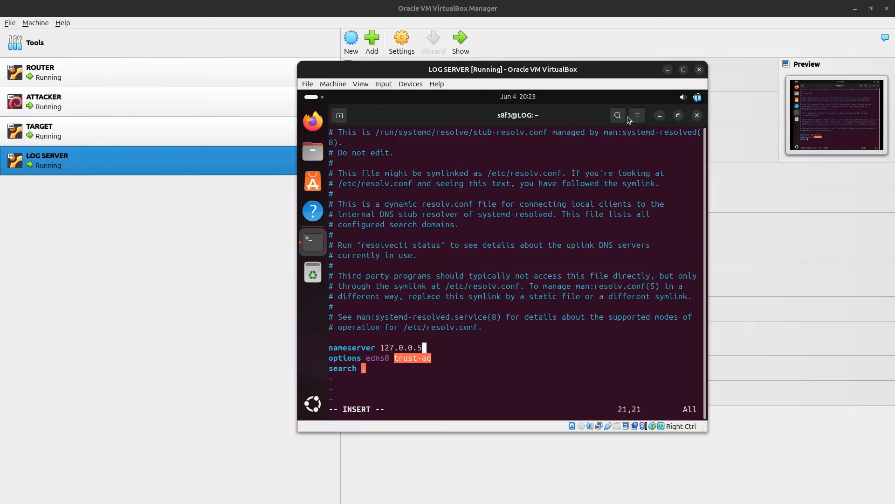
key(BackSpace)
key(BackSpace)
key(BackSpace)
key(BackSpace)
key(BackSpace)
key(BackSpace)
key(BackSpace)
key(BackSpace)
key(BackSpace)
key(BackSpace)
text(8.8.8.8)
key(Escape)
text(:wq)
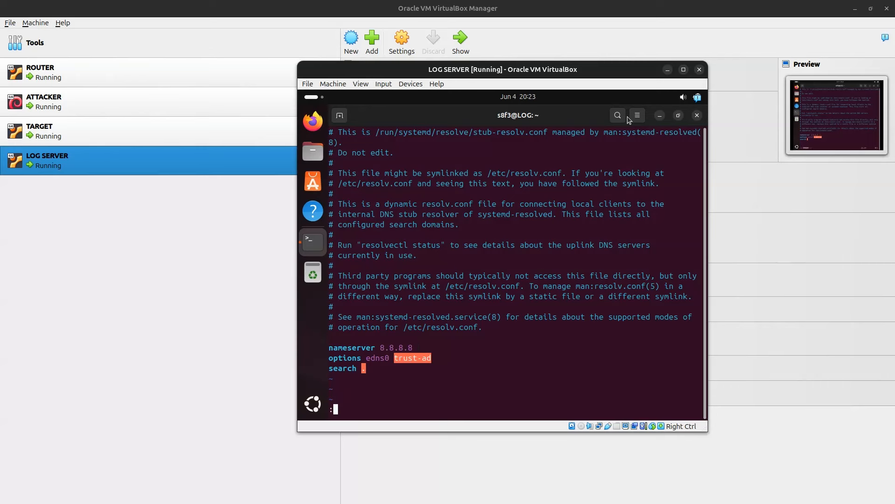
key(Return)
Step: Ping google.com three times to confirm name resolution works
key(Up)
key(Up)
key(Left)
key(Left)
key(Left)
key(Left)
key(BackSpace)
key(BackSpace)
key(BackSpace)
key(BackSpace)
key(BackSpace)
key(BackSpace)
key(BackSpace)
key(BackSpace)
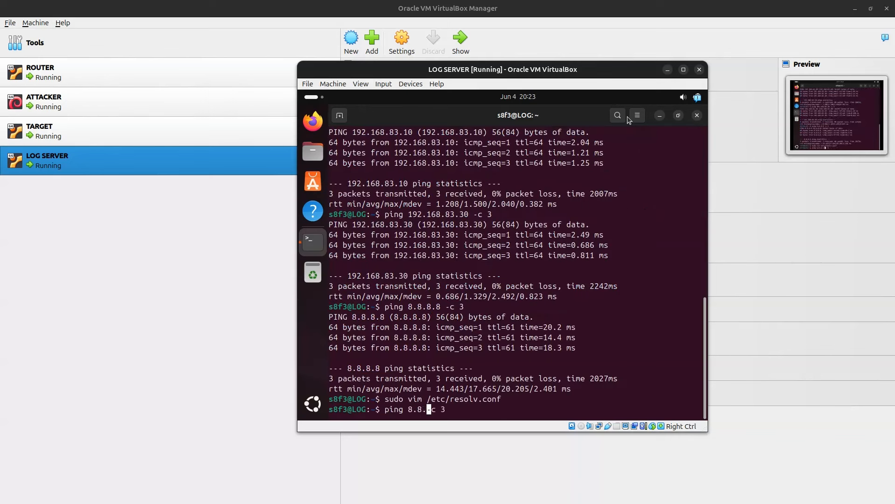
text(gop)
key(BackSpace)
text(ogle.com)
key(Return)
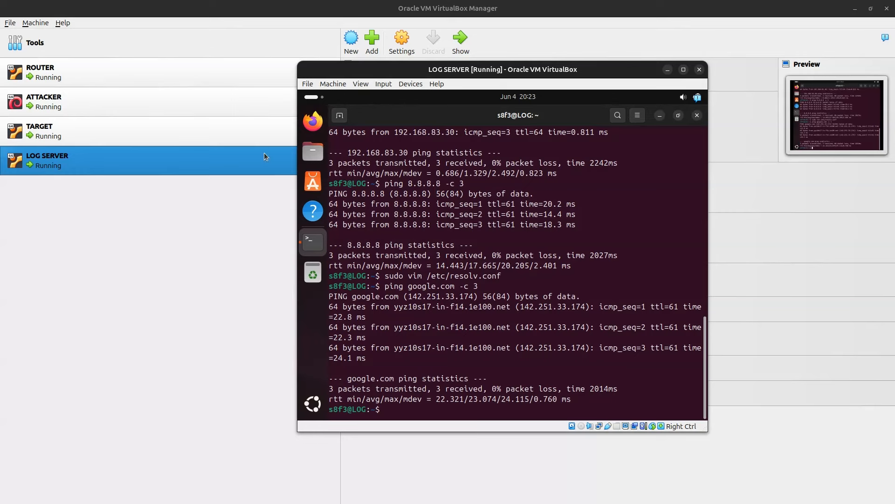
Step: From the TARGET machine, ping 192.168.83.20 three times
click(90, 136)
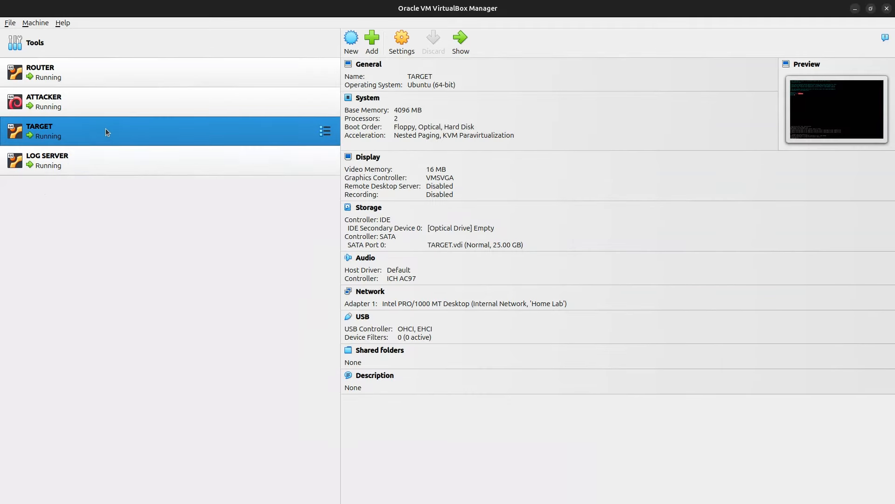
click(468, 43)
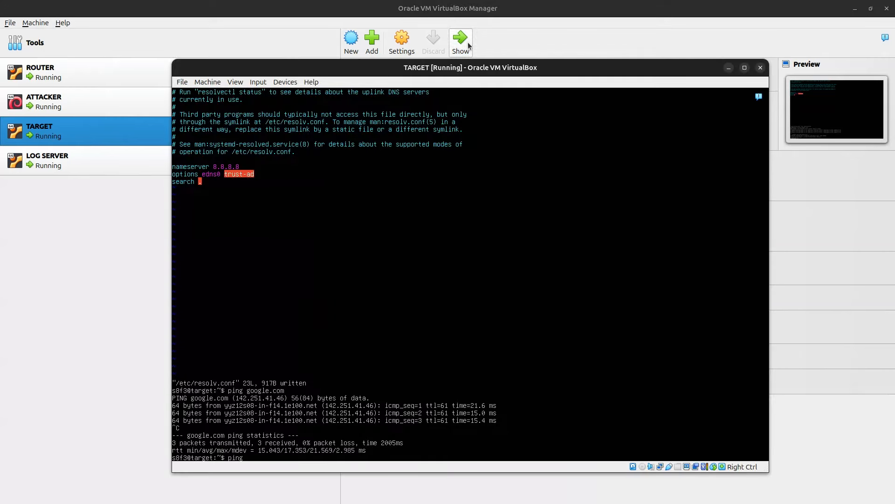
key(Up)
key(Up)
key(Up)
key(Up)
key(Up)
key(Up)
key(Down)
key(Left)
text(0)
key(Return)
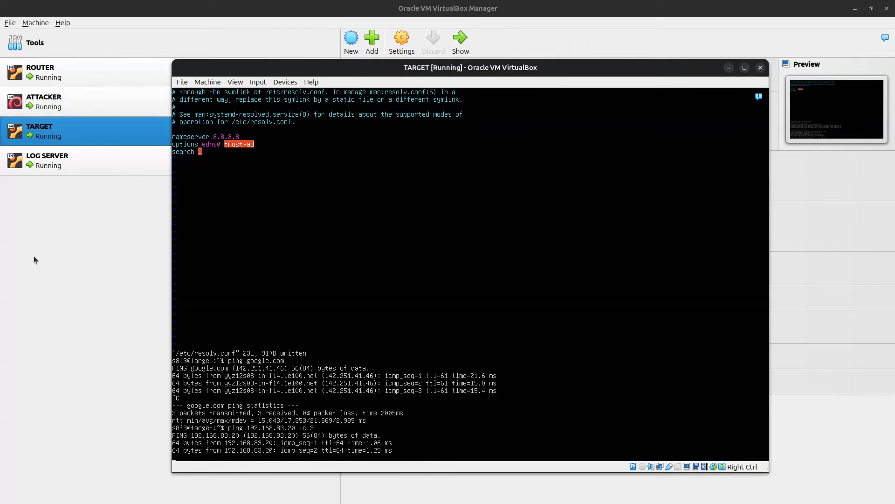
Step: Unlock the ATTACKER Kali machine with its password, then ping 8.8.8.8 and 192.168.83.20
click(33, 257)
click(89, 104)
click(465, 43)
text(kal)
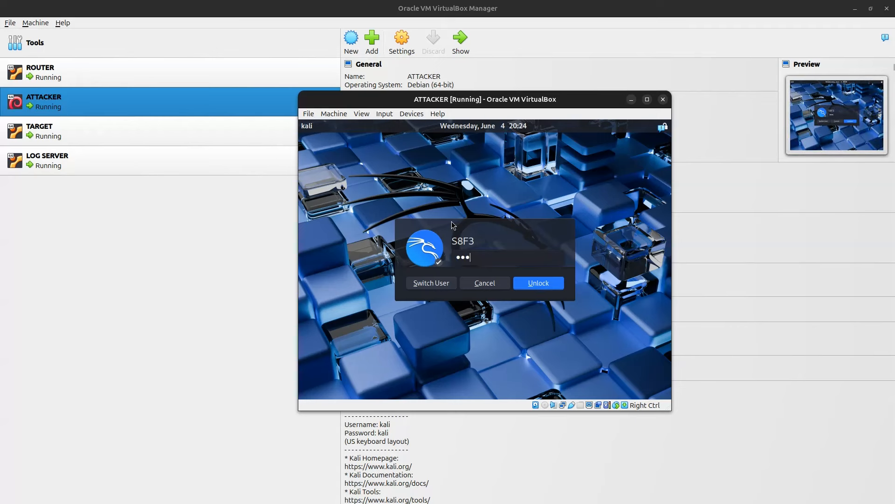
text(••••••)
key(Return)
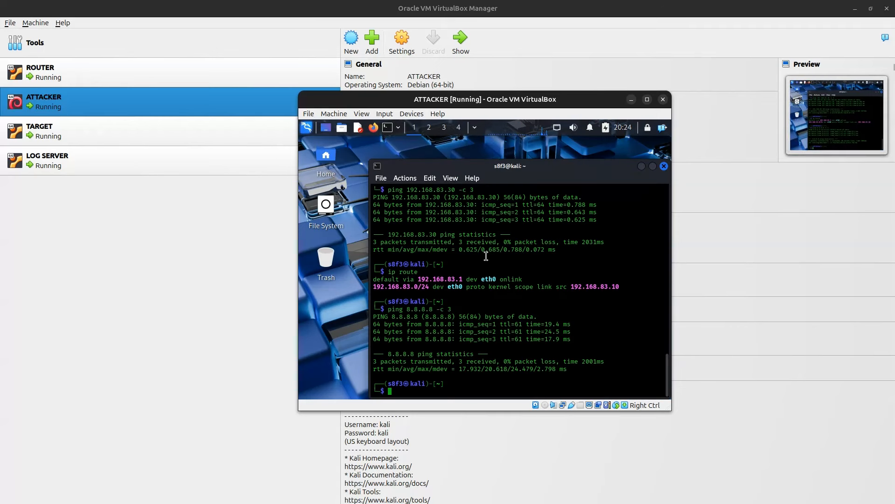
text(ping 8.8.8.8 -c 3)
key(Up)
key(Up)
key(Left)
key(Left)
key(Left)
key(Left)
key(Left)
key(BackSpace)
text(2)
key(Return)
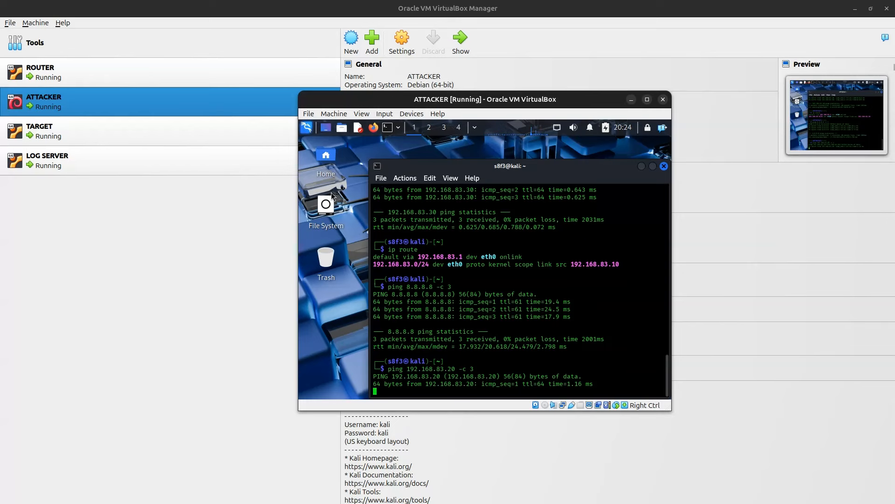
Step: In the ROUTER window, enter the iptables NAT MASQUERADE rule for enp0s3
click(114, 201)
click(111, 67)
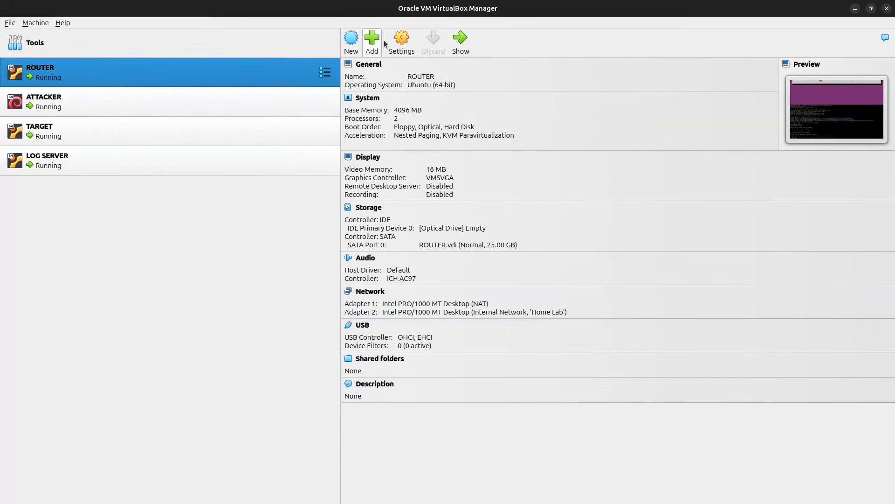
click(462, 47)
text(sudo iptables -t nat -A POSTROUTING -o enp0s3 -j MASQUERADE)
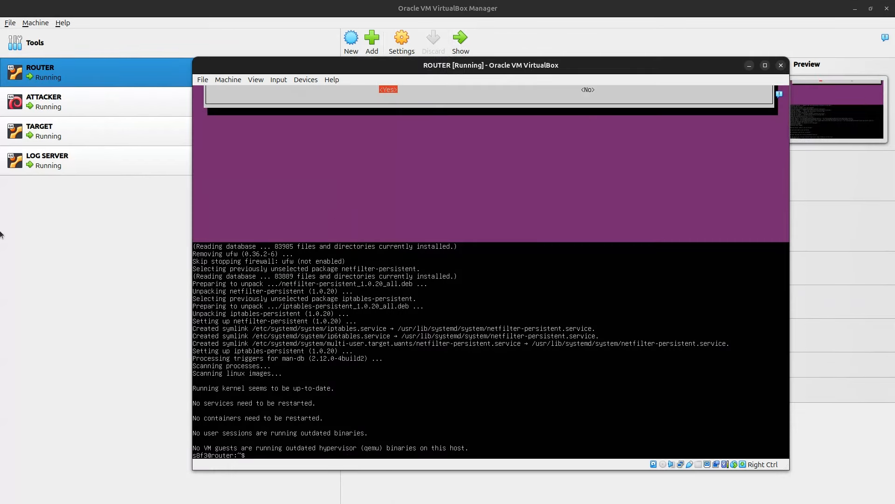
click(137, 278)
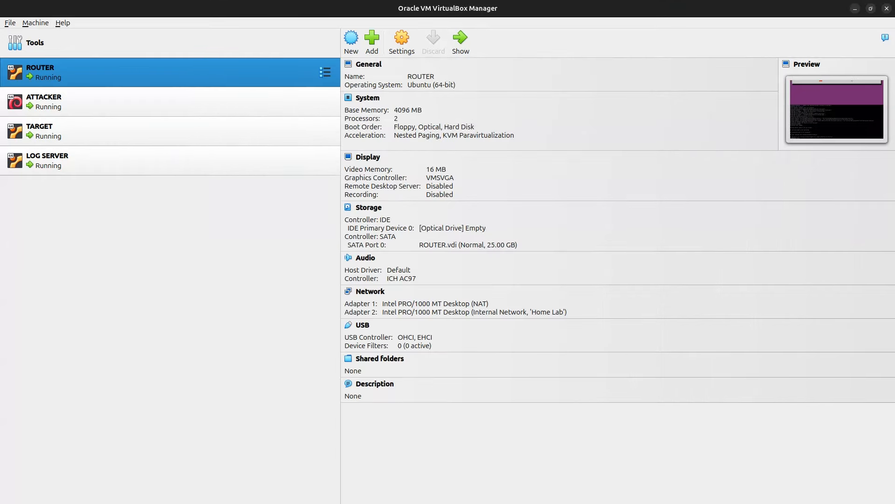
Step: Tick the gateway, Kali, Log Server and Target ping items on the checklist
drag(894, 65, 224, 53)
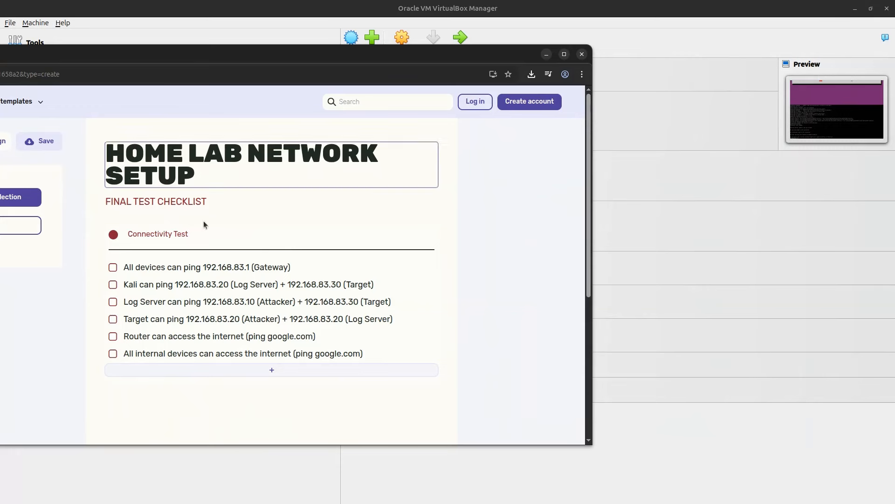
click(113, 267)
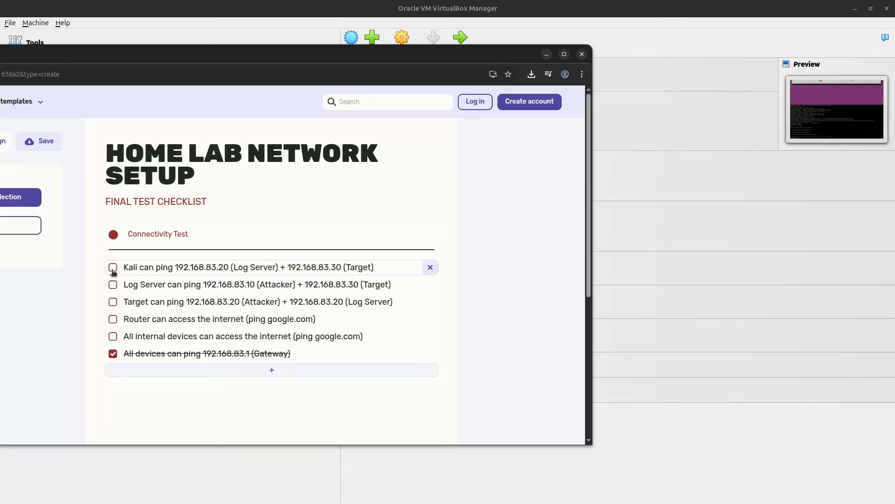
click(113, 269)
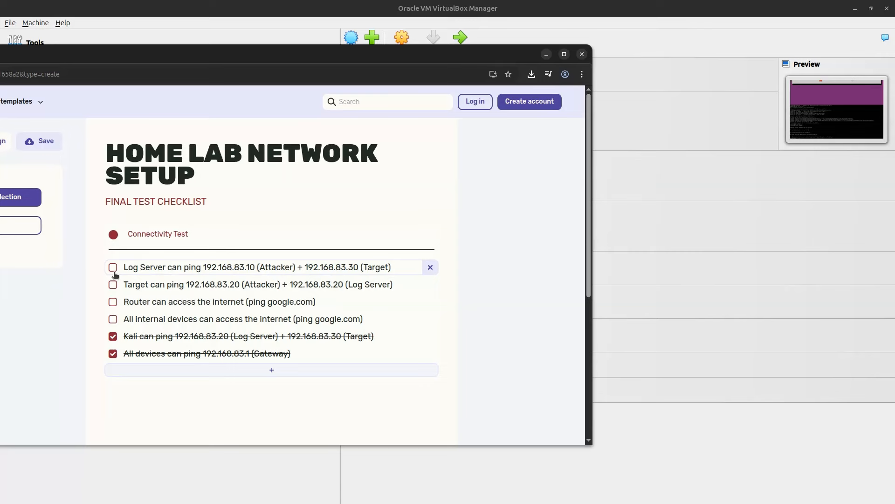
click(112, 268)
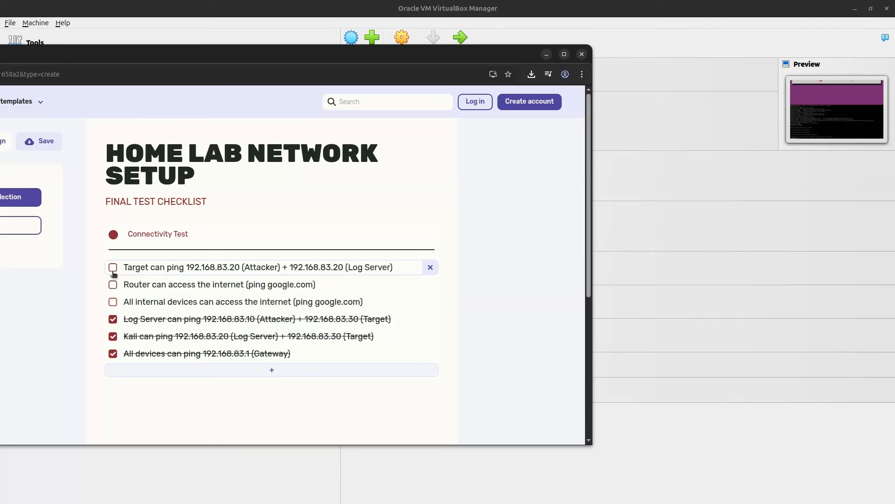
click(113, 269)
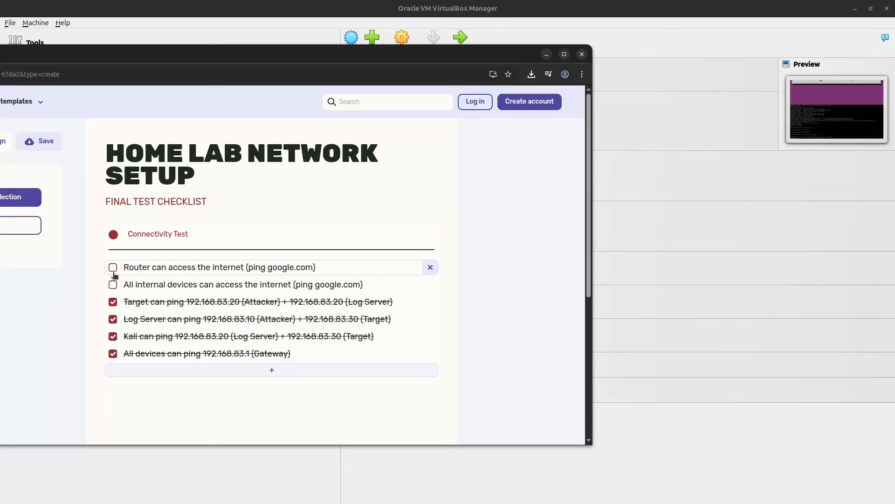
click(211, 474)
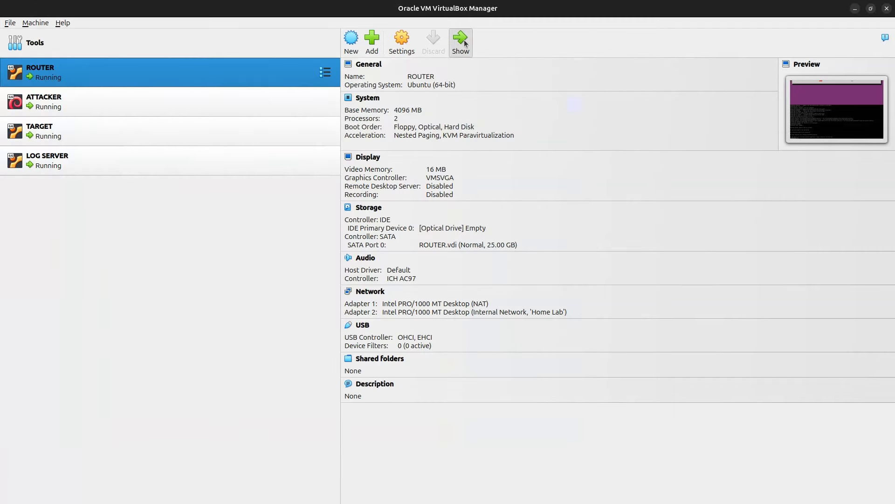
Step: From ROUTER, ping google.com until four replies arrive with 0% loss, then stop it
click(466, 43)
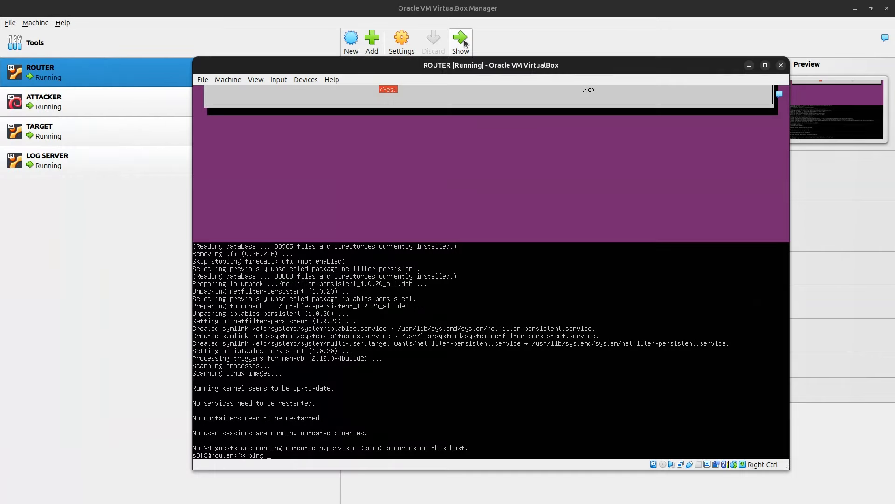
text(ping google.com)
key(Return)
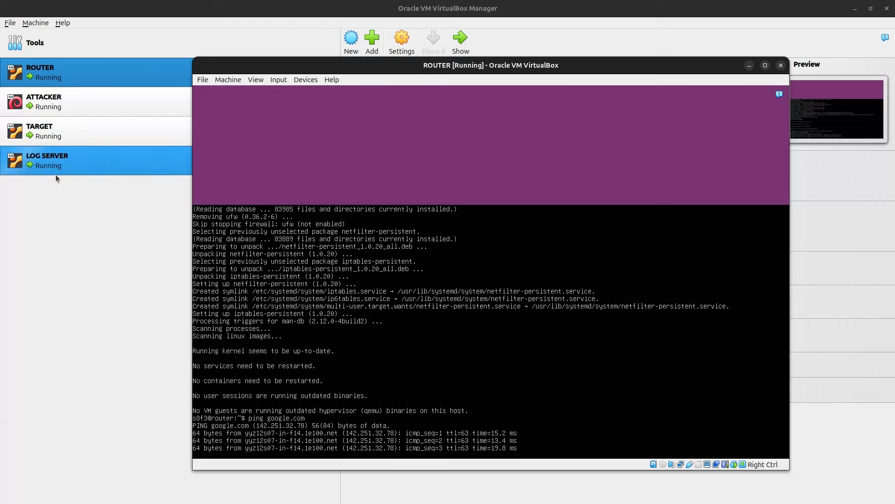
key(ctrl+c)
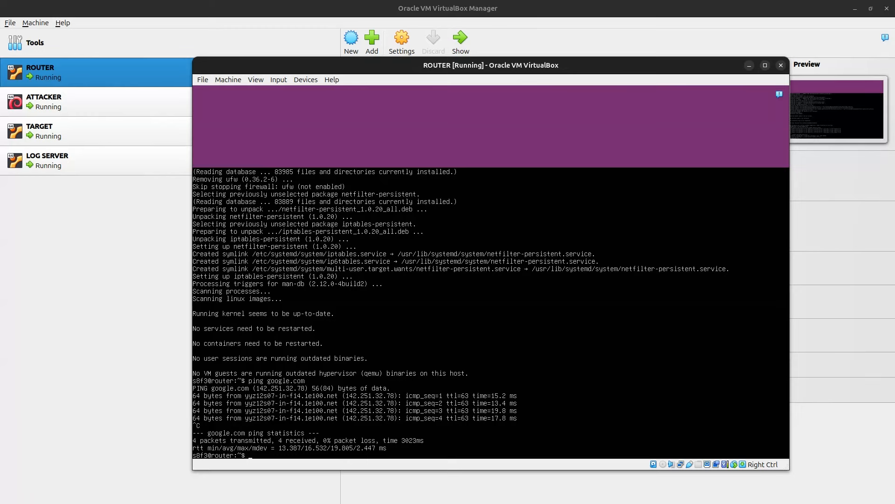
key(alt+Tab)
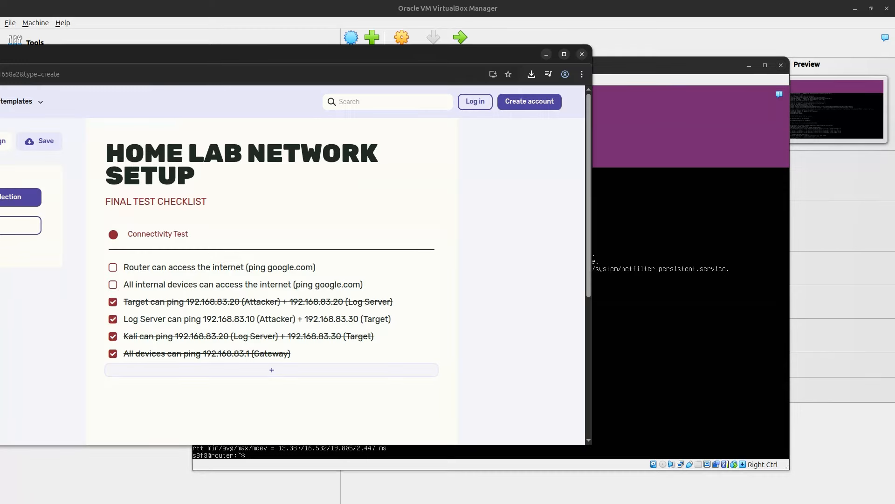
Step: Tick 'Router can access the internet' and 'All internal devices can access the internet'
click(113, 267)
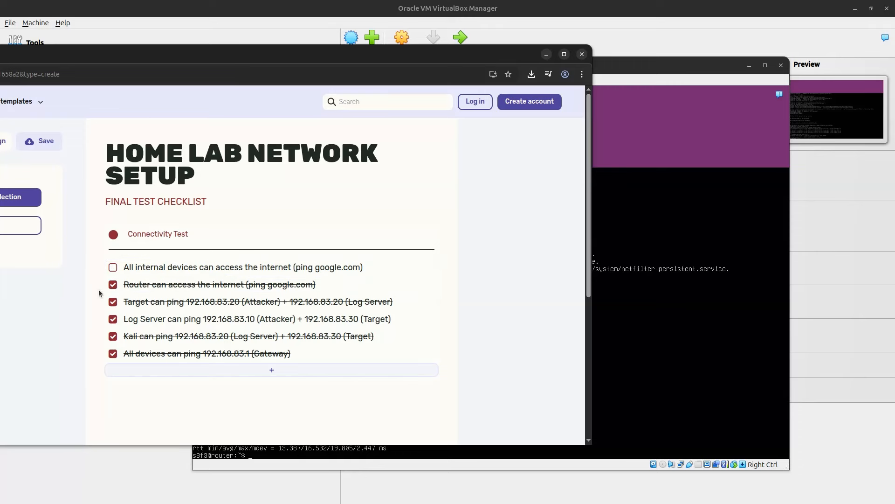
click(113, 267)
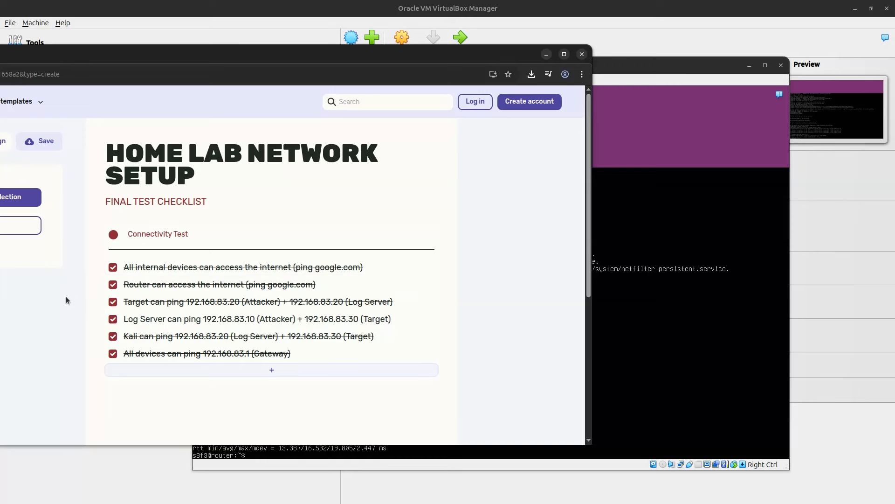